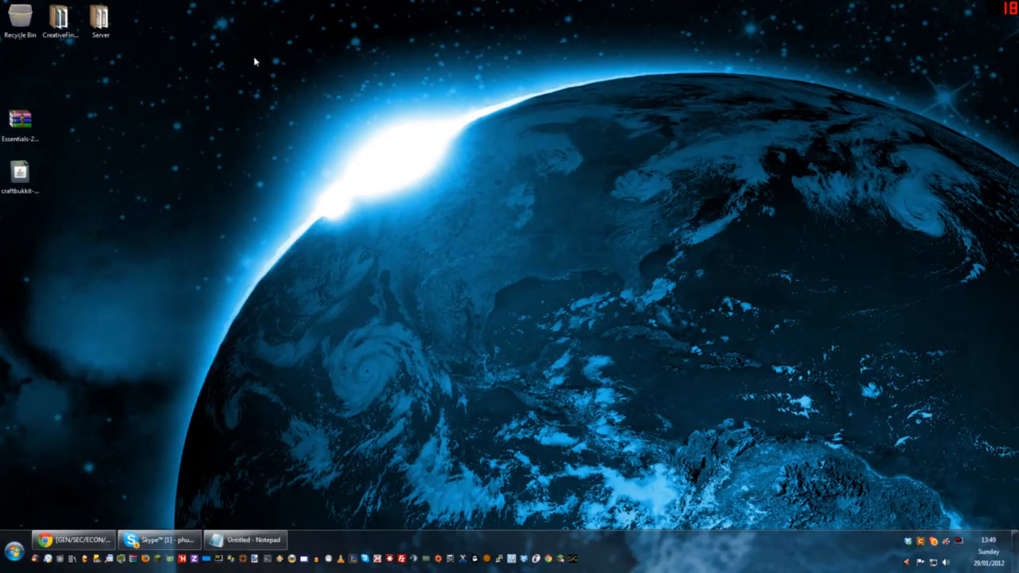
Step: Create a new folder named Tutorial Server on the desktop
right_click(218, 99)
left_click(179, 128)
right_click(215, 129)
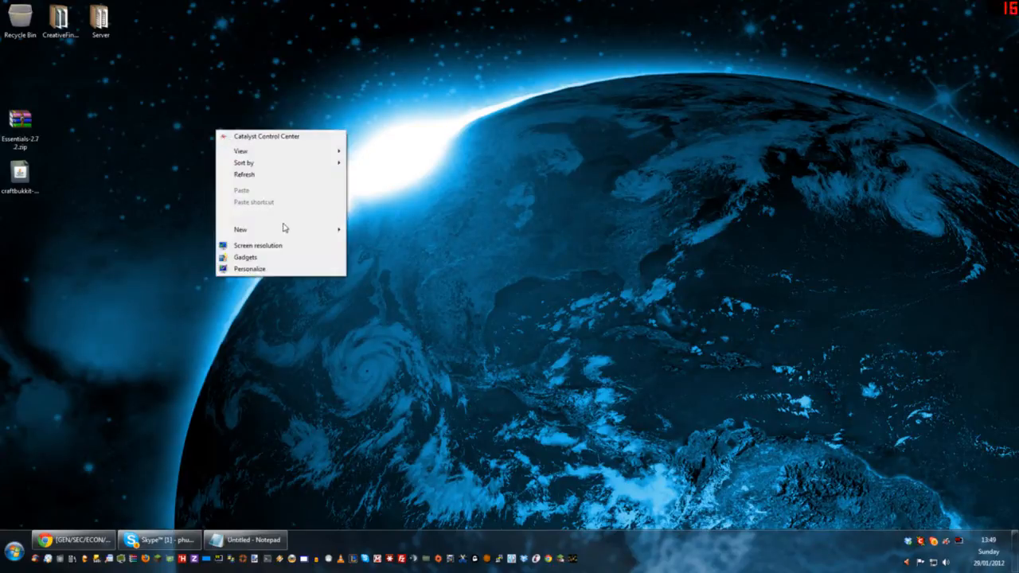
mouse_move(263, 241)
left_click(371, 233)
type("Tutyorial")
key("BackSpace")
key("BackSpace")
key("BackSpace")
key("BackSpace")
key("BackSpace")
key("BackSpace")
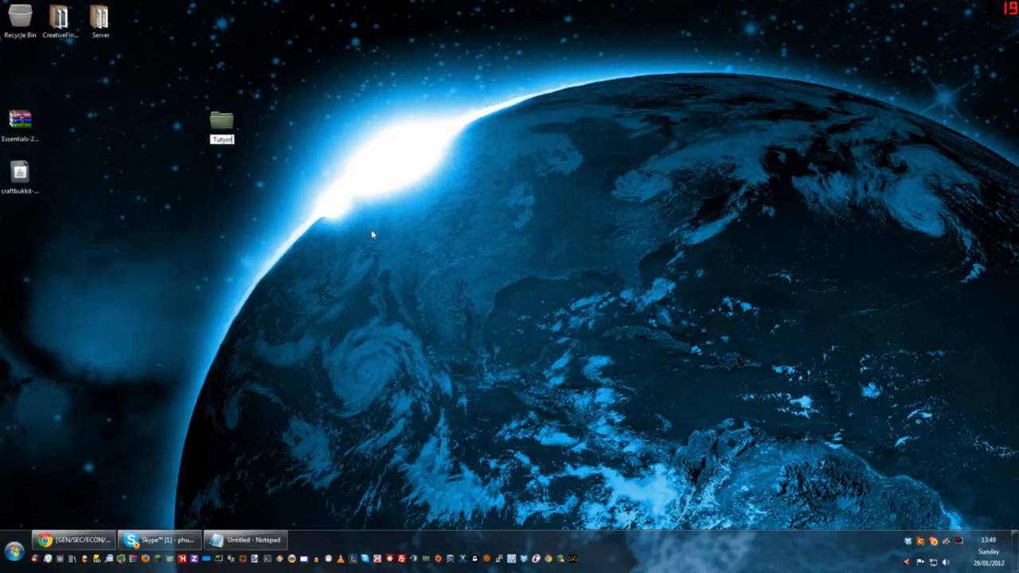
type("orial Server")
key("Return")
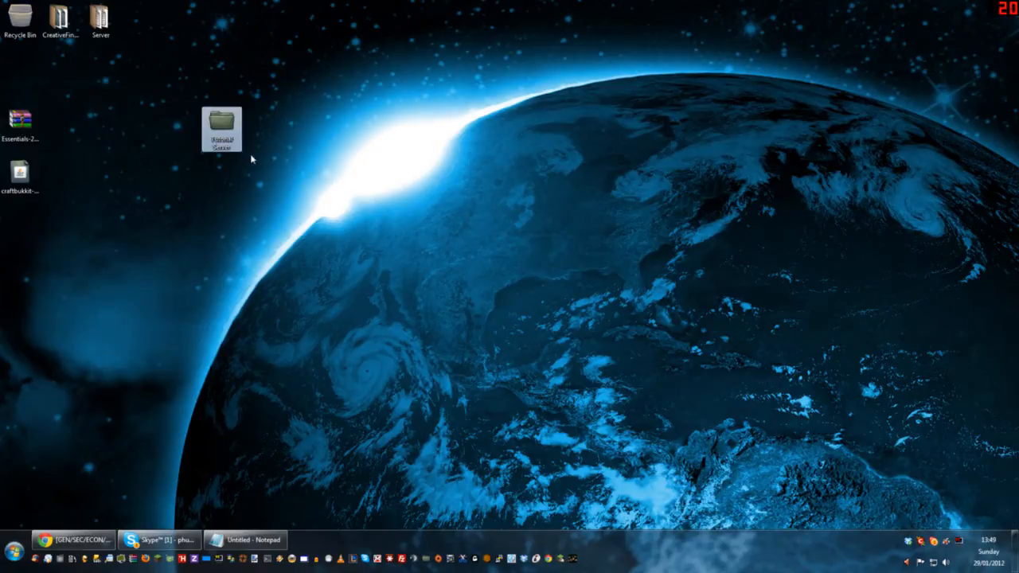
Step: Open the Tutorial Server folder and move the craftbukkit jar icon on the desktop closer to that folder's icon
double_click(221, 126)
left_click_drag(433, 132, 411, 22)
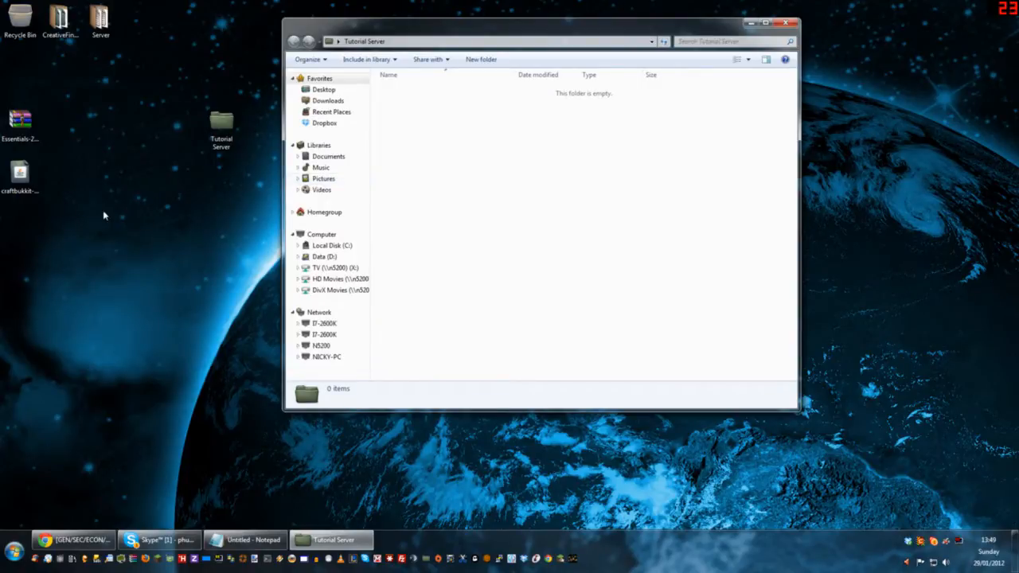
left_click(30, 182)
left_click_drag(35, 185, 128, 159)
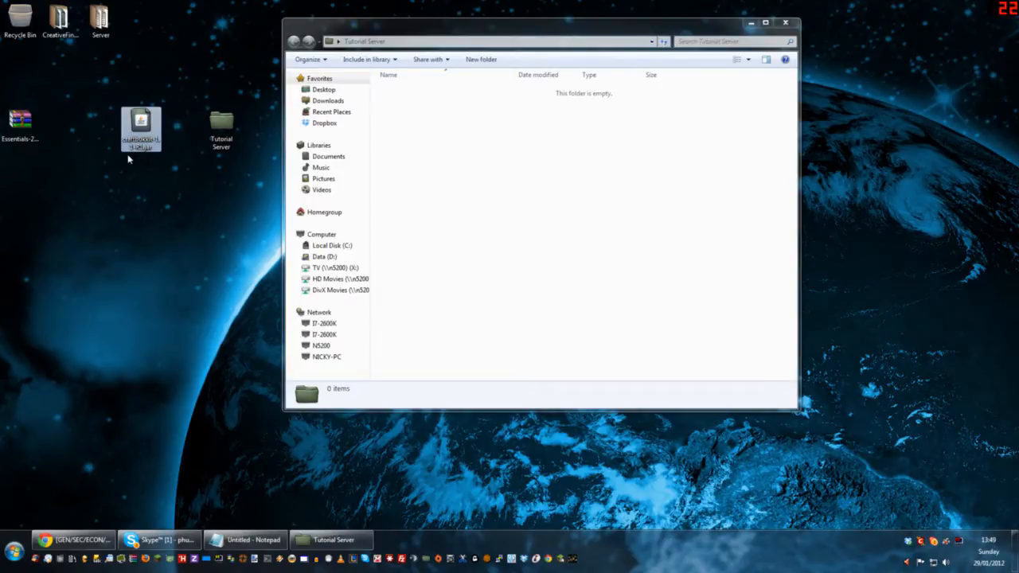
Step: In Chrome, examine the dev-CraftBukkit project's build history for the recommended build and its Minecraft compatibility
left_click(102, 540)
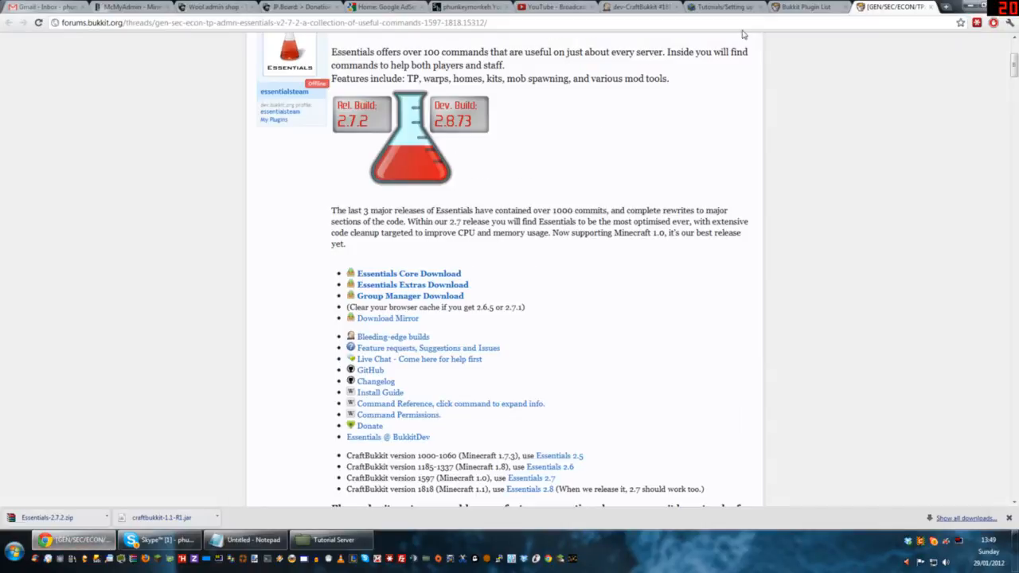
left_click(645, 7)
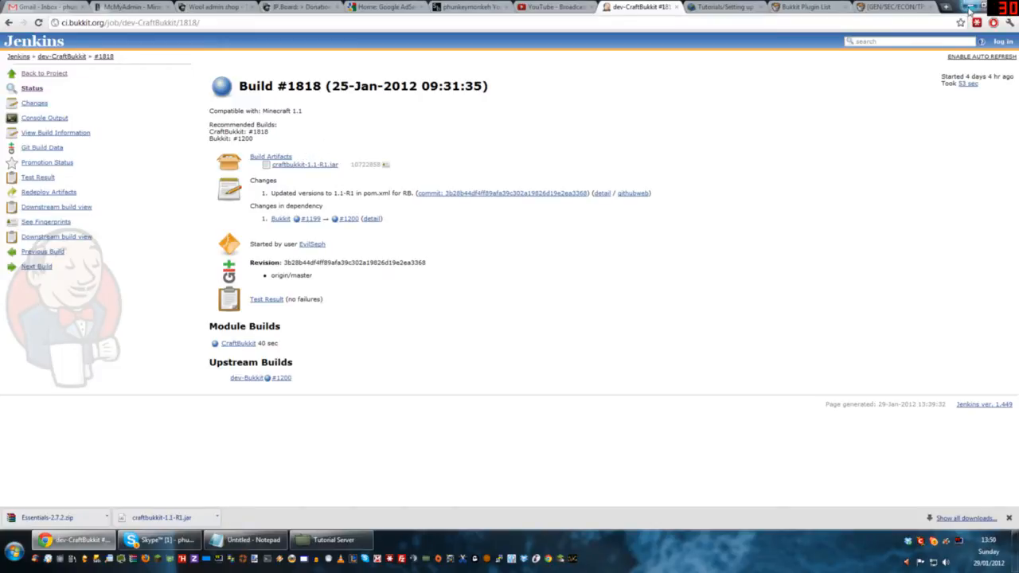
left_click(64, 57)
left_click_drag(19, 223, 36, 419)
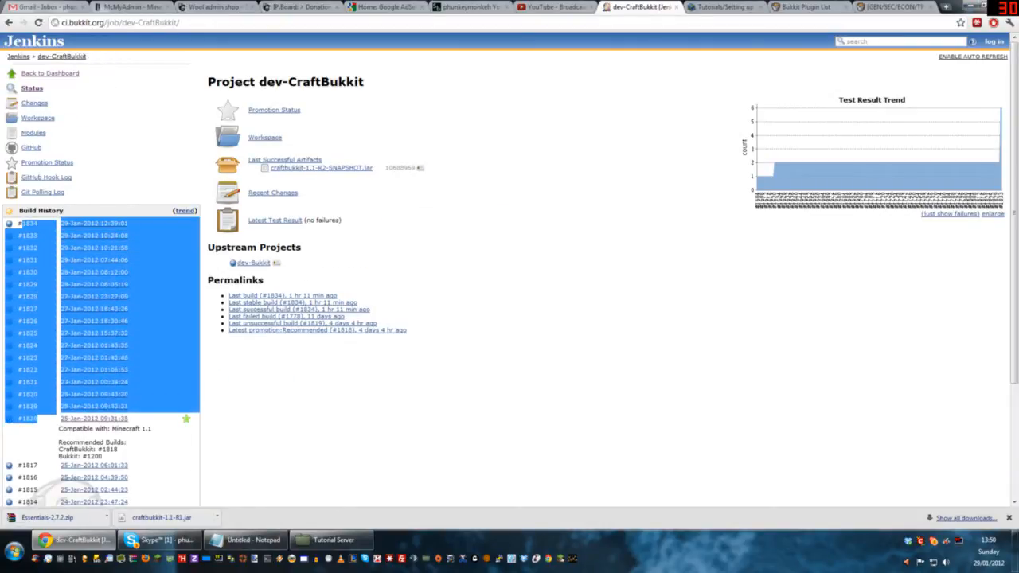
left_click(53, 422)
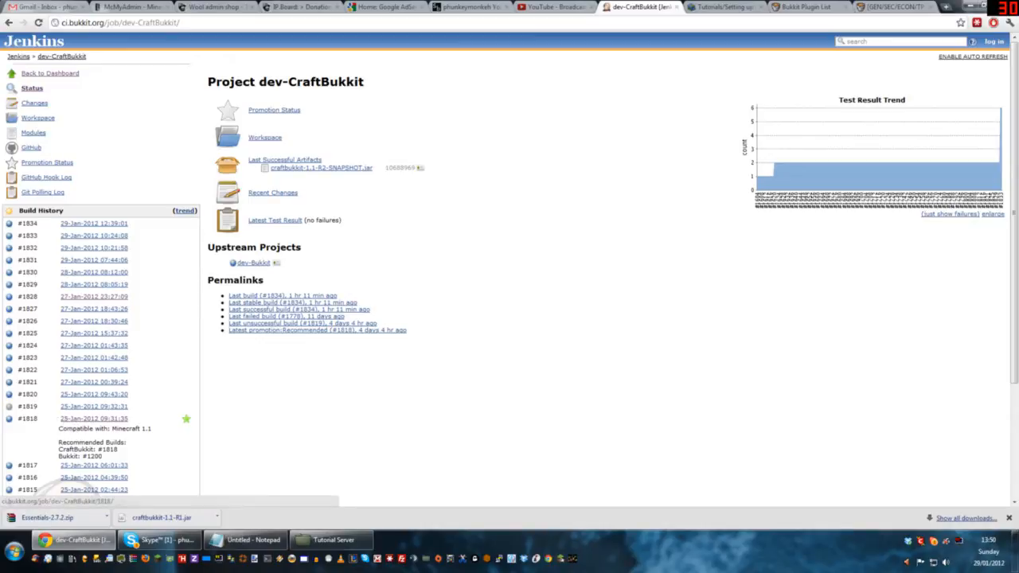
left_click_drag(53, 421, 137, 459)
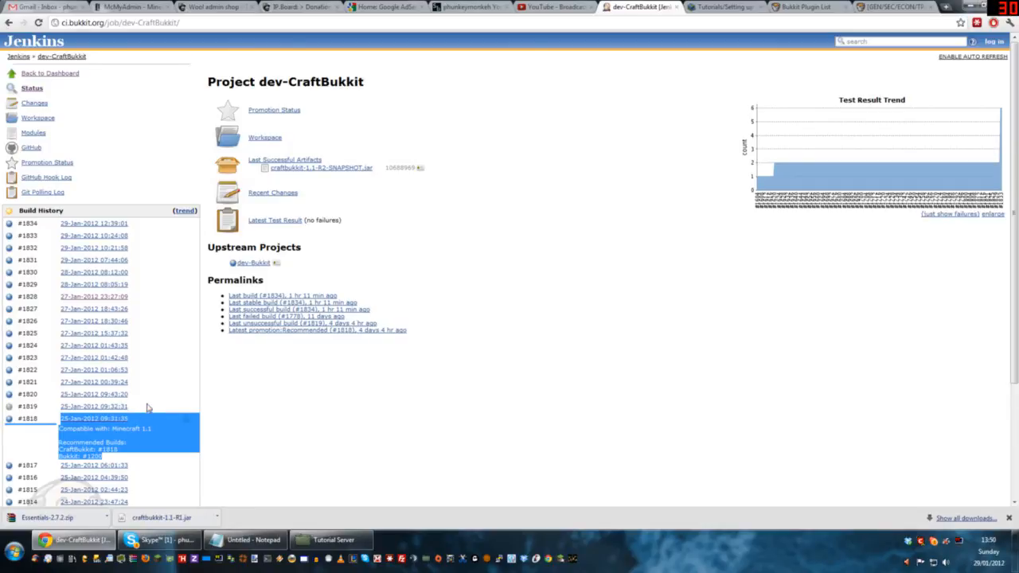
left_click(148, 418)
left_click_drag(40, 419, 129, 459)
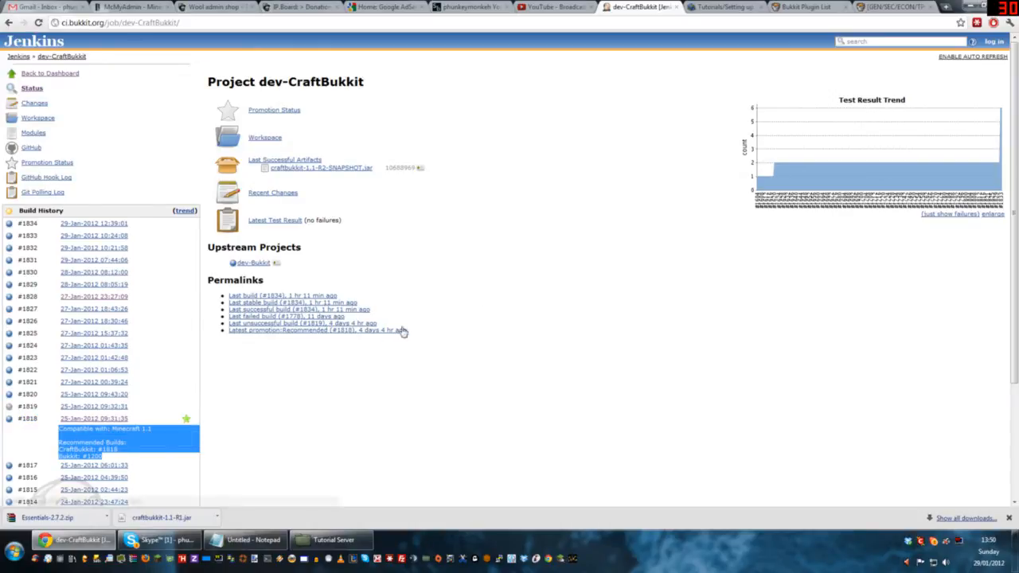
Step: Return to the desktop, move the craftbukkit jar into the open Tutorial Server folder, and place the folder's icon beside Server
left_click(974, 6)
left_click_drag(385, 43, 410, 70)
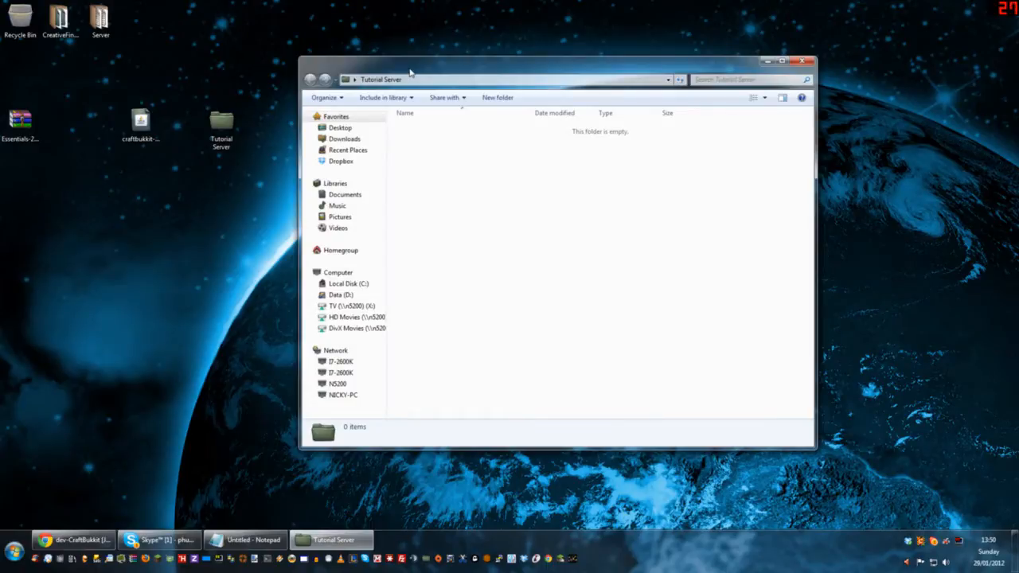
left_click_drag(141, 126, 421, 189)
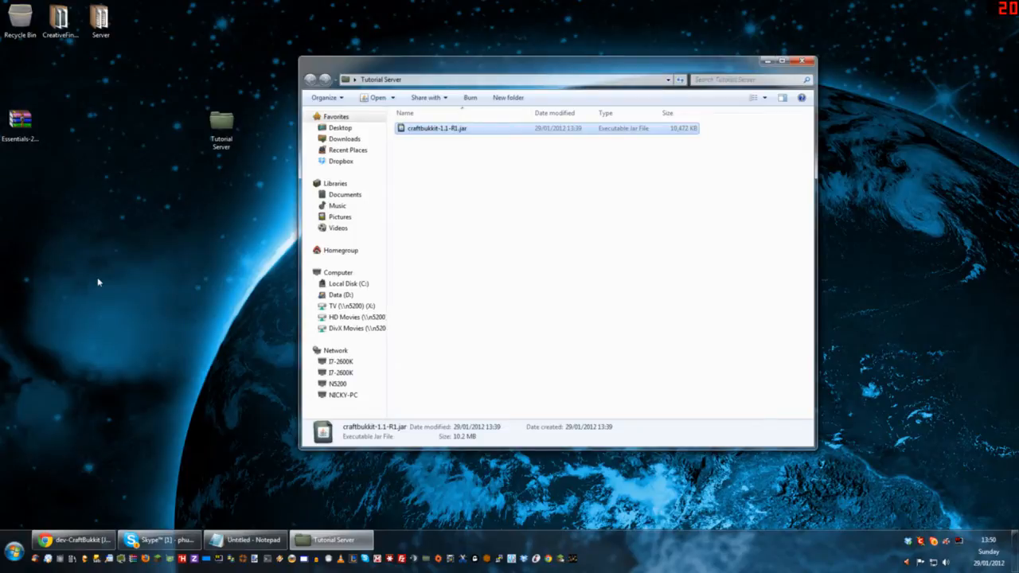
left_click_drag(221, 127, 151, 41)
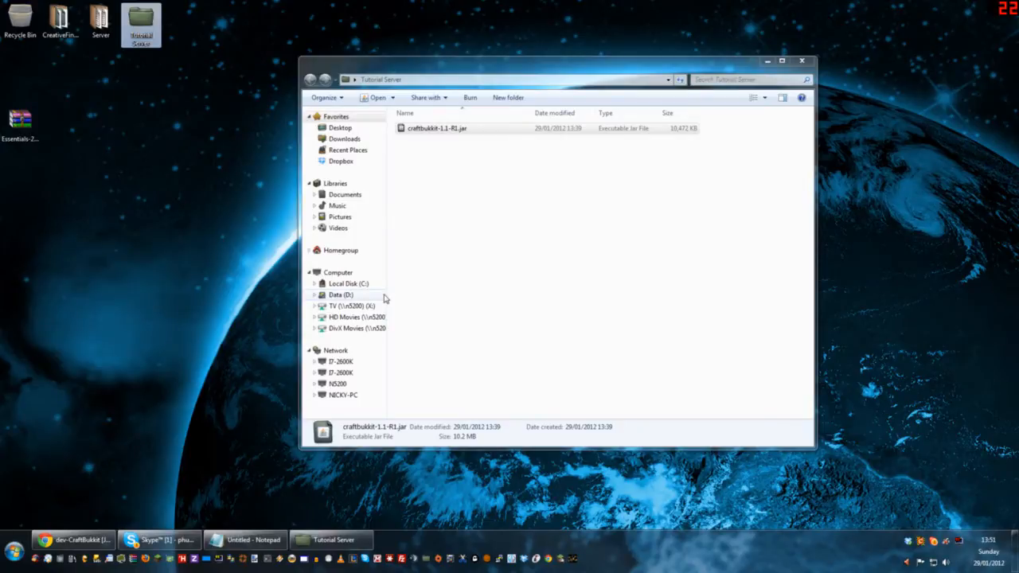
left_click(9, 556)
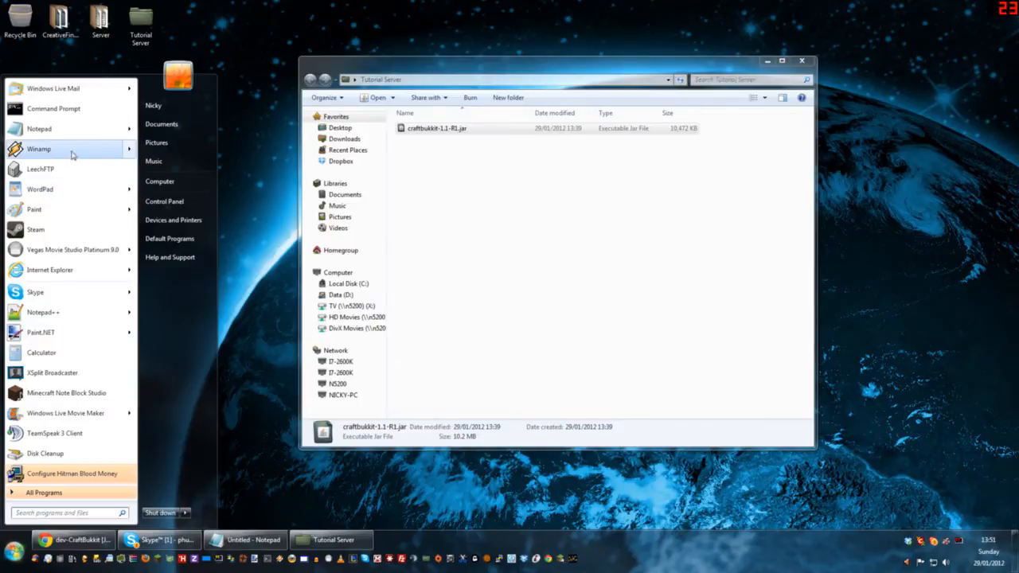
left_click(82, 131)
left_click_drag(1018, 227, 484, 175)
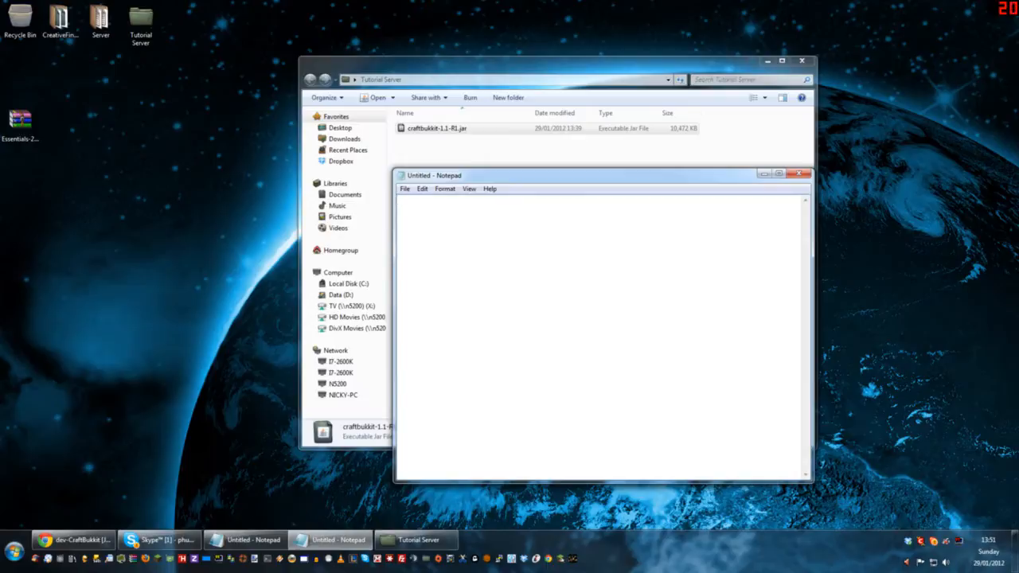
type("@ECHo off")
key("BackSpace")
key("BackSpace")
key("BackSpace")
key("BackSpace")
key("BackSpace")
type("O OFF")
key("Return")
type("c:")
type("\\Program ")
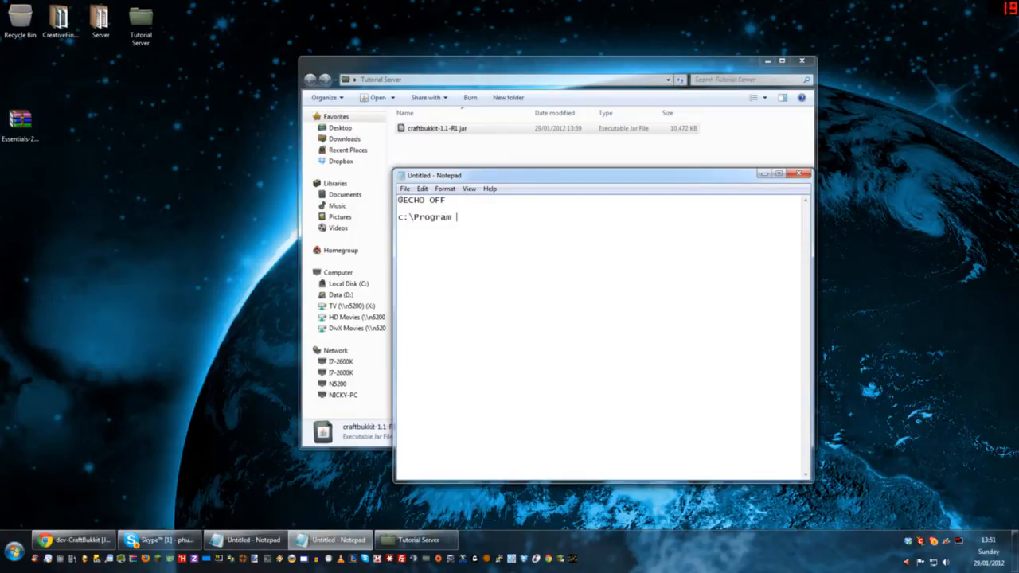
type("Files\\Java\\jre7\\bin")
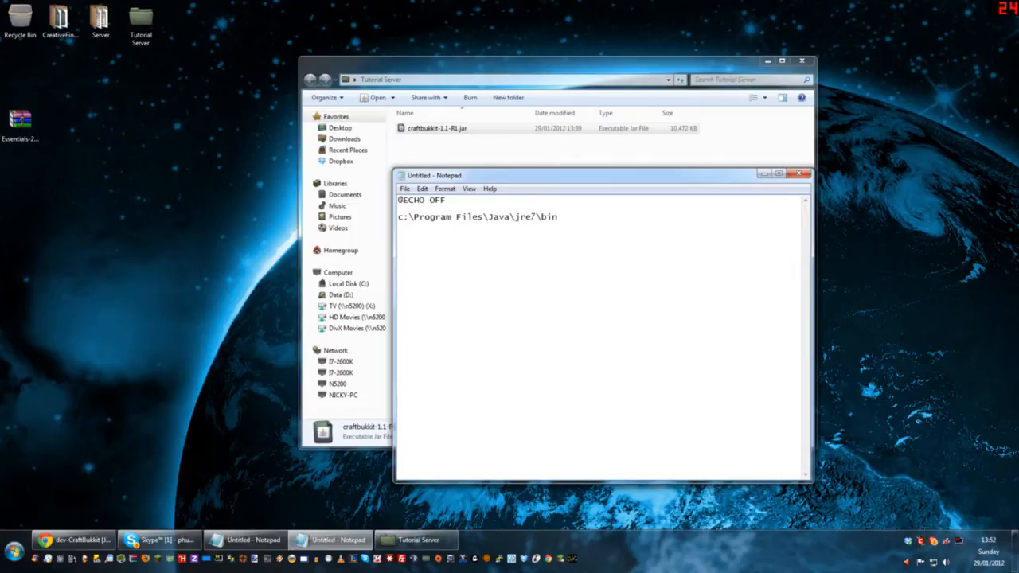
type("\\javaw.exe")
left_click_drag(537, 216, 530, 216)
type("8")
left_click_drag(537, 216, 531, 217)
type("7")
Step: Check the Program Files part of the Java path against the Program Files folders on Local Disk (C:)
left_click_drag(484, 217, 413, 217)
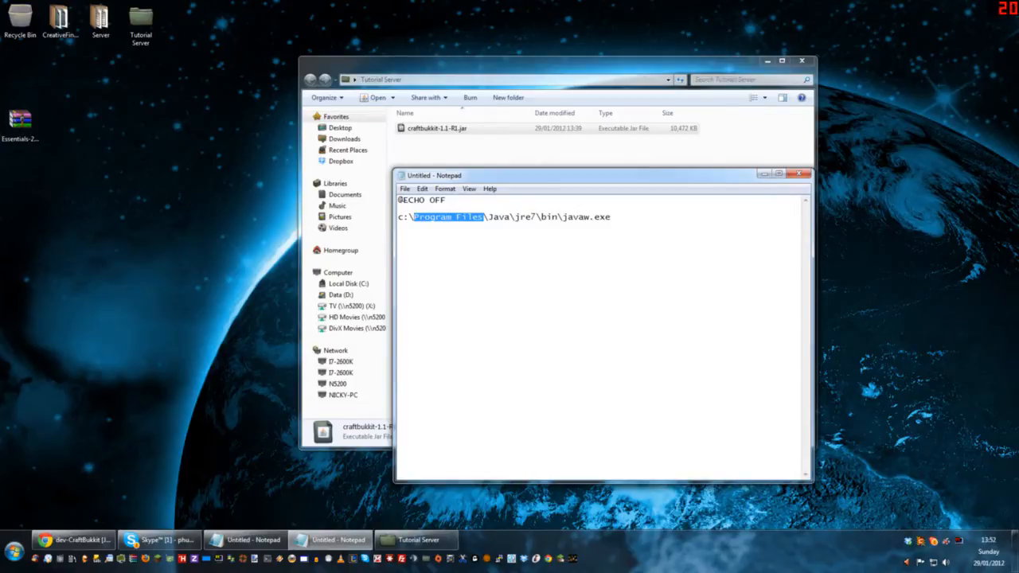
left_click_drag(484, 216, 413, 217)
left_click(484, 217)
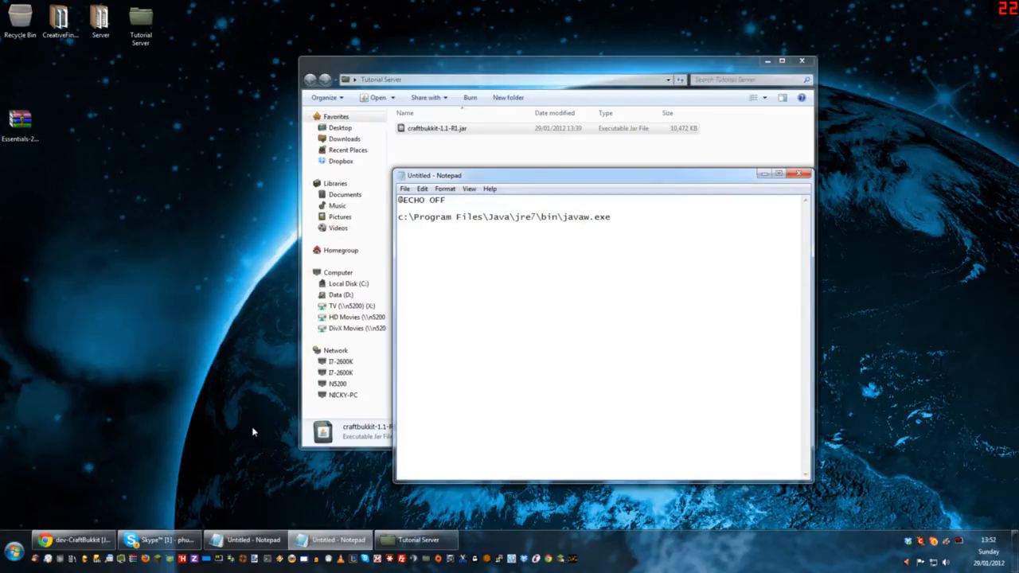
left_click(13, 550)
left_click(171, 186)
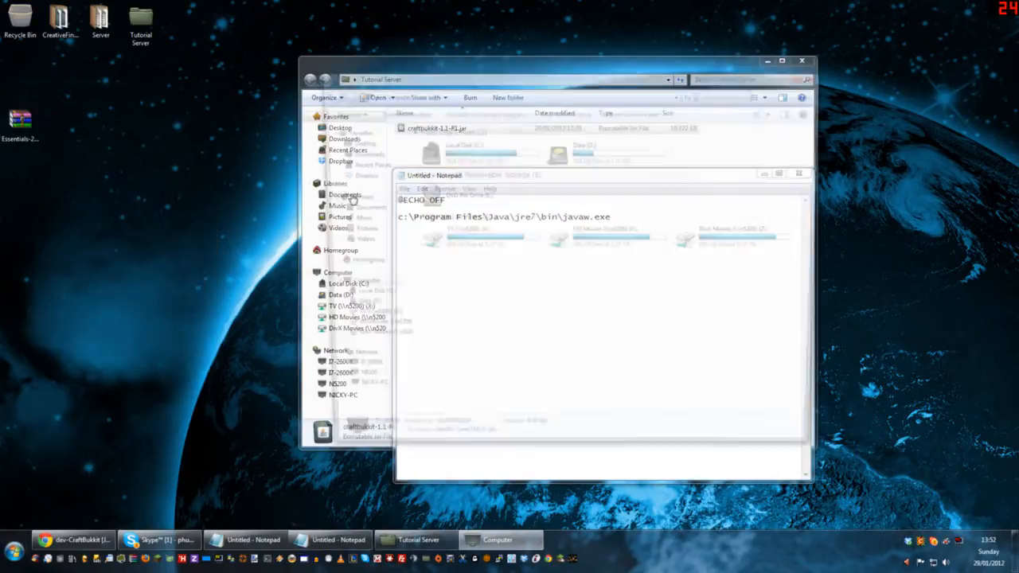
left_click_drag(509, 72, 784, 144)
double_click(679, 220)
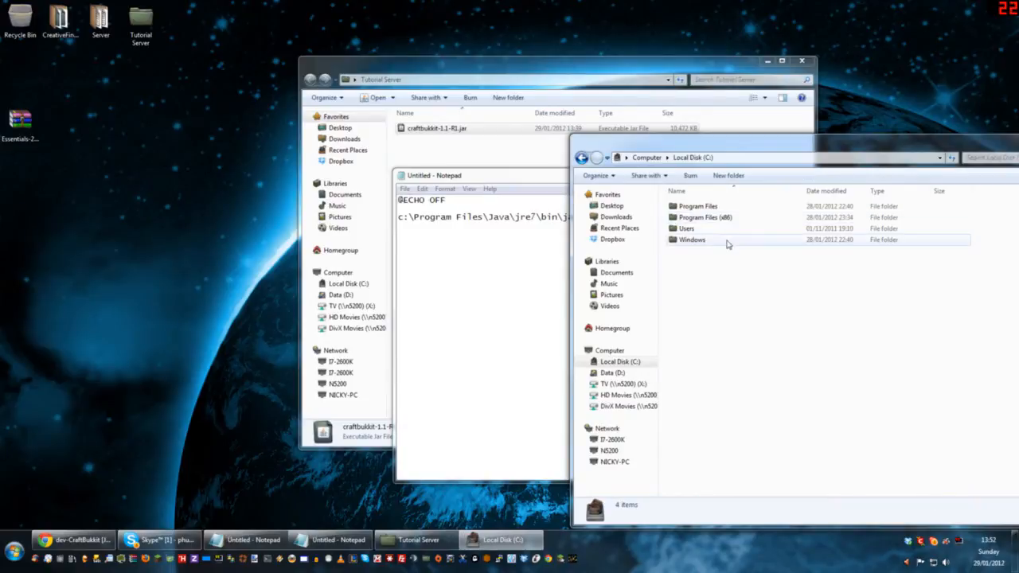
left_click(709, 219)
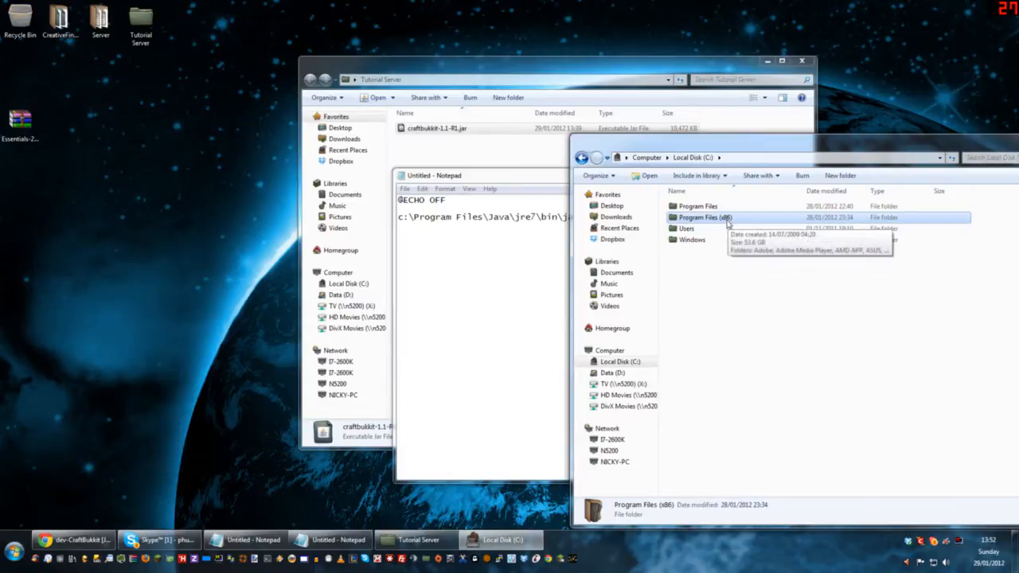
key("alt+F4")
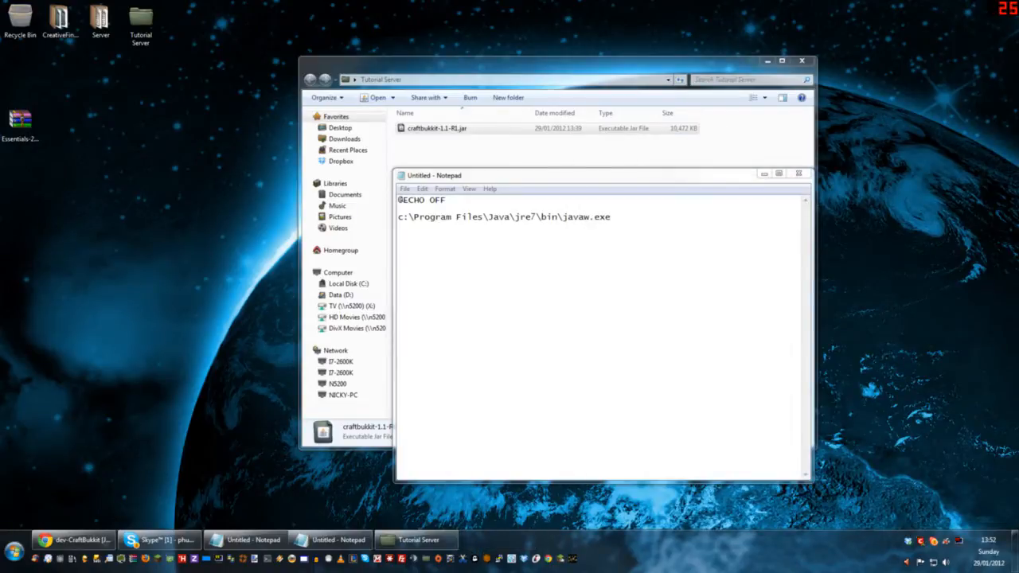
left_click(483, 217)
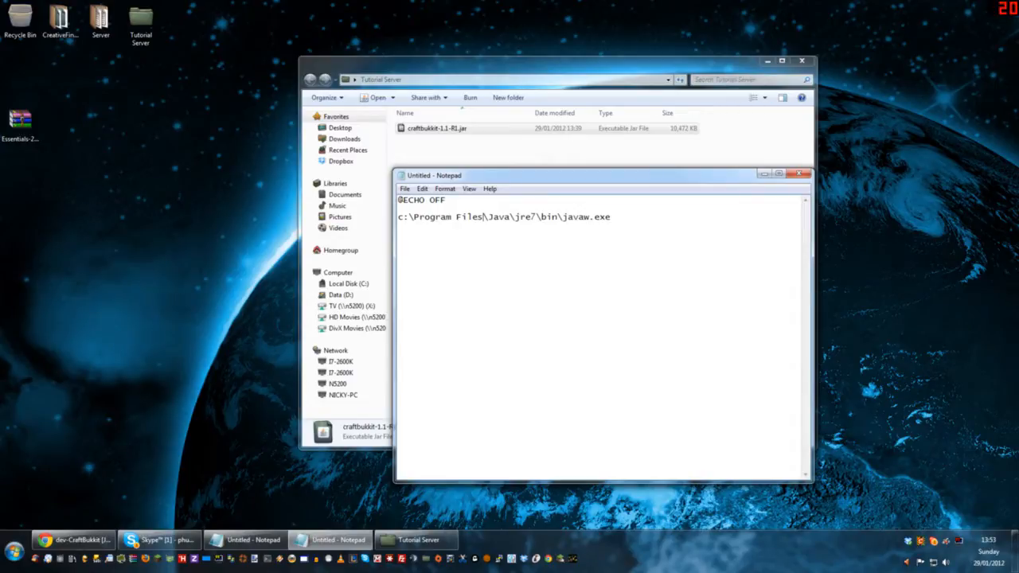
left_click_drag(612, 218, 398, 217)
left_click(613, 218)
key("shift+Home")
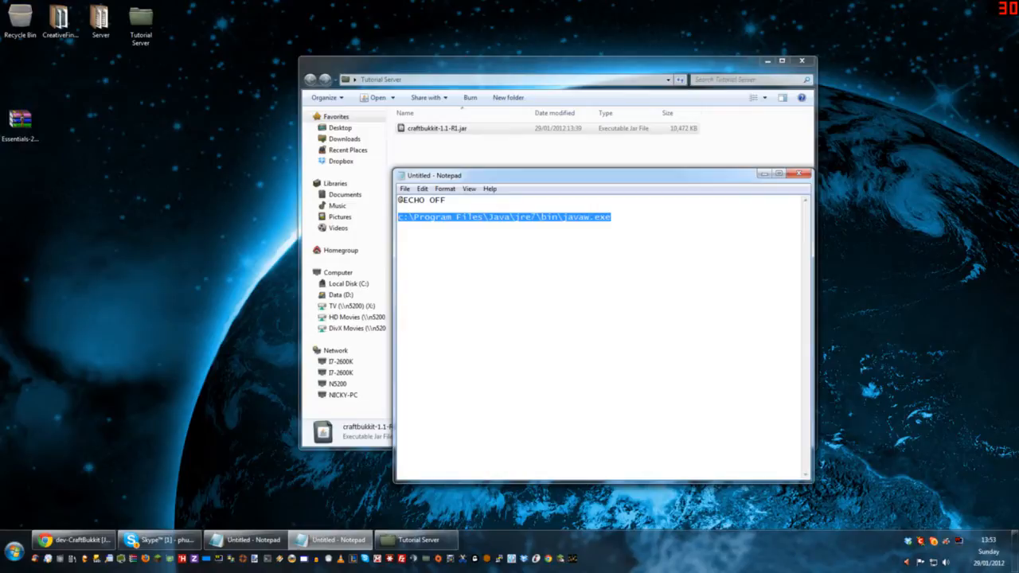
left_click(612, 217)
left_click_drag(612, 217, 398, 218)
left_click(611, 217)
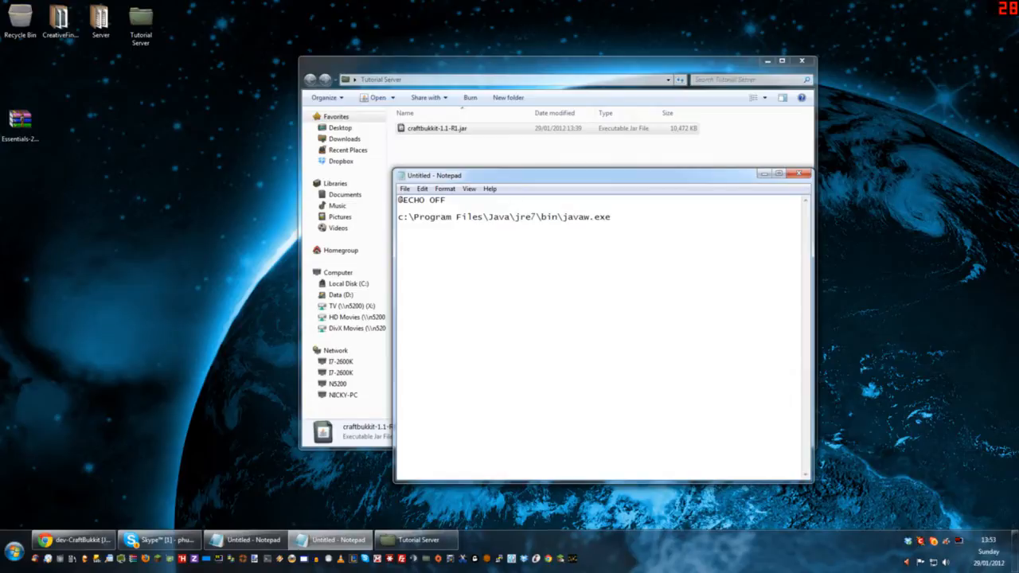
Step: Append the options -Xincgc and -Xmx4G after javaw.exe on the command line
type("-X")
type("incgc")
type("-")
type("Xin")
type("c")
type("gc")
key("BackSpace")
key("BackSpace")
key("BackSpace")
key("BackSpace")
key("BackSpace")
type("mx4G")
Step: Add the -Xms1G minimum memory option after the maximum memory option
key("shift+Left")
key("shift+Left")
key("shift+Left")
key("shift+Left")
key("shift+Left")
left_click(685, 217)
key("shift+Left")
key("shift+Left")
key("shift+Left")
key("shift+Left")
key("shift+Left")
key("Right")
type("-Xms1G")
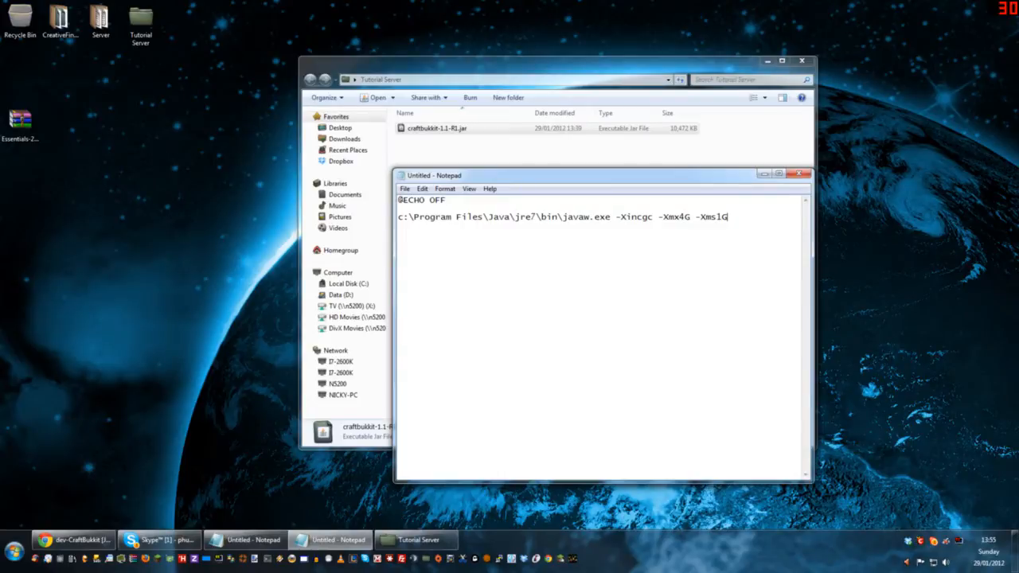
key("shift+Left")
key("shift+Left")
key("shift+Left")
key("shift+Left")
key("shift+Left")
key("Left")
key("Left")
key("Left")
key("shift+Left")
key("shift+Left")
key("shift+Left")
key("shift+Left")
key("shift+Left")
Step: Finish the launch command with -jar craftbukkit.jar and add a PAUSE line beneath it
left_click(728, 218)
type("-jar")
left_click_drag(813, 269, 881, 265)
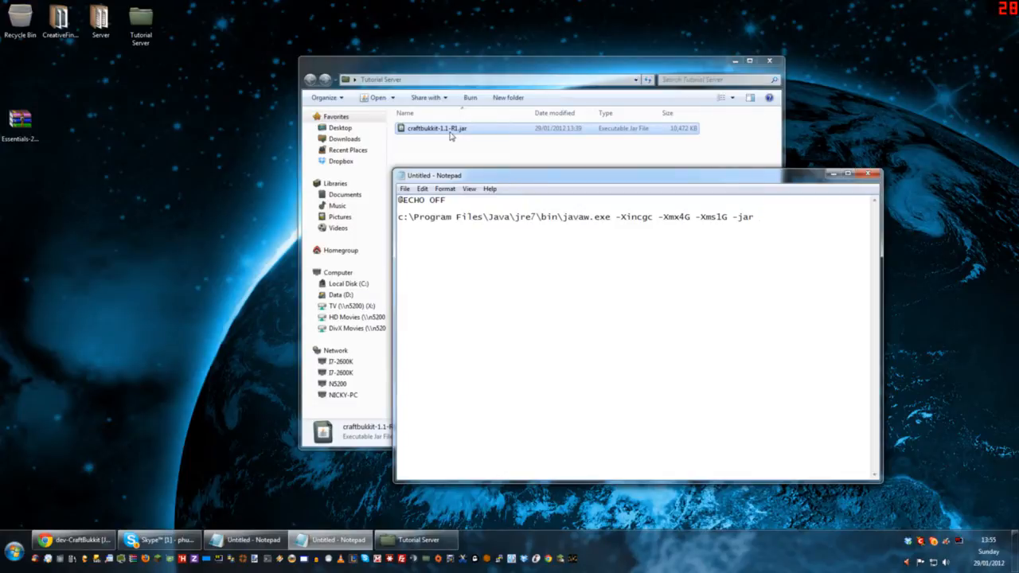
type("craftbukkit.")
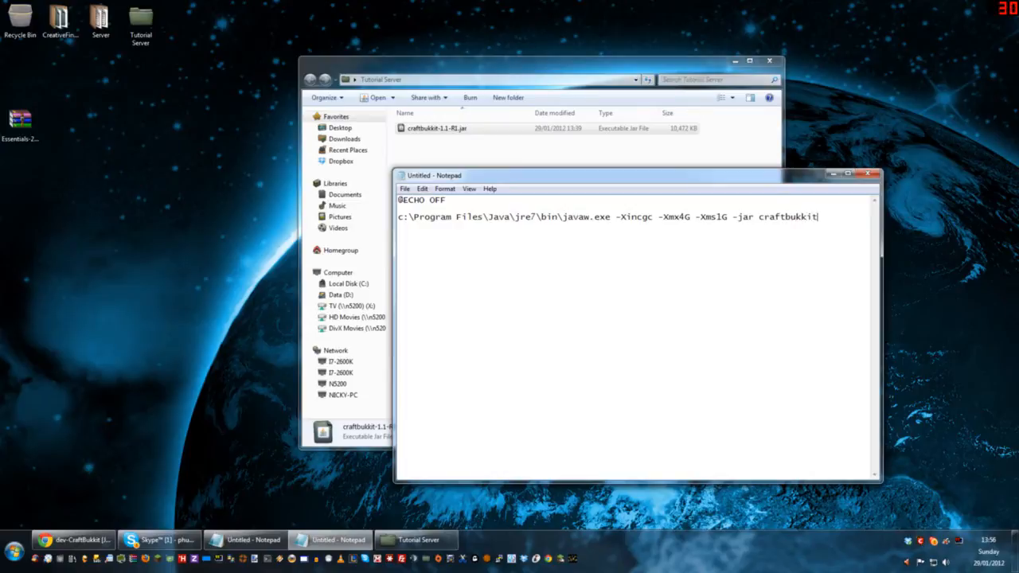
type("jar")
key("Return")
type("PAUSE")
left_click_drag(427, 226, 398, 200)
left_click(475, 227)
left_click_drag(615, 216, 727, 217)
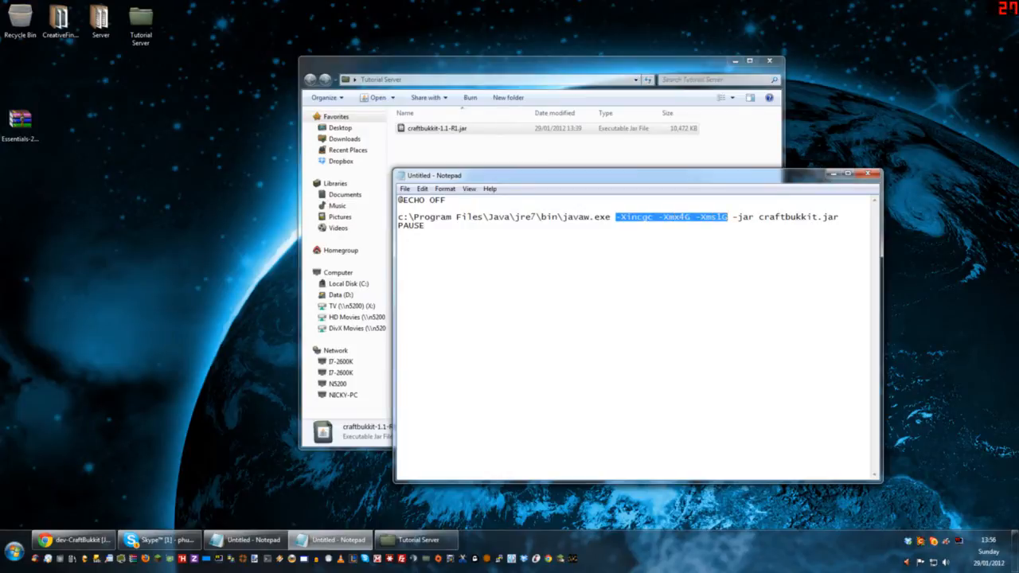
left_click_drag(839, 216, 394, 195)
left_click(394, 195)
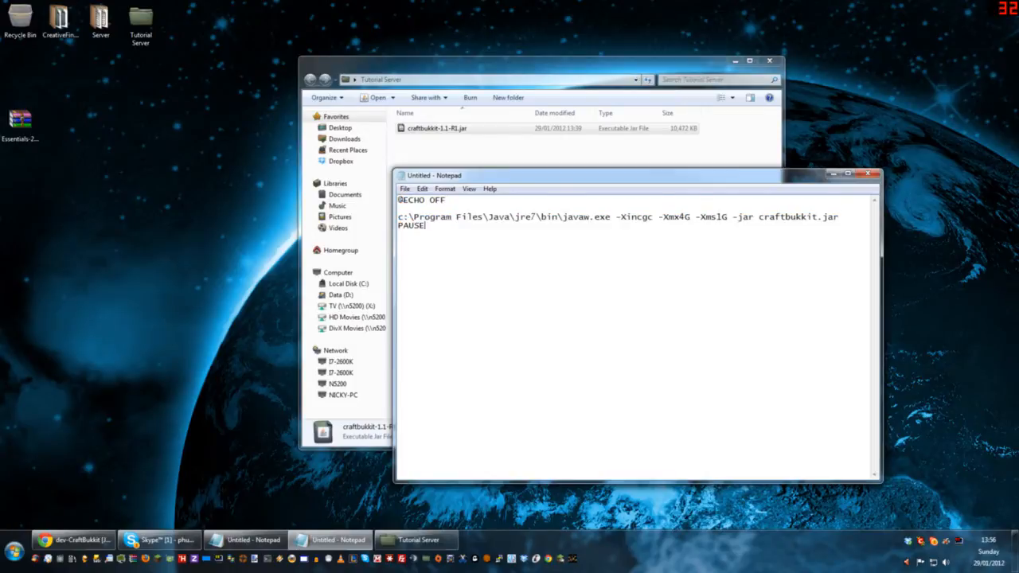
key("ctrl+a")
left_click(426, 226)
Step: Save the script to the desktop as start.bat with the All Files type, and close it
left_click(406, 188)
left_click(431, 242)
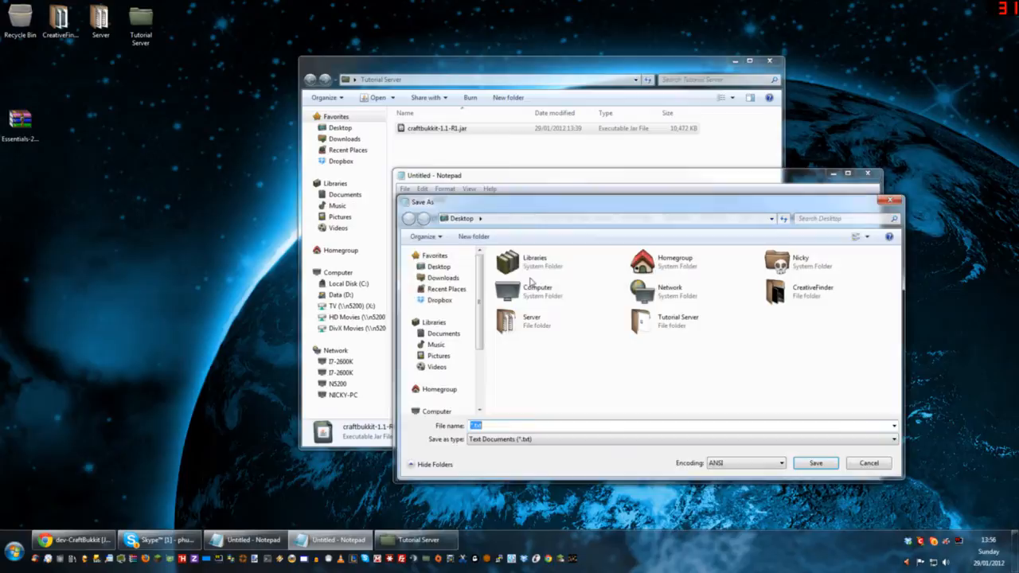
type("start.nat")
key("BackSpace")
key("BackSpace")
key("BackSpace")
type("n")
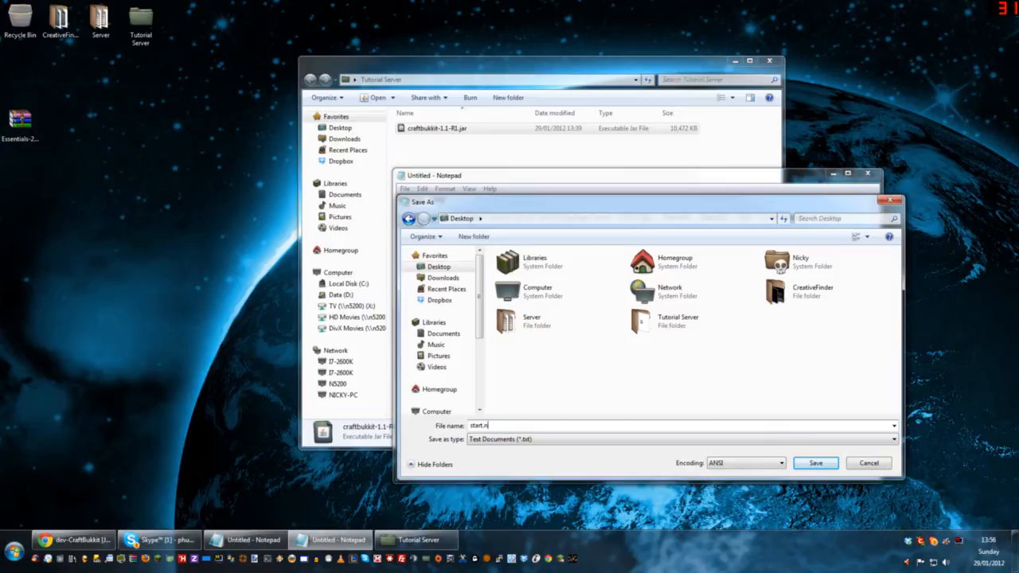
type("at")
left_click(885, 440)
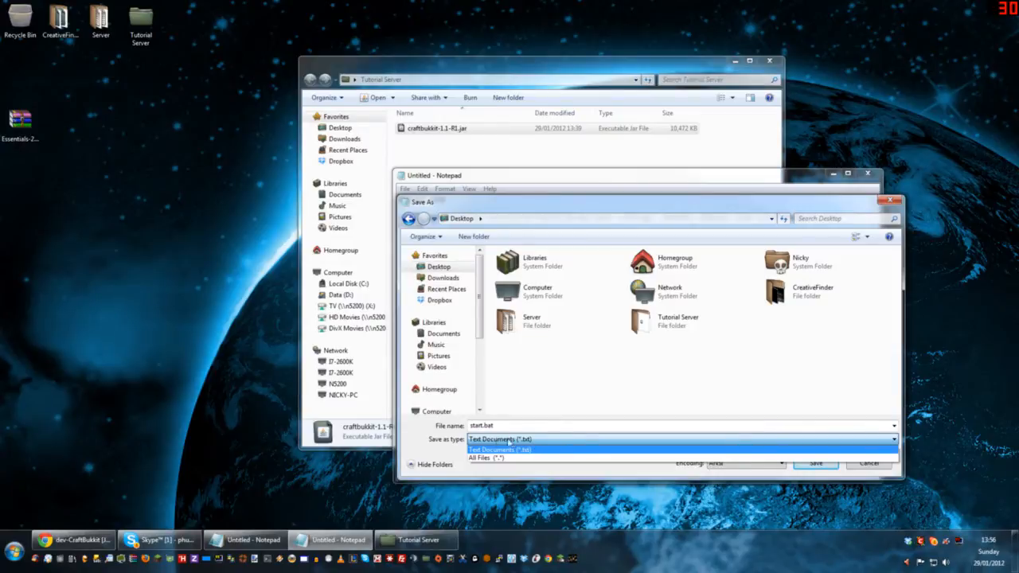
left_click(509, 457)
left_click(494, 426)
left_click(813, 463)
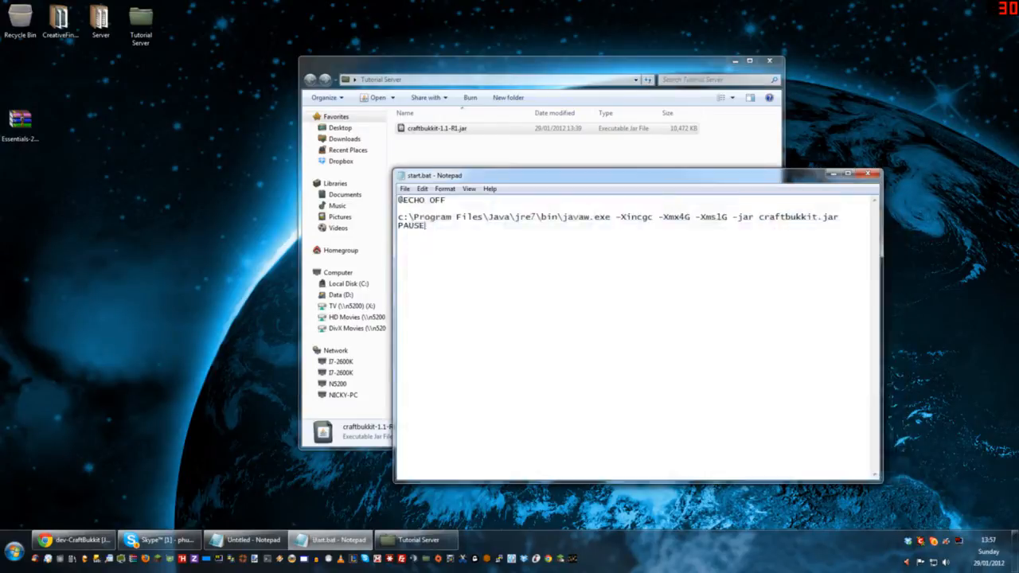
left_click(867, 173)
Step: Check the contents of start.bat on the desktop, and move the file into the Tutorial Server folder
left_click_drag(17, 88, 179, 196)
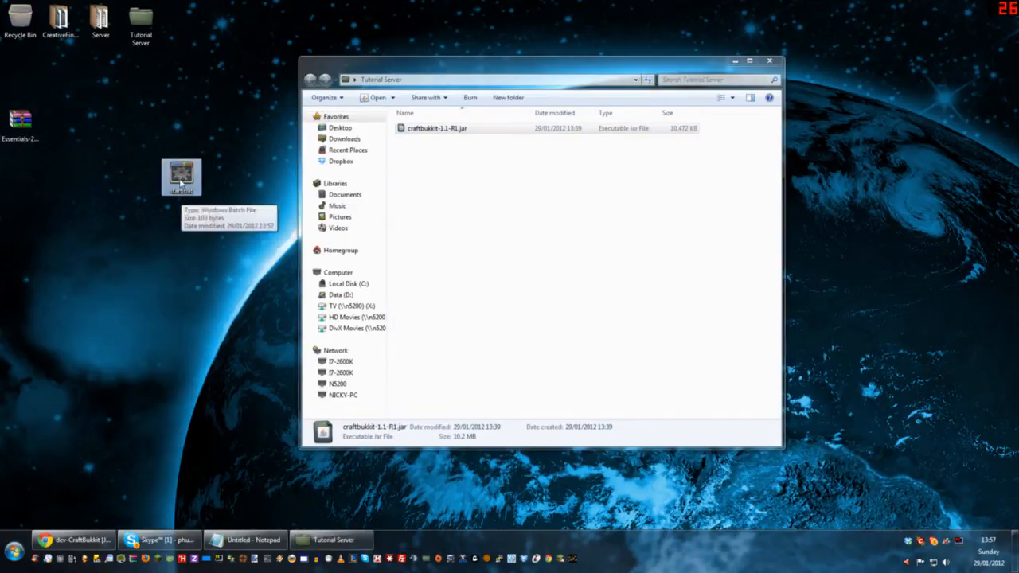
right_click(178, 198)
left_click(217, 199)
key("ctrl+a")
left_click(869, 176)
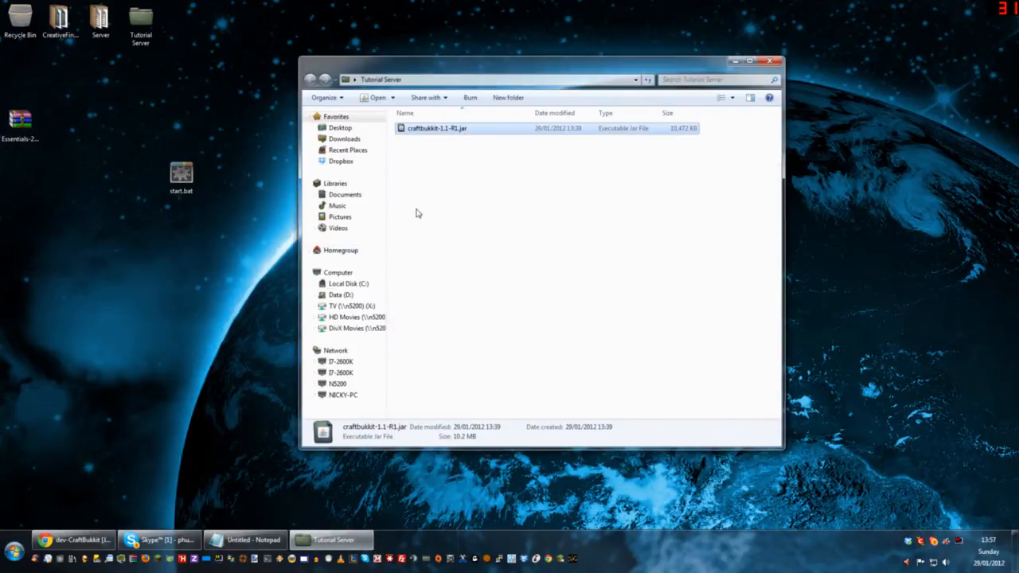
left_click_drag(180, 175, 452, 212)
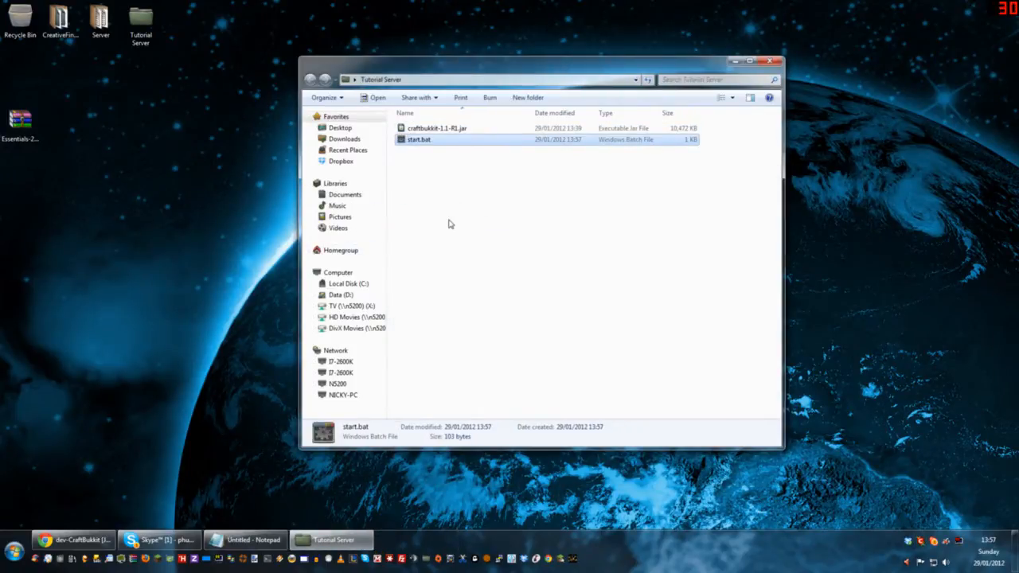
Step: Check the jar name in start.bat's launch command and rename craftbukkit-1.1-R1.jar to craftbukkit.jar to match it
right_click(417, 141)
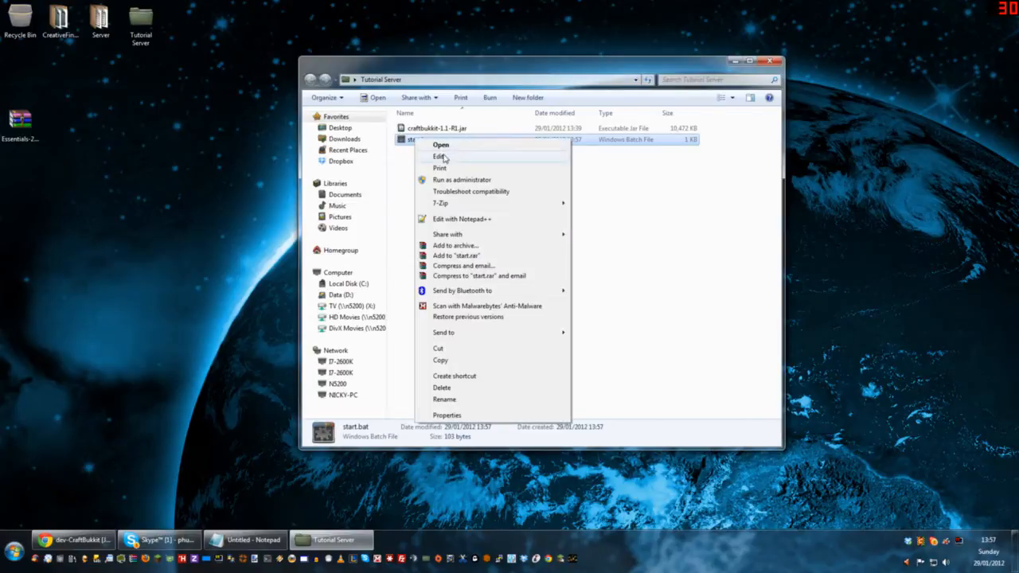
left_click(439, 152)
left_click_drag(489, 176, 344, 216)
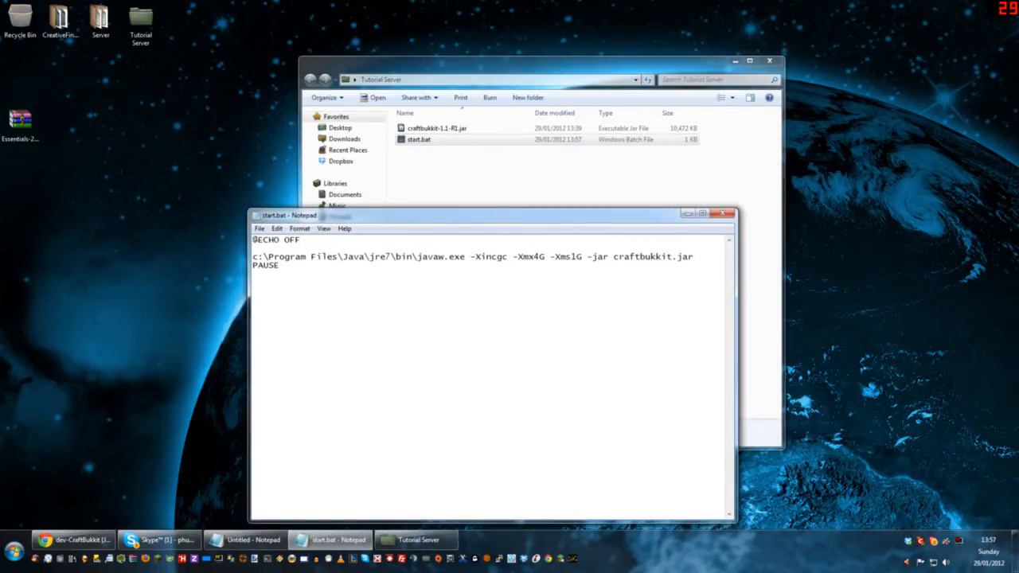
left_click_drag(672, 256, 613, 256)
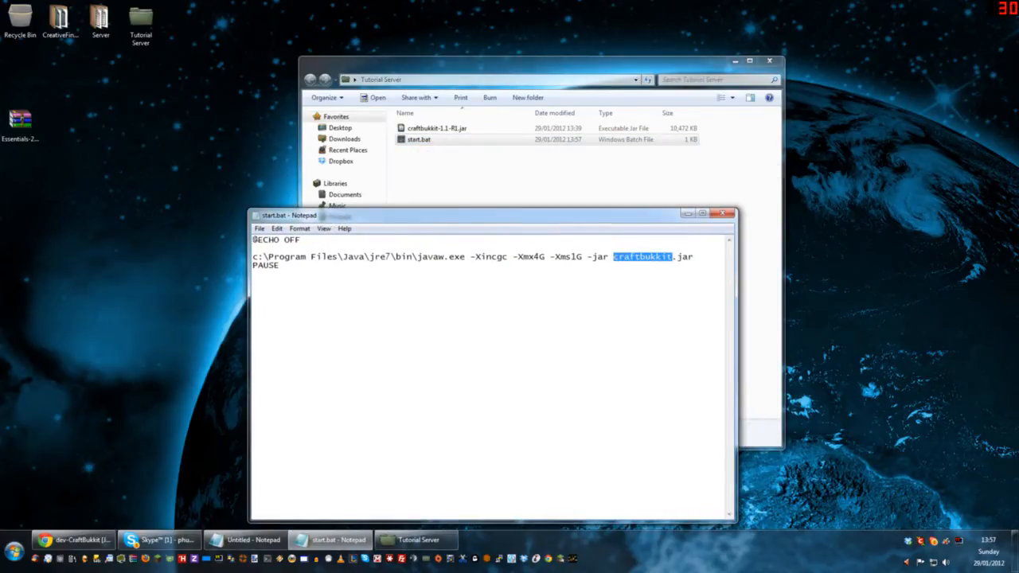
right_click(455, 128)
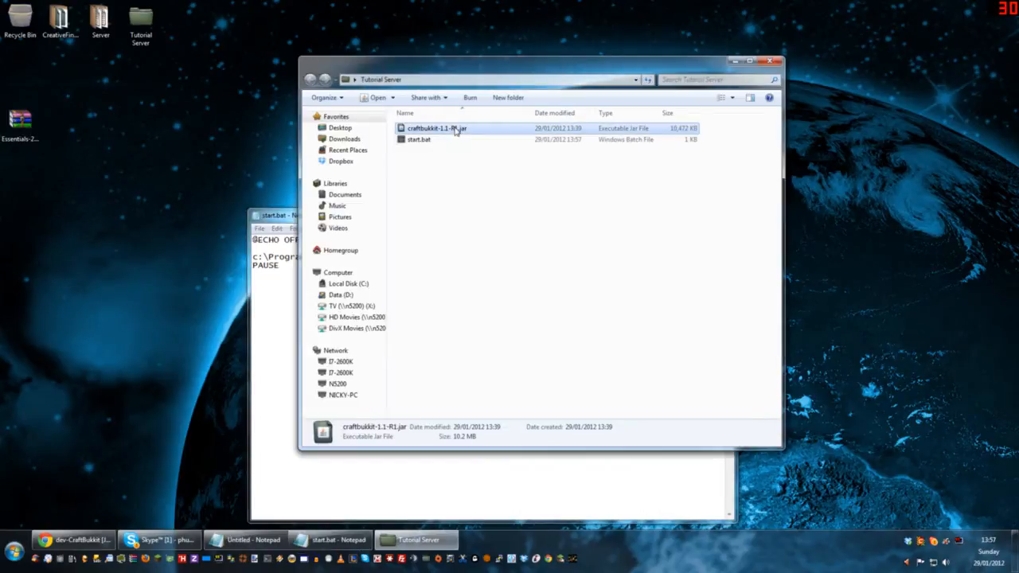
left_click(510, 344)
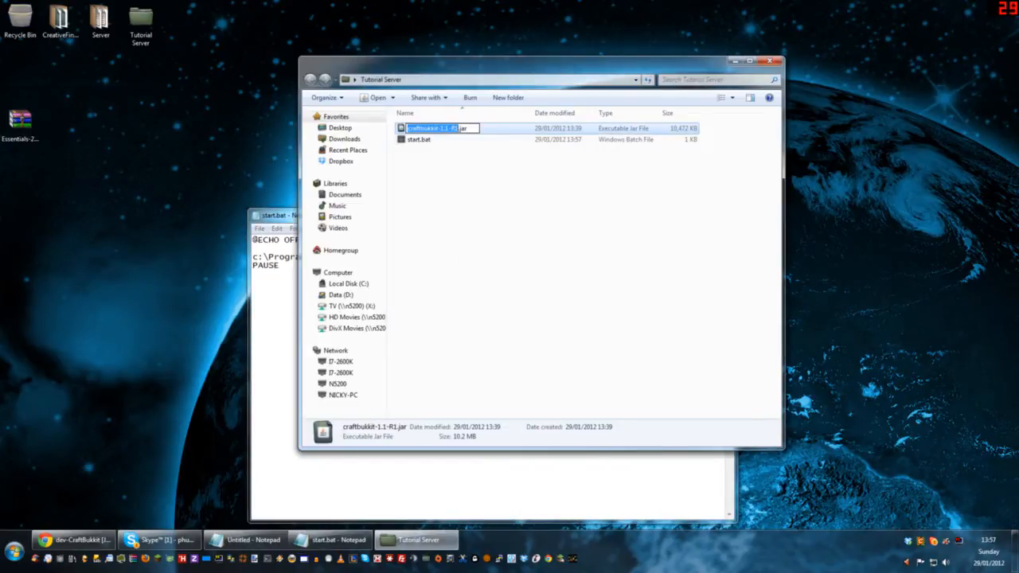
key("Right")
key("BackSpace")
key("BackSpace")
key("BackSpace")
key("BackSpace")
key("BackSpace")
key("BackSpace")
key("BackSpace")
key("Return")
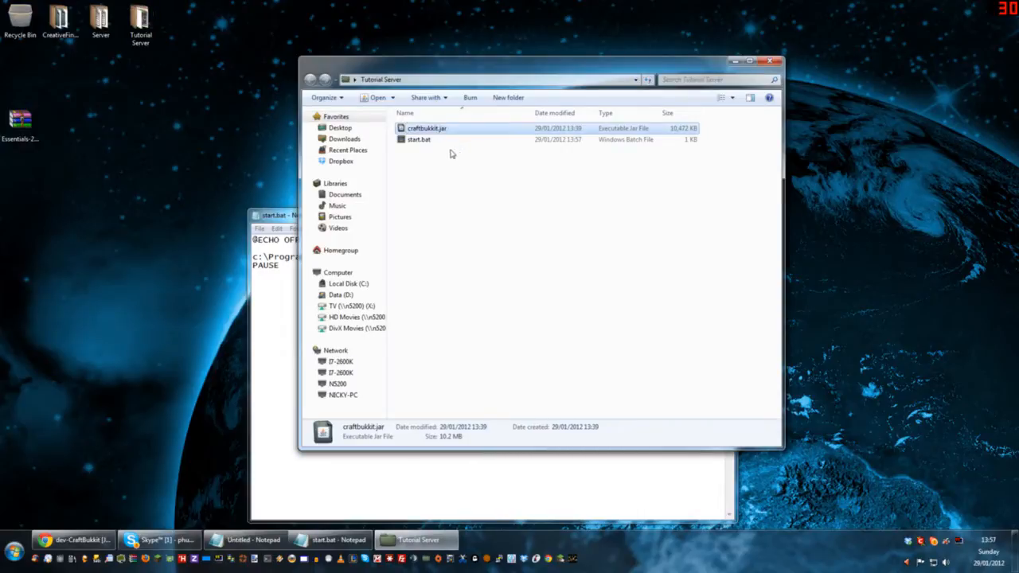
key("alt+Tab")
left_click(723, 213)
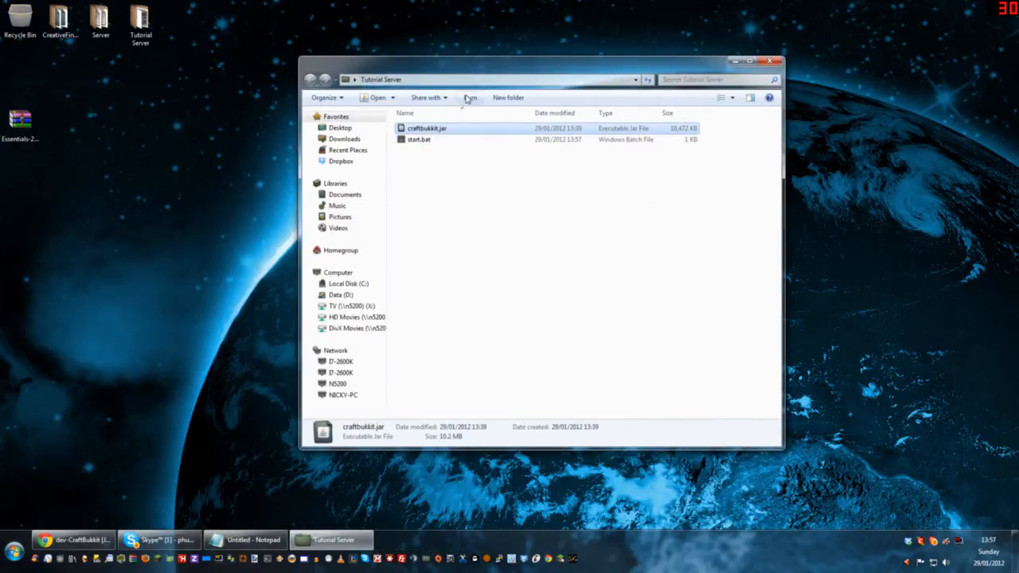
Step: Make room on the desktop beside the Tutorial Server window, run start.bat, and dismiss its console
left_click_drag(460, 67, 667, 24)
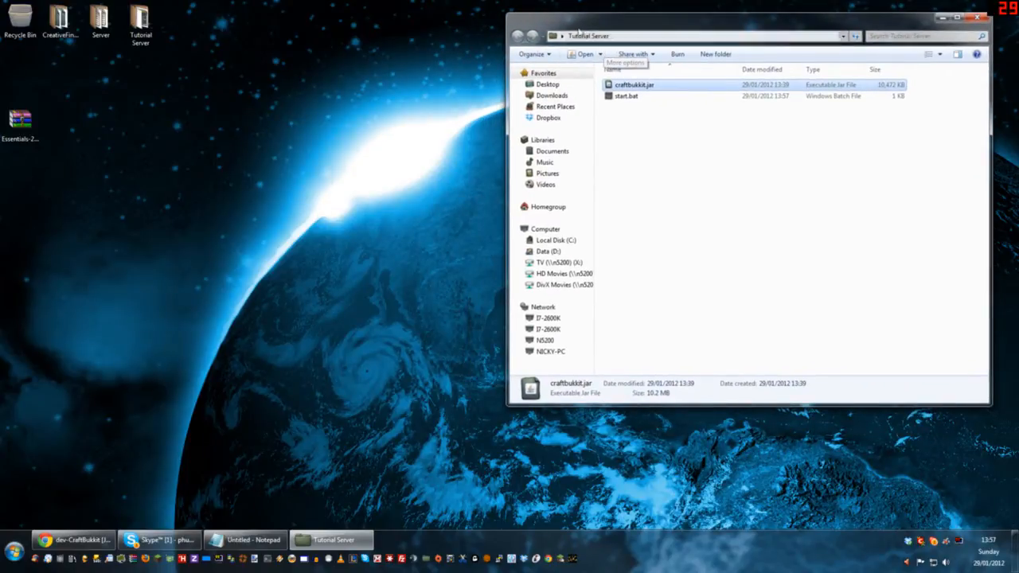
left_click_drag(507, 13, 593, 9)
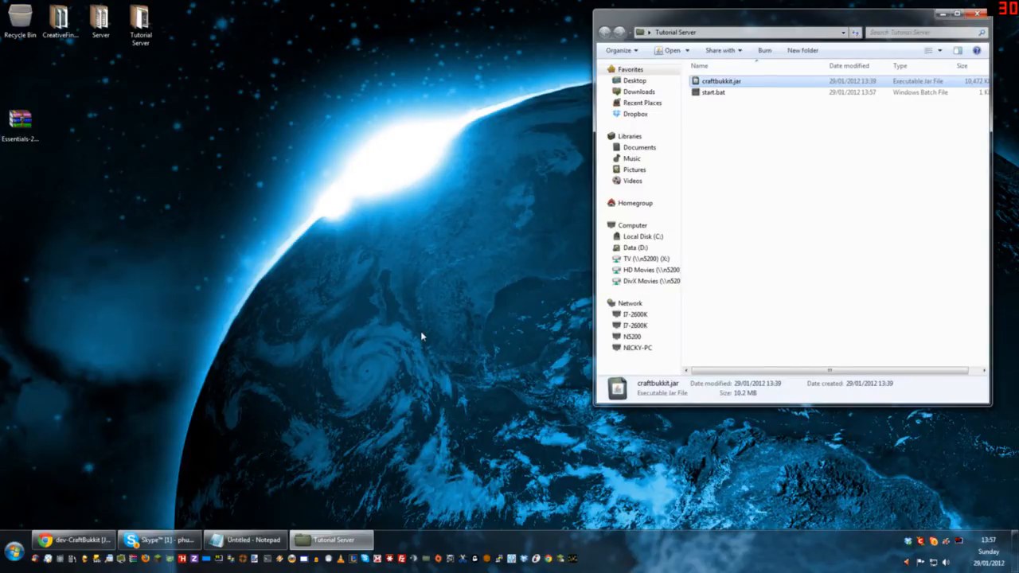
left_click(770, 215)
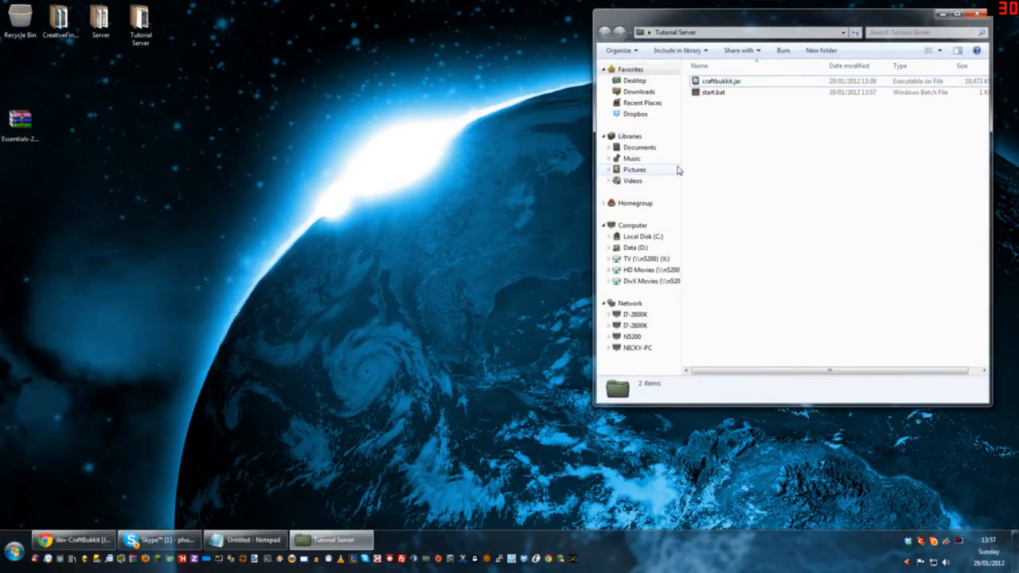
double_click(711, 93)
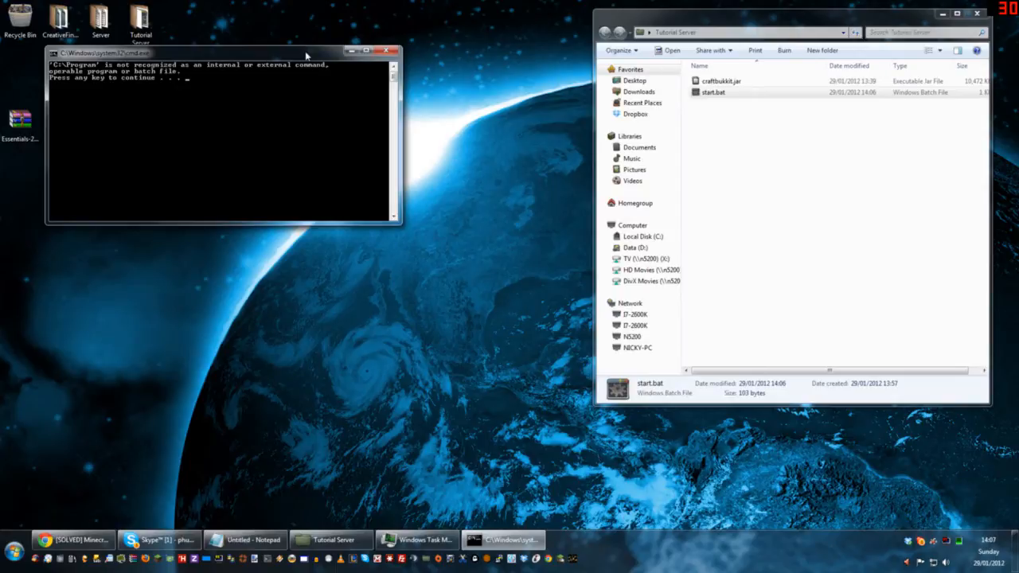
key("Return")
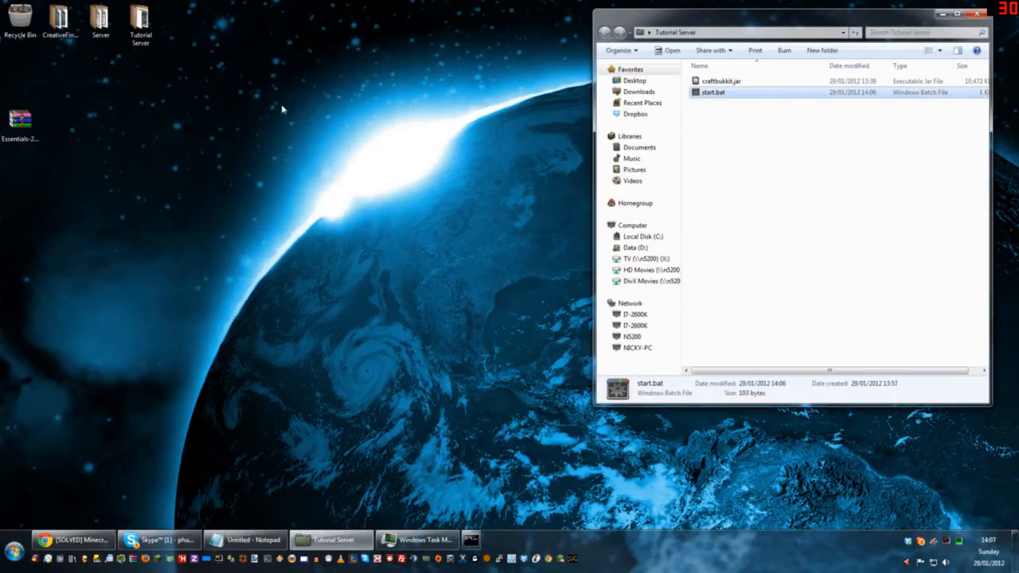
Step: Open start.bat for editing and enclose the C:\Program Files\Java\jre7\bin\javaw.exe path in double quotes
right_click(702, 94)
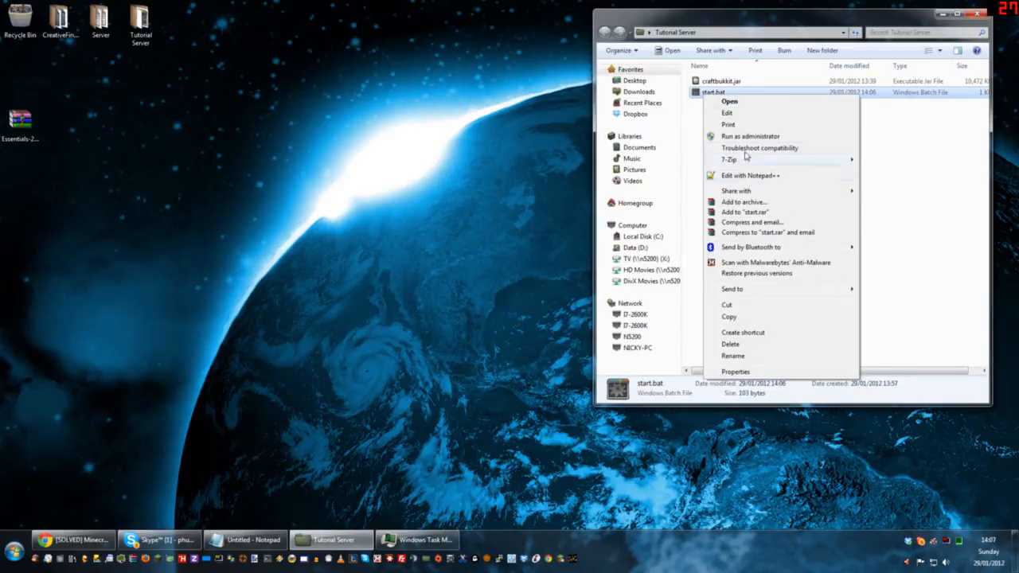
left_click(744, 113)
left_click_drag(619, 148, 608, 128)
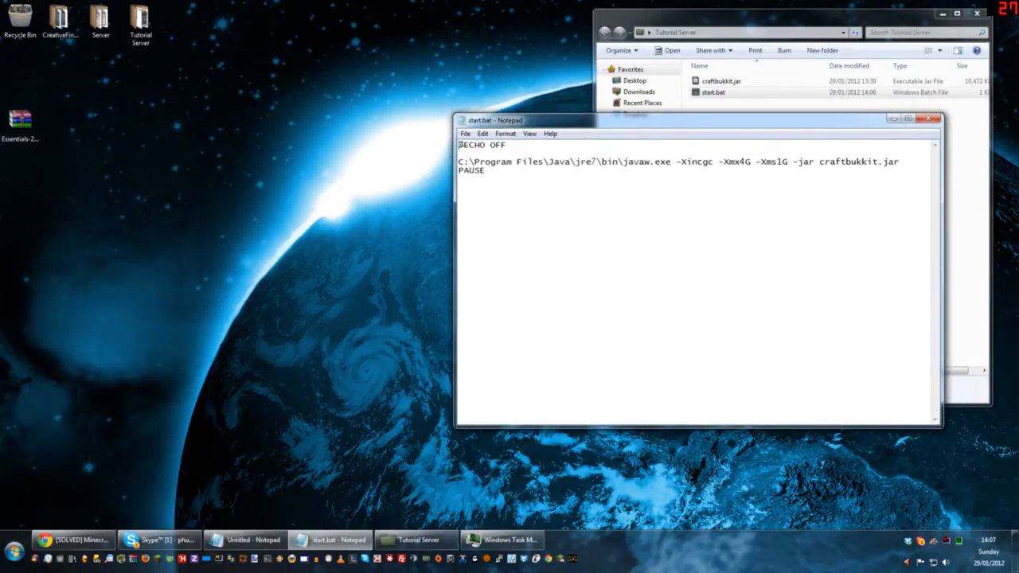
double_click(515, 162)
left_click(515, 162)
type("\"")
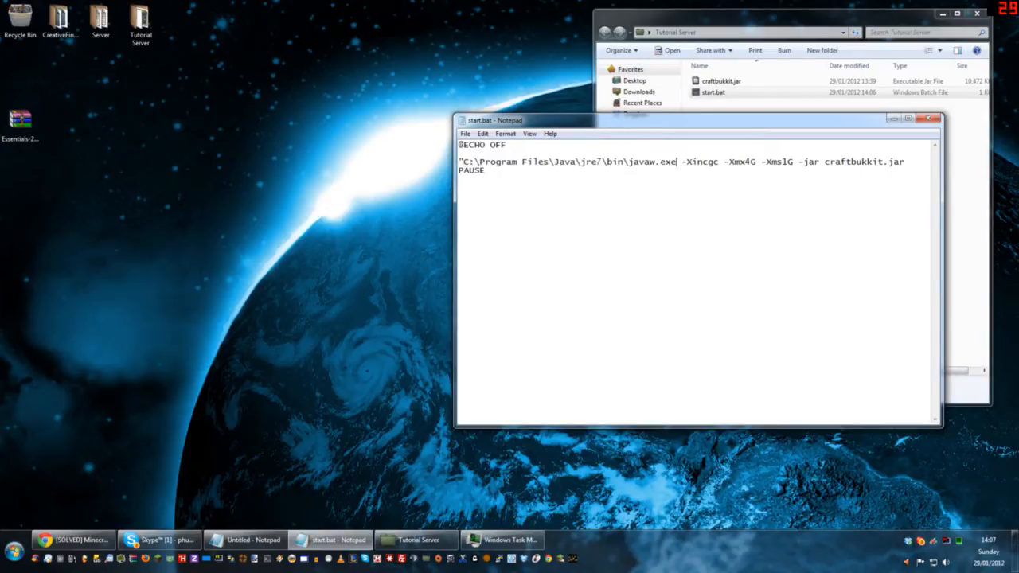
type("\"")
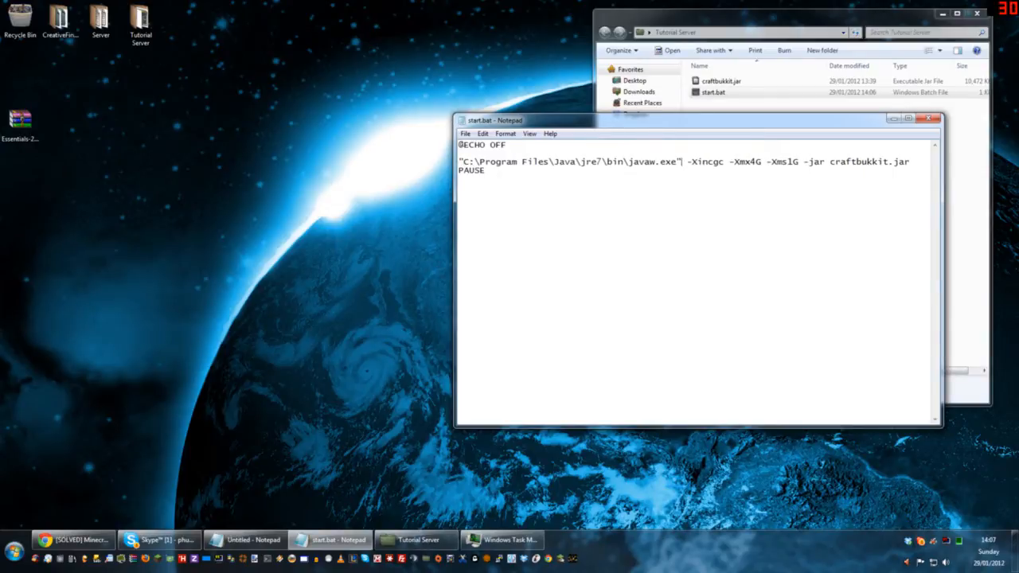
left_click_drag(681, 161, 459, 161)
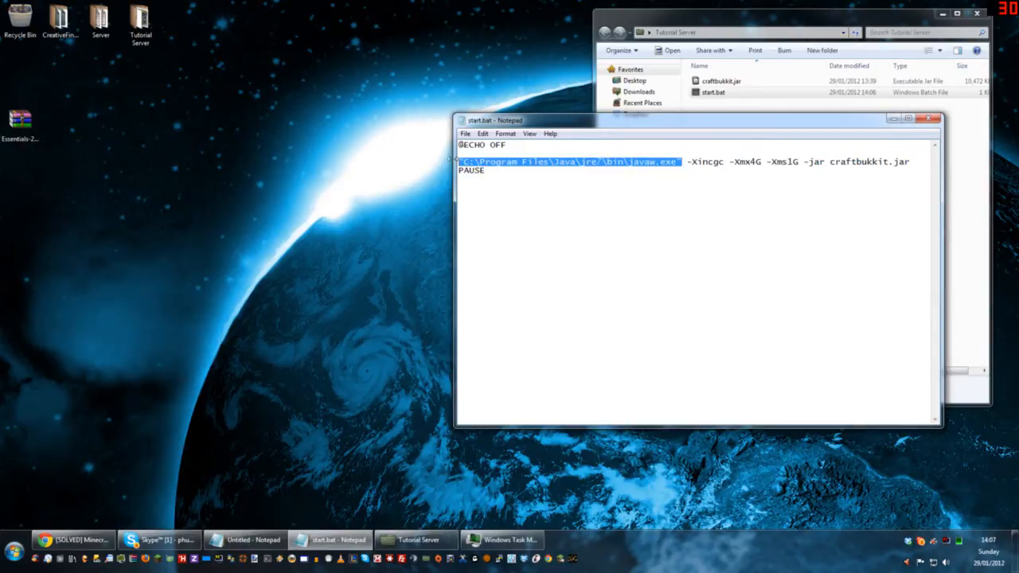
left_click(485, 170)
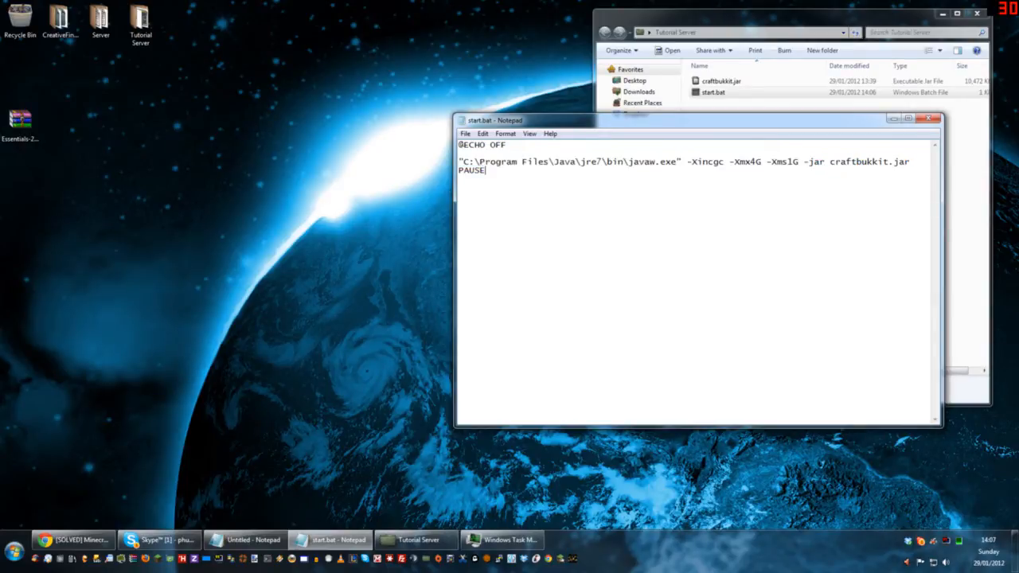
left_click_drag(463, 162, 677, 162)
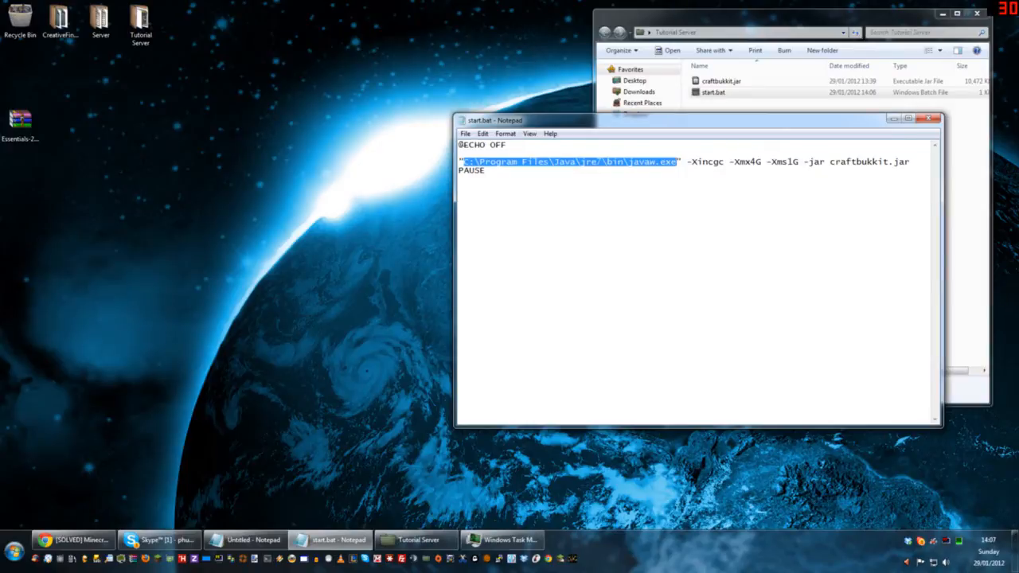
left_click(518, 161)
left_click_drag(517, 161, 479, 161)
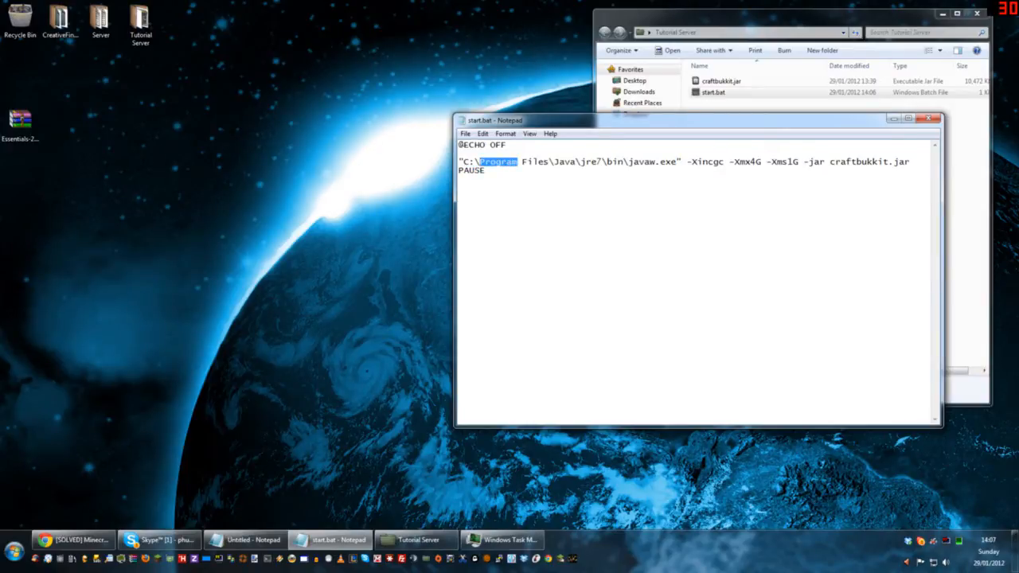
Step: Try replacing the quoted Java path with java, and close start.bat without saving
left_click_drag(458, 161, 682, 161)
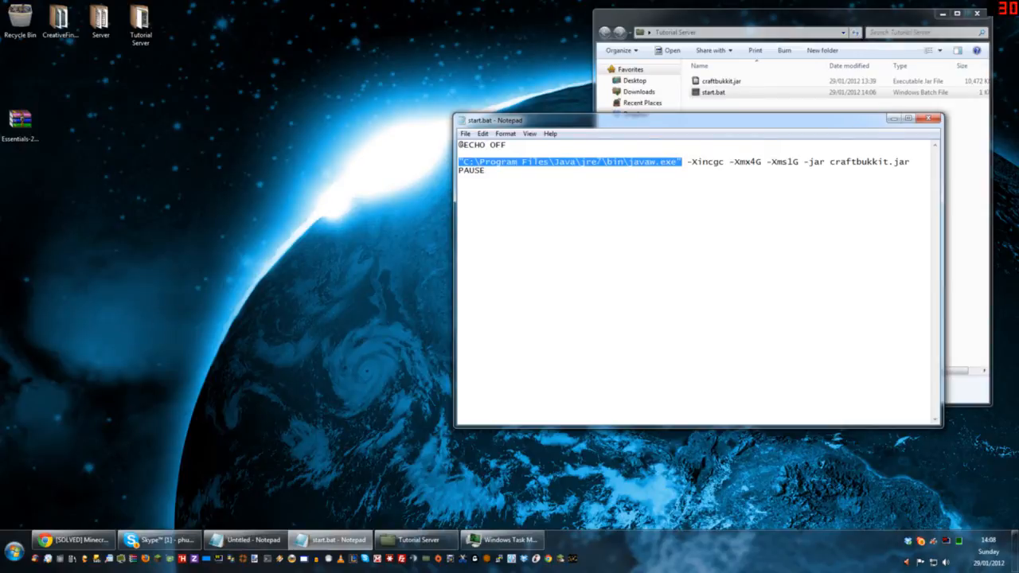
key("BackSpace")
type("java")
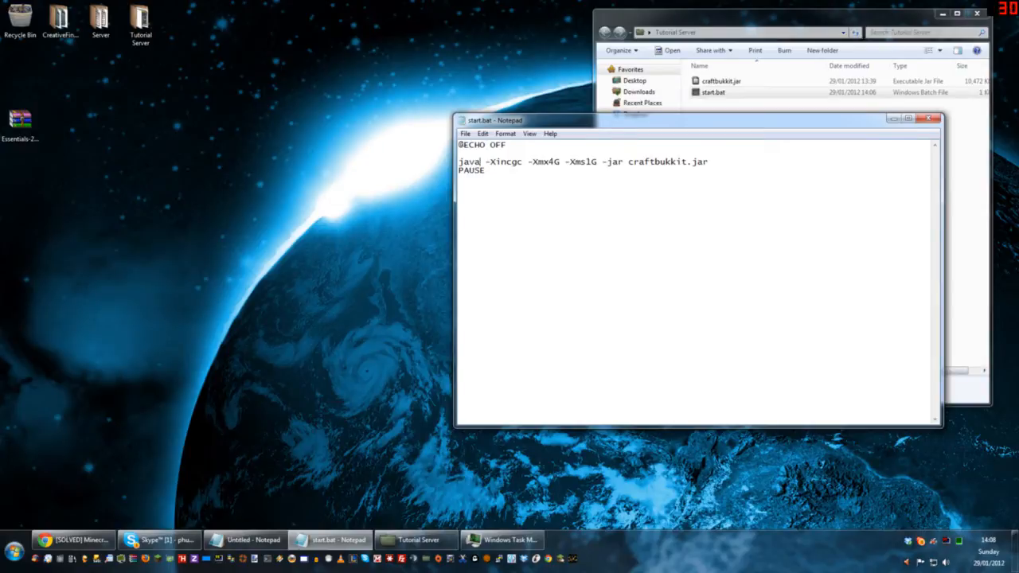
left_click(927, 118)
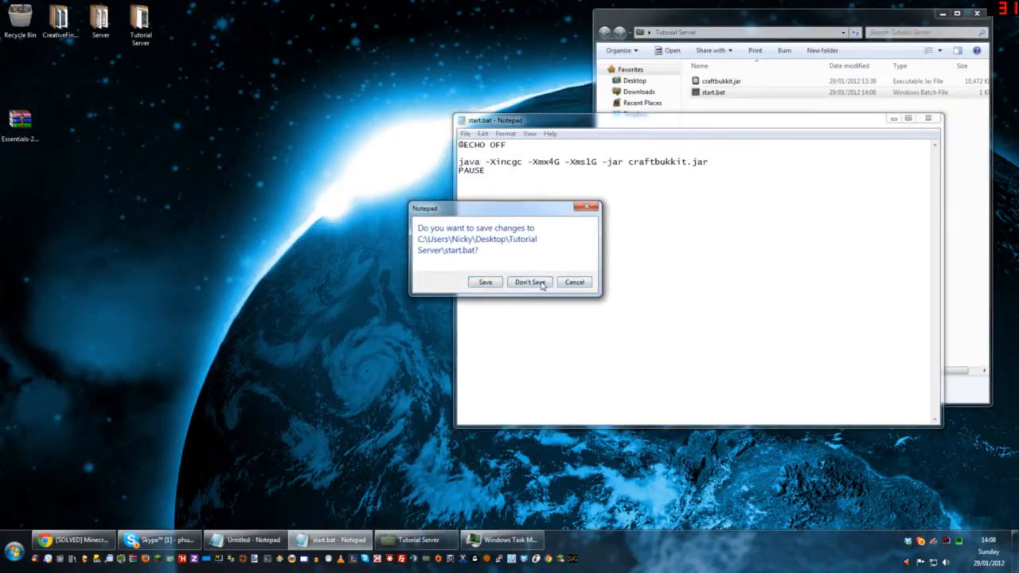
left_click(530, 281)
Step: Reopen start.bat for editing, put double quotes around the full javaw.exe path, and save the script
right_click(714, 92)
left_click(762, 110)
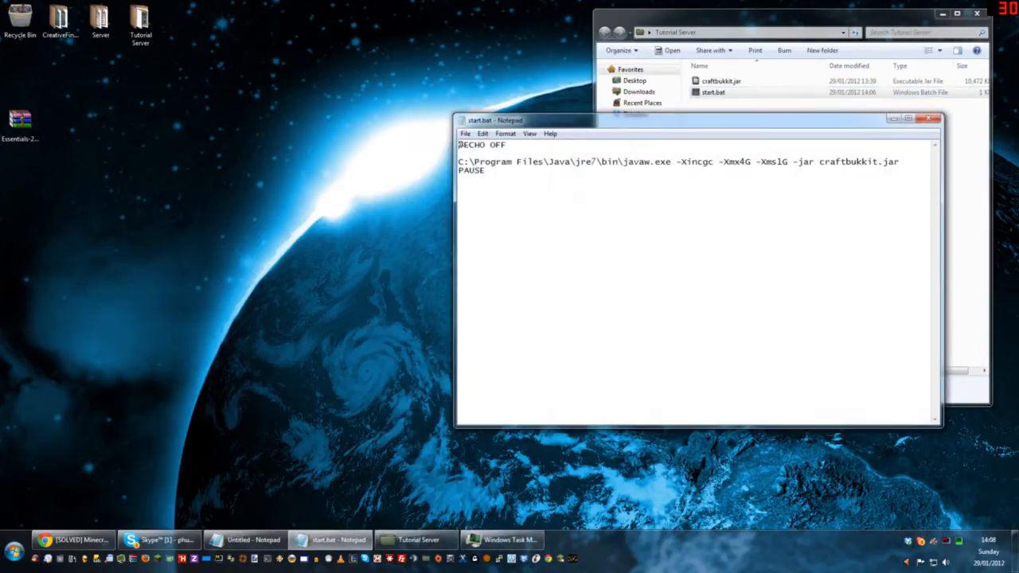
left_click(459, 162)
type("\"")
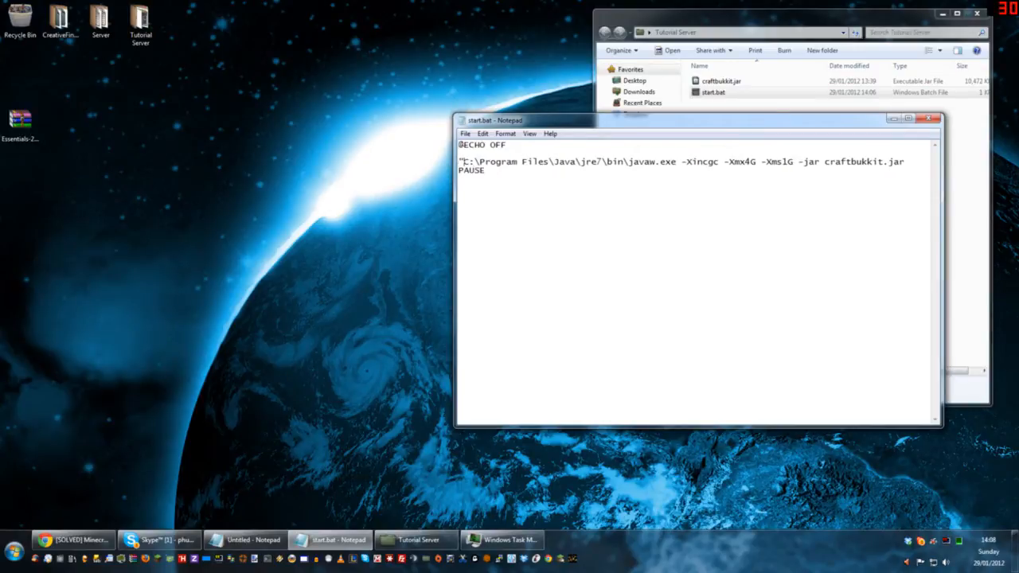
left_click(676, 161)
type("\"")
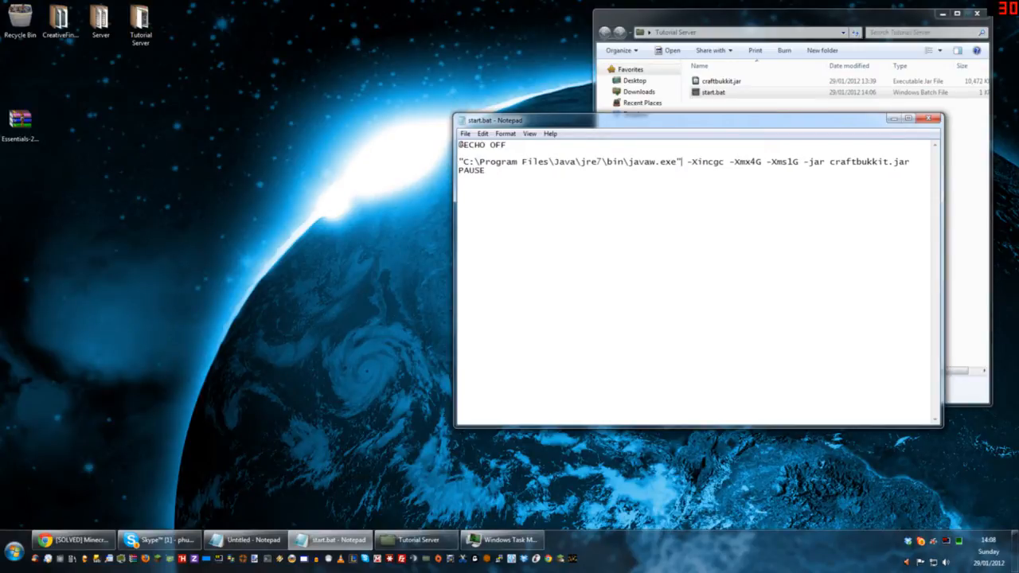
left_click(928, 119)
left_click(483, 282)
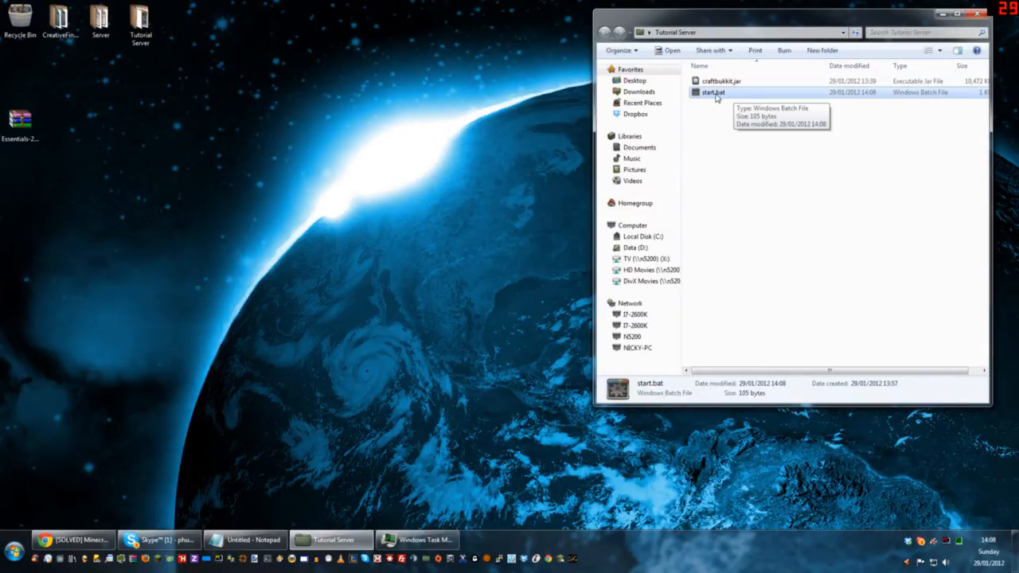
Step: Run the edited start.bat from the Tutorial Server folder to launch the server
double_click(713, 93)
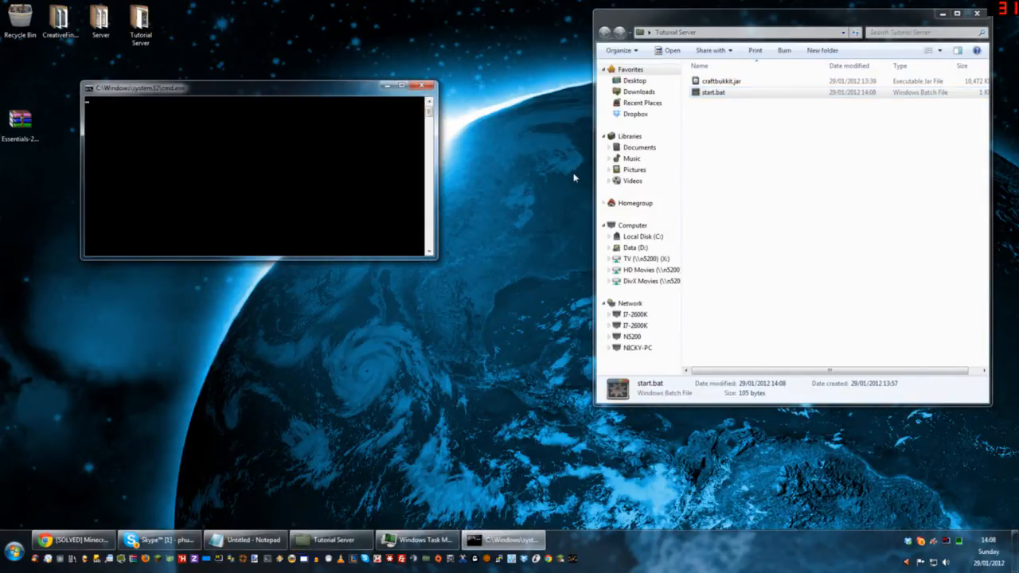
Step: Launch Minecraft, log in, and connect directly to the multiplayer server at localhost
left_click_drag(283, 91, 281, 66)
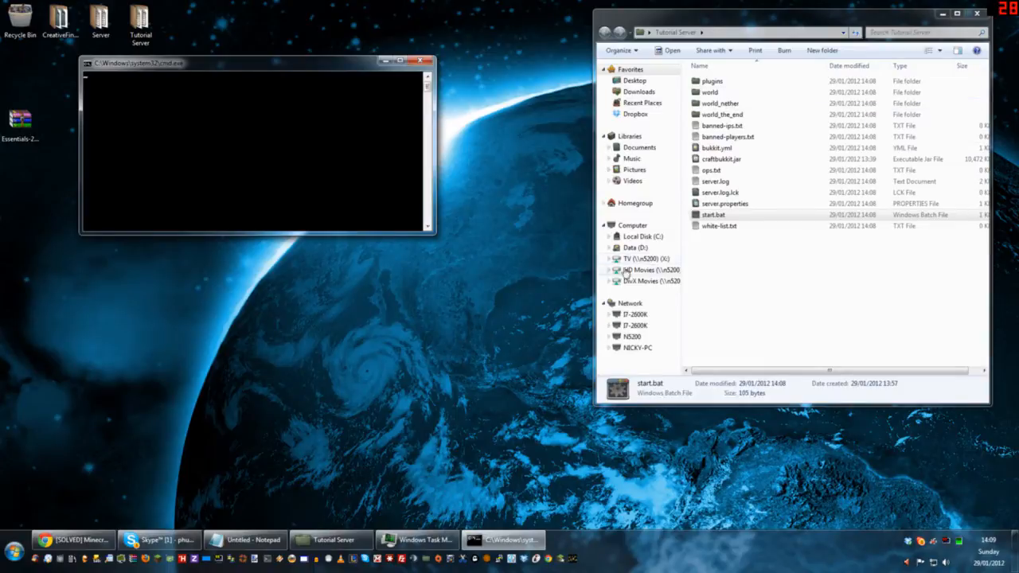
left_click(158, 560)
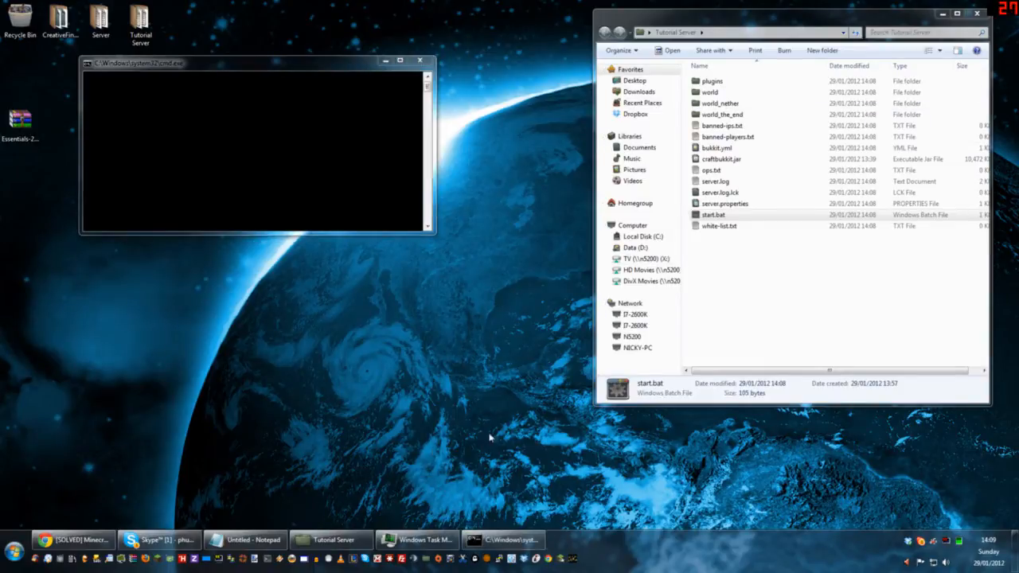
left_click(711, 373)
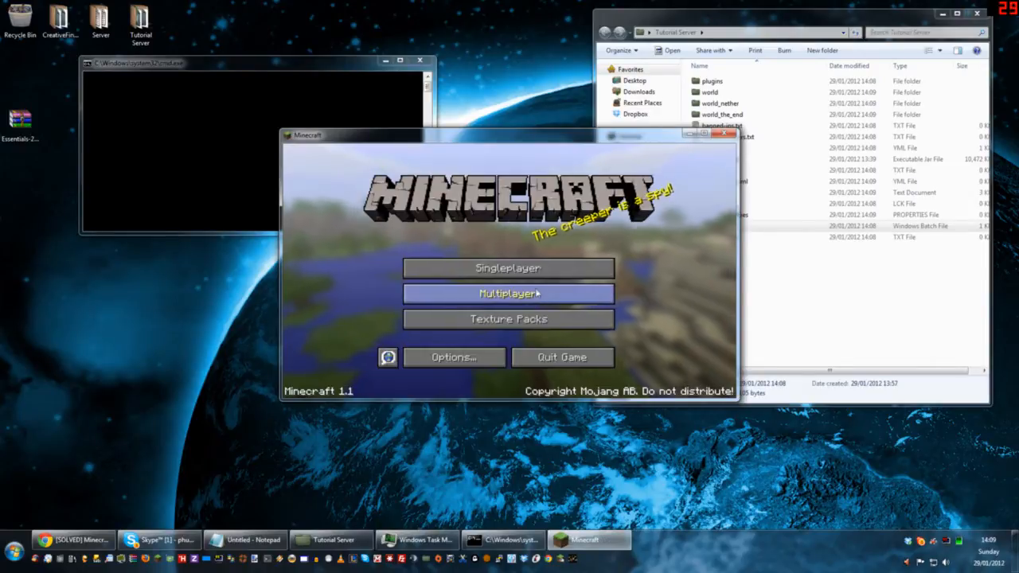
left_click(526, 300)
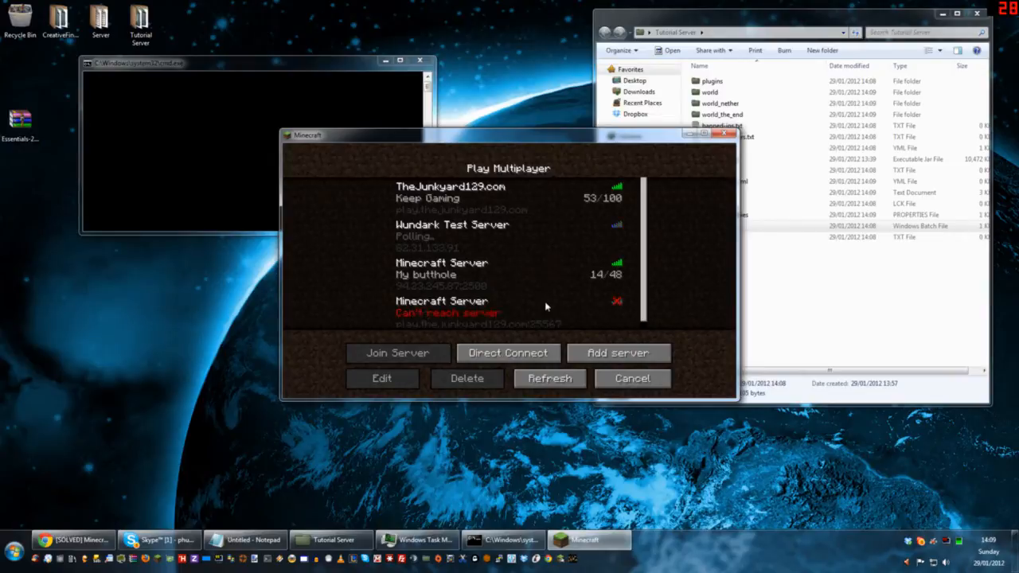
left_click(525, 352)
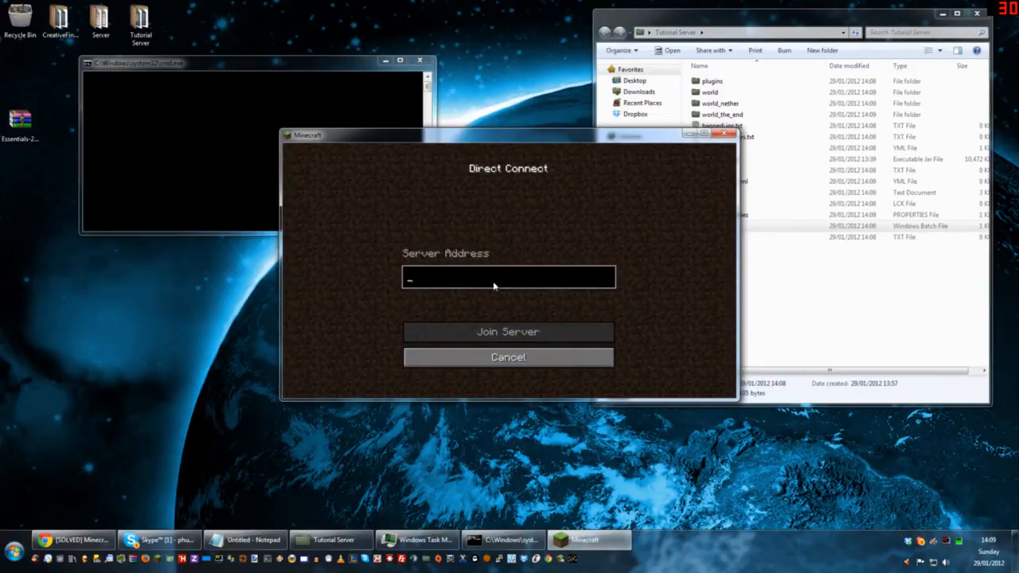
type("lol")
type("calhost")
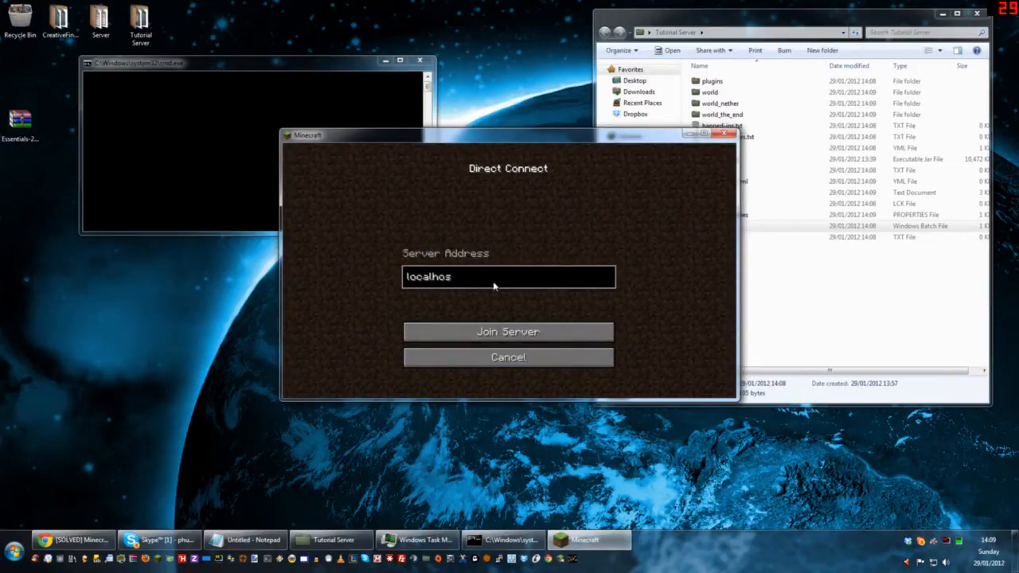
key("Return")
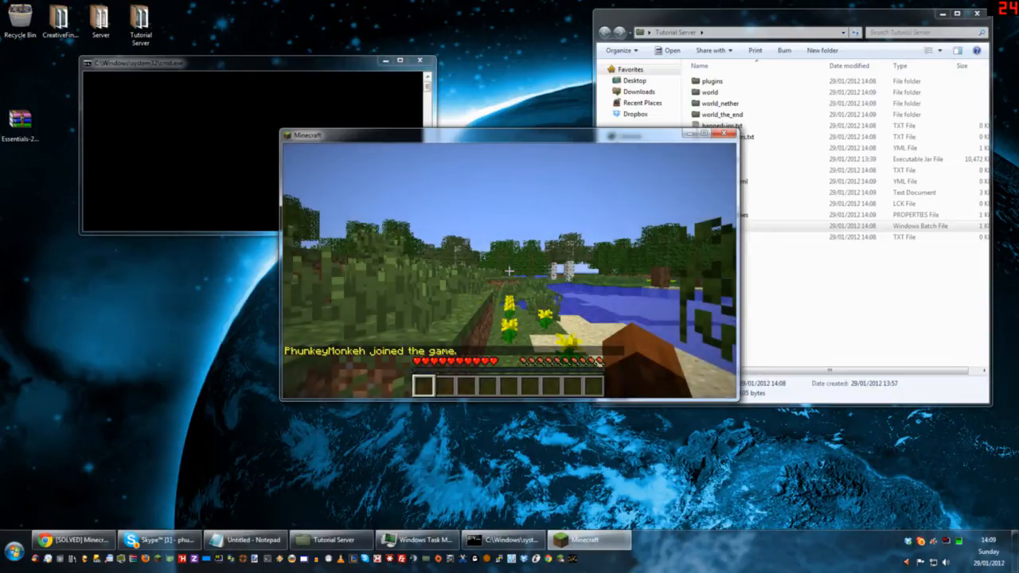
Step: Send the chat message "test" in the game, and disconnect from the server and close Minecraft
key("t")
type("test")
key("Return")
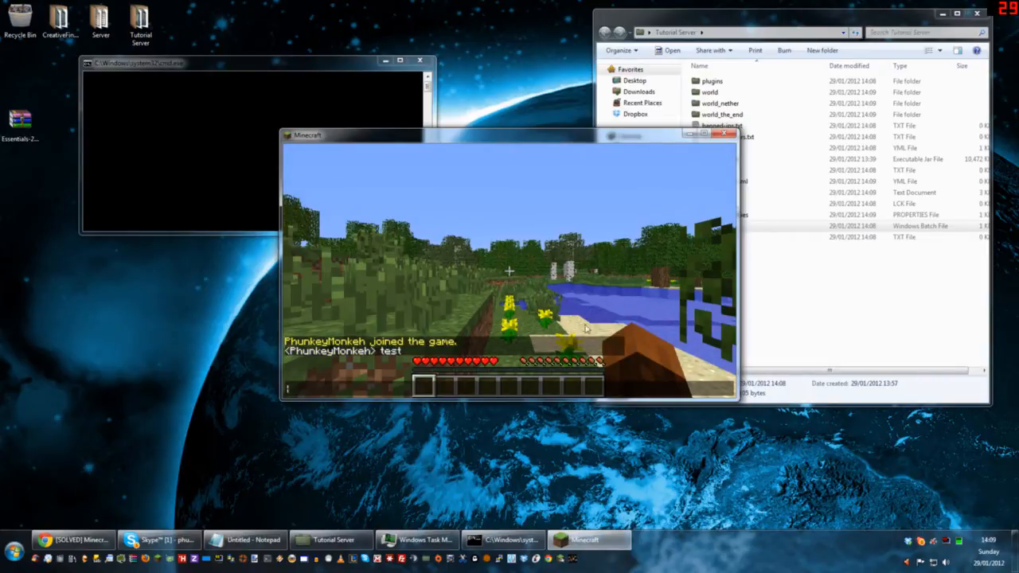
key("Escape")
key("w")
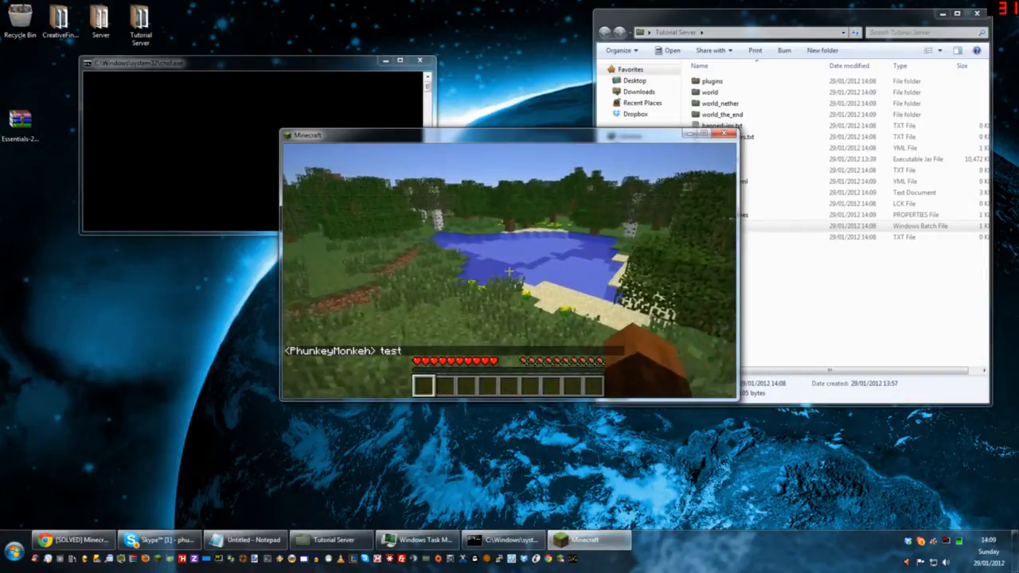
key("Escape")
left_click(499, 324)
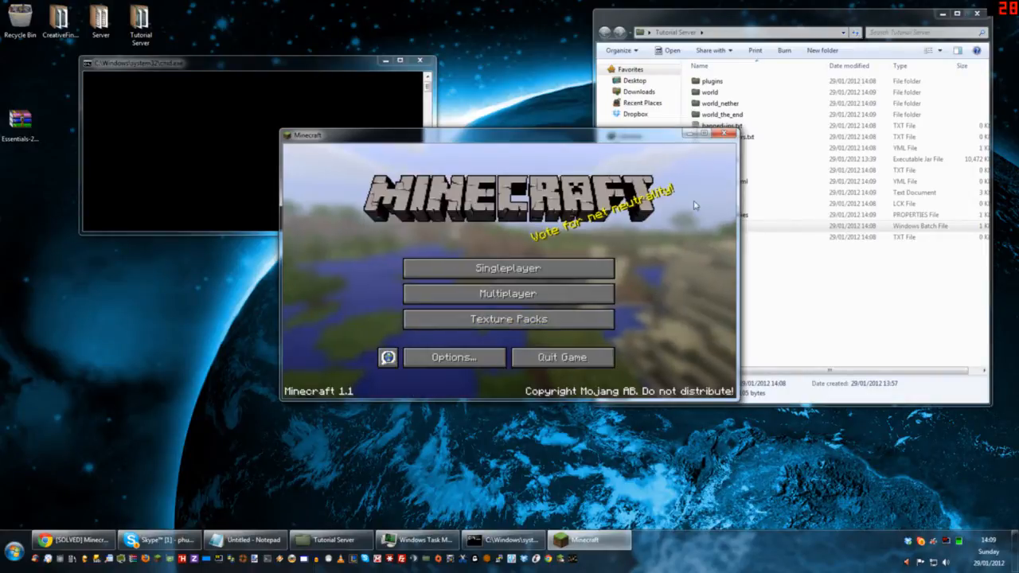
left_click(726, 135)
Step: Move and enlarge the blank server console window, and close it
left_click_drag(165, 64, 148, 67)
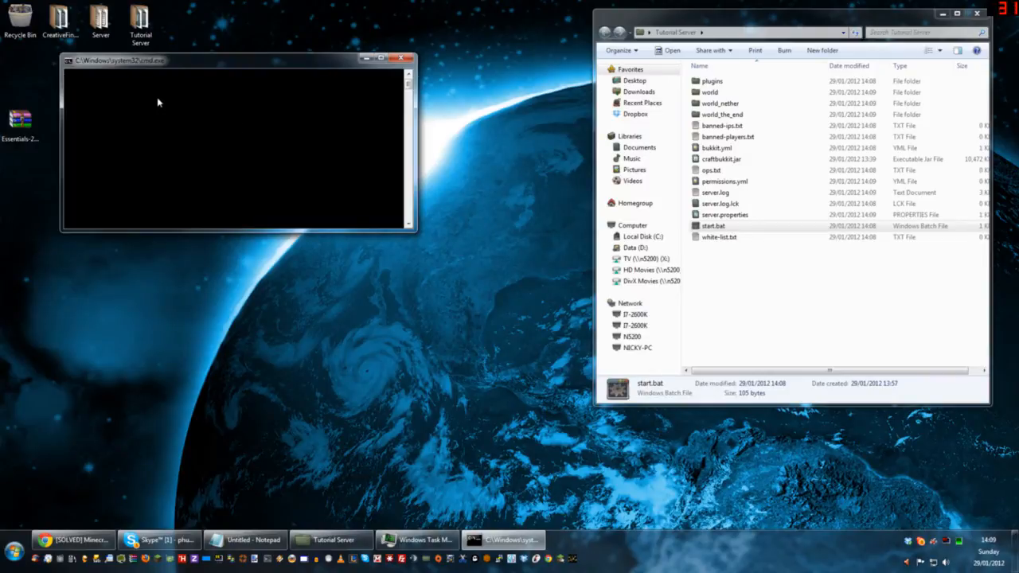
left_click_drag(419, 232, 420, 458)
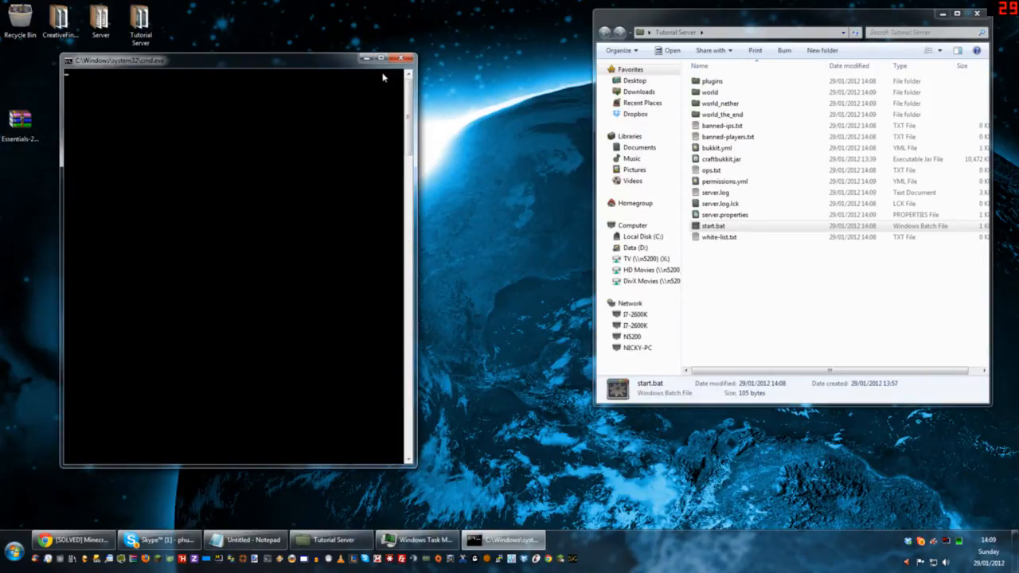
left_click(403, 61)
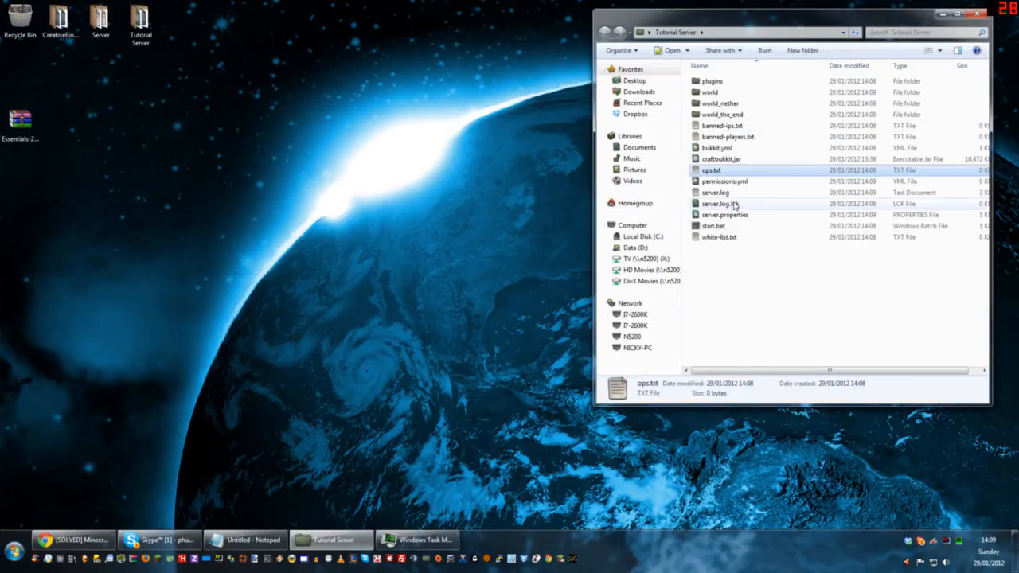
Step: Edit start.bat to use java.exe instead of javaw.exe in the quoted Java path, and save it on closing
right_click(715, 227)
left_click(762, 248)
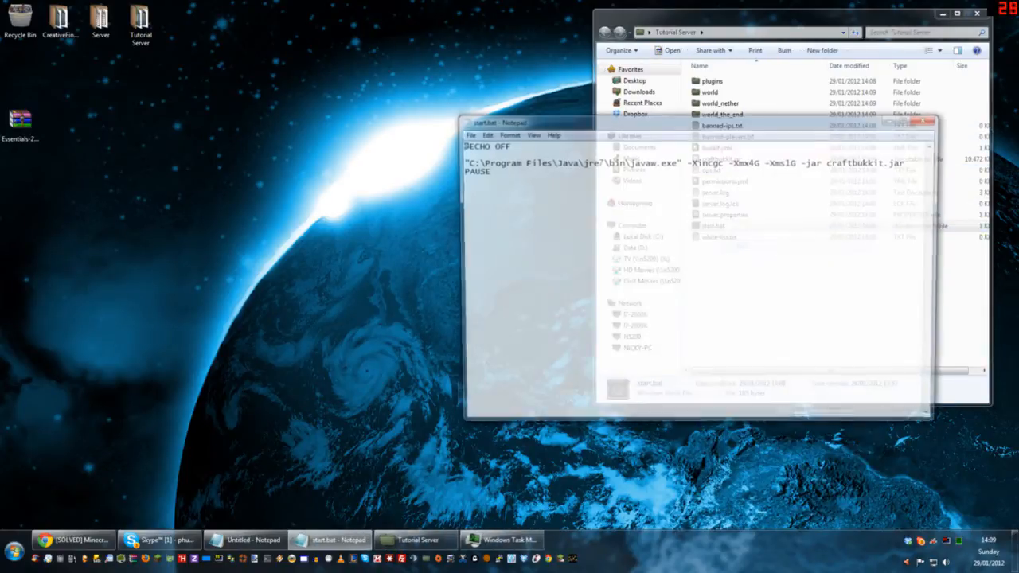
key("BackSpace")
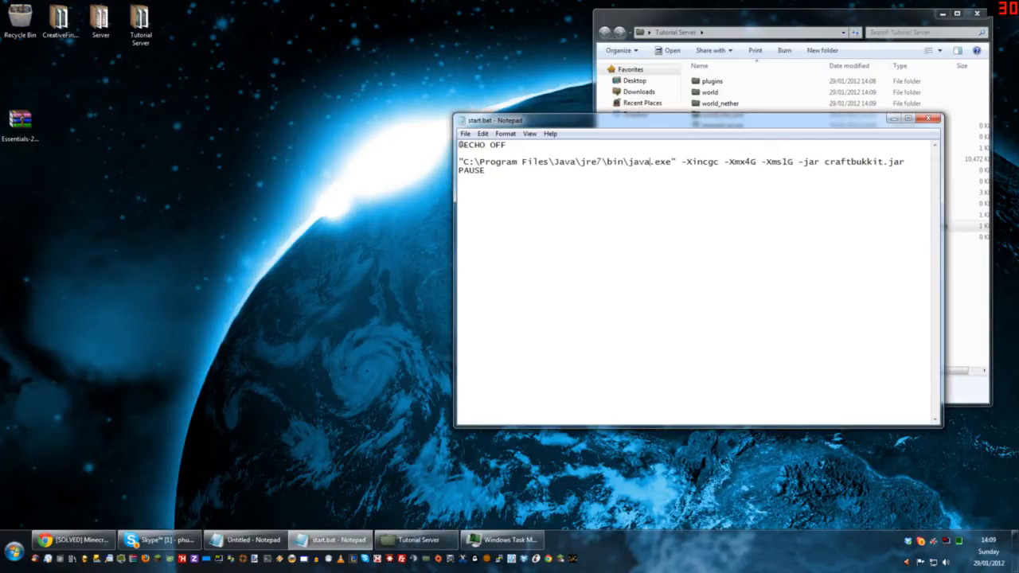
left_click(927, 118)
left_click(484, 281)
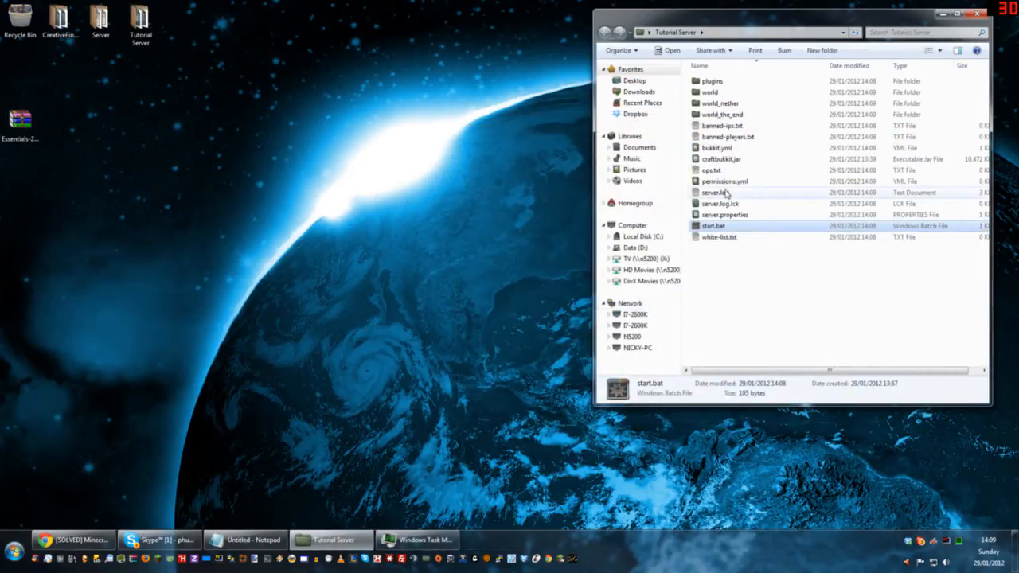
Step: Run start.bat to start the server, and reposition and enlarge its console window to show the log
double_click(721, 227)
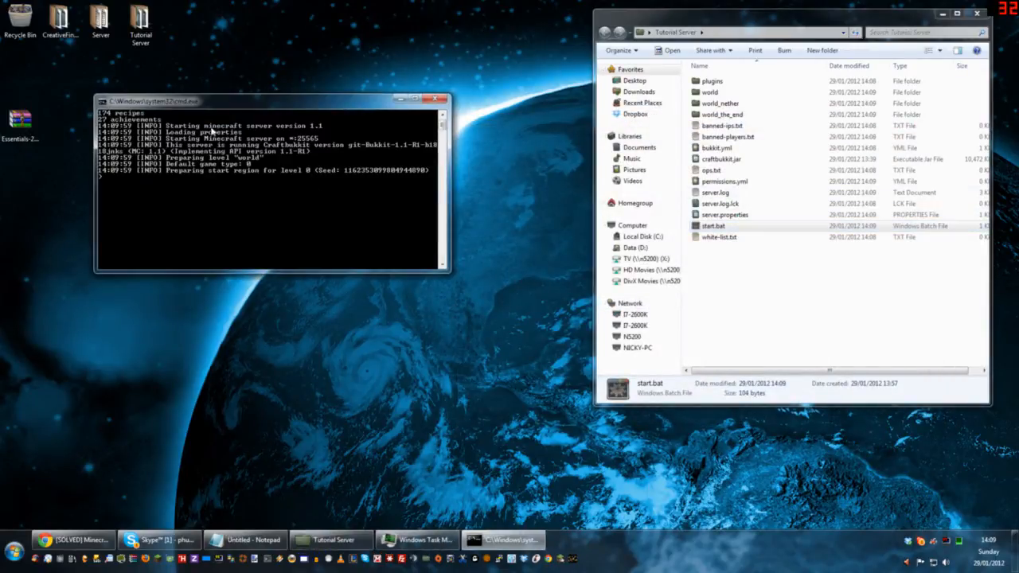
left_click_drag(200, 99, 141, 57)
left_click_drag(390, 233, 380, 430)
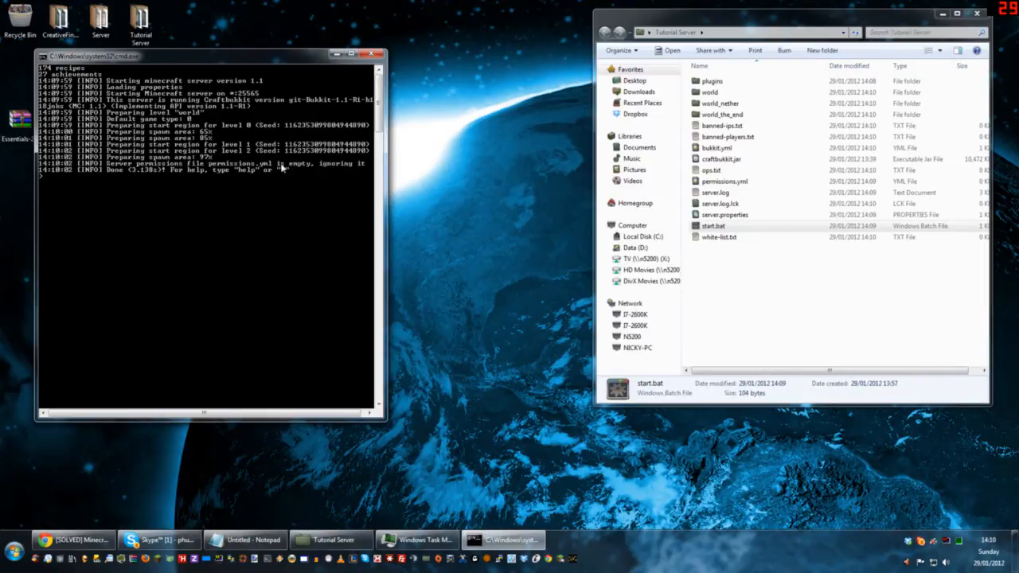
Step: Relaunch Minecraft and join the running server with a direct connection to localhost
left_click(158, 557)
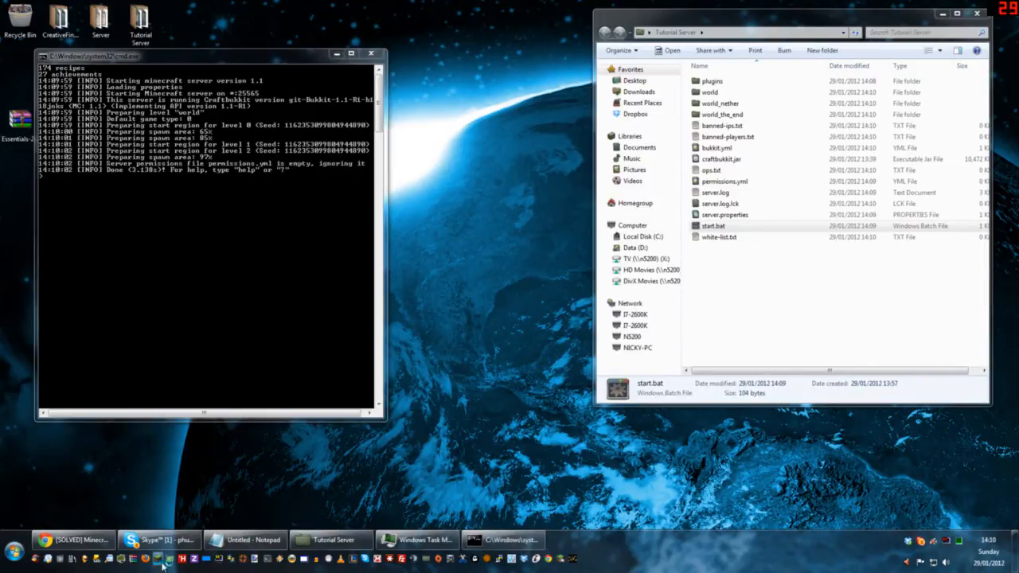
left_click(709, 374)
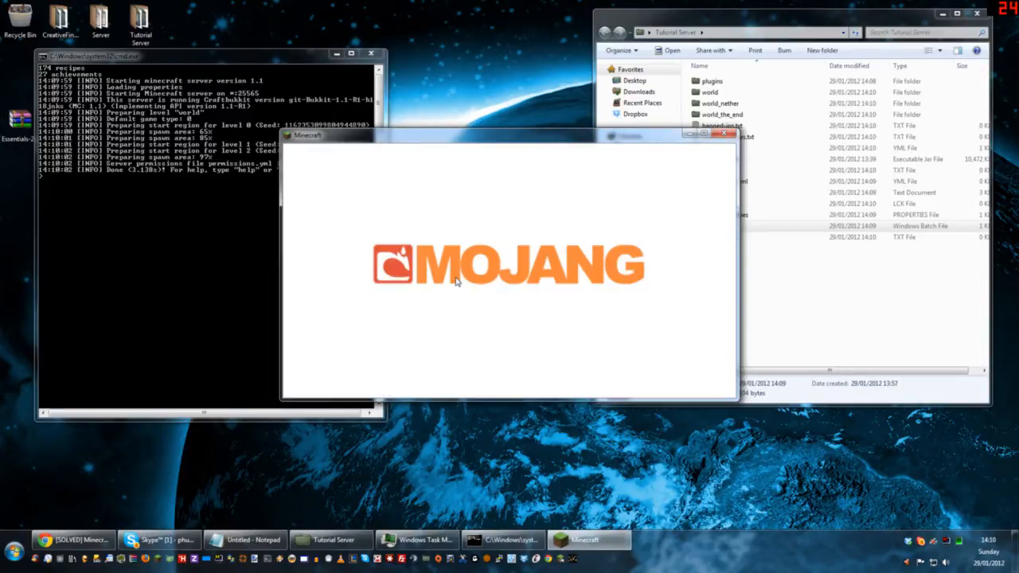
left_click(496, 296)
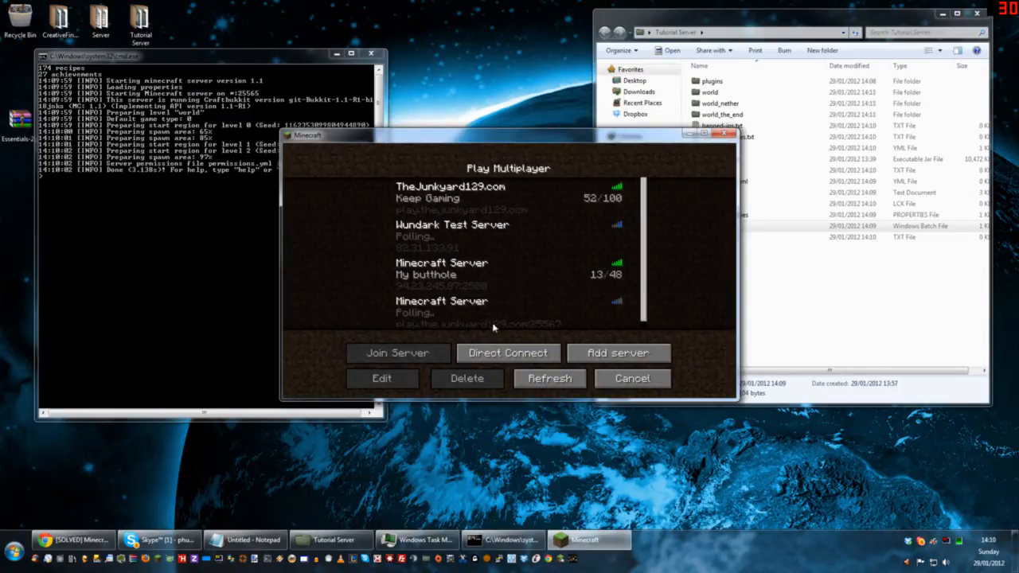
left_click(504, 348)
type("localhost")
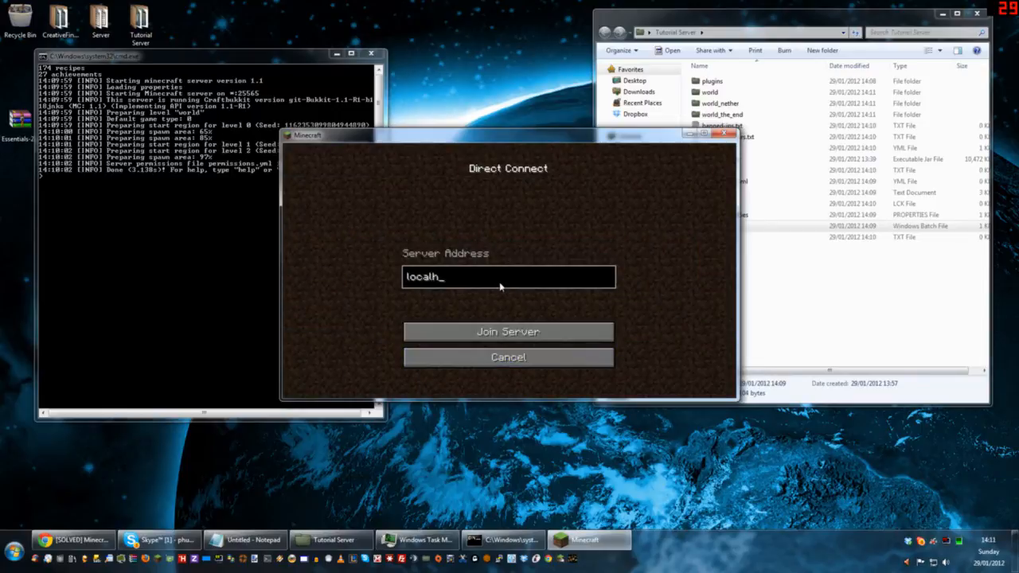
key("Return")
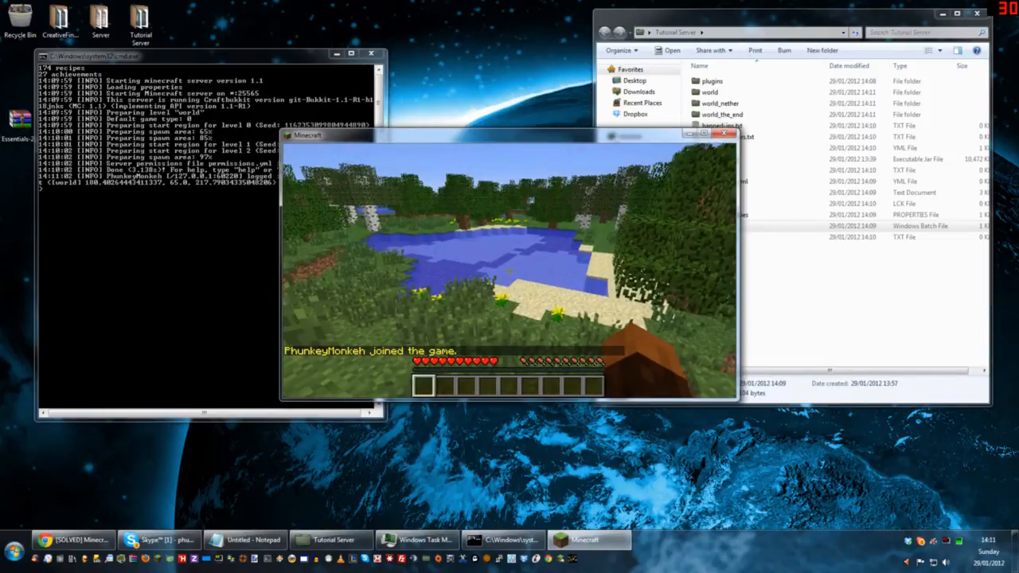
Step: Move the Minecraft window clear of the server console and send the chat message "test"
key("e")
left_click_drag(488, 138, 625, 117)
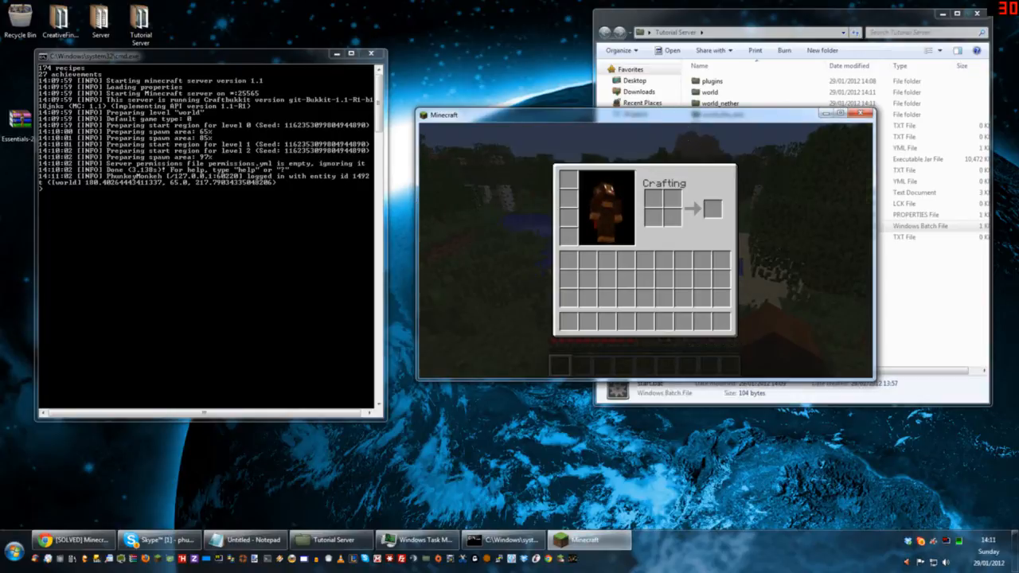
type("et")
type("test")
key("Return")
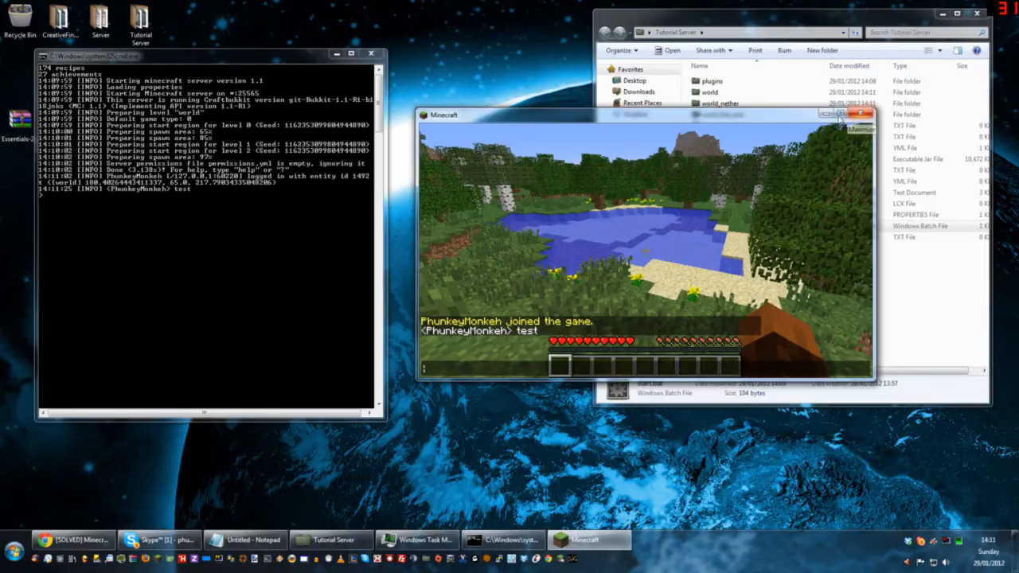
Step: Minimize Minecraft, move the Tutorial Server folder window closer to the console, and inspect its plugins folder
left_click(858, 115)
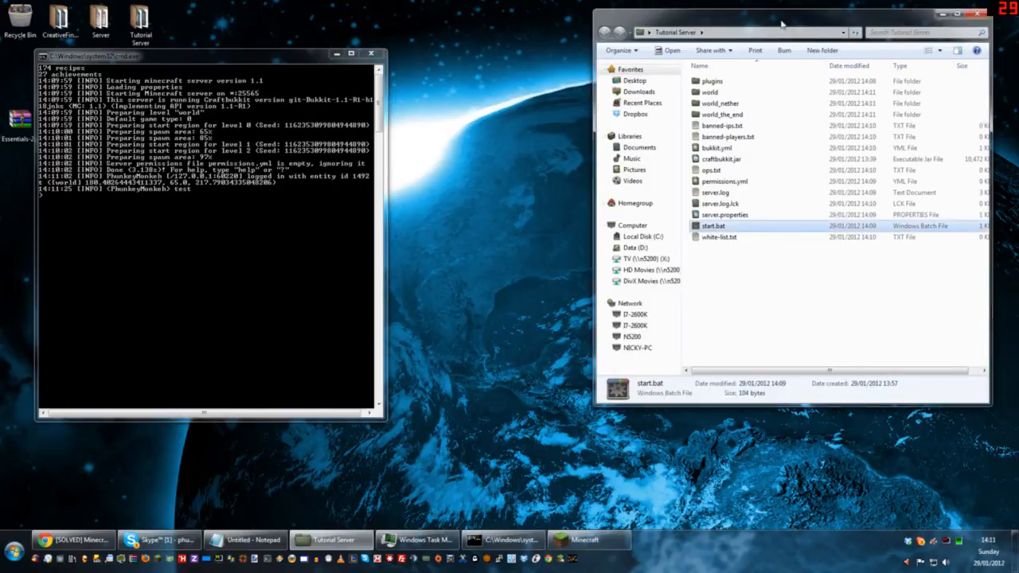
left_click_drag(827, 18, 774, 28)
left_click_drag(698, 276, 656, 94)
left_click(675, 309)
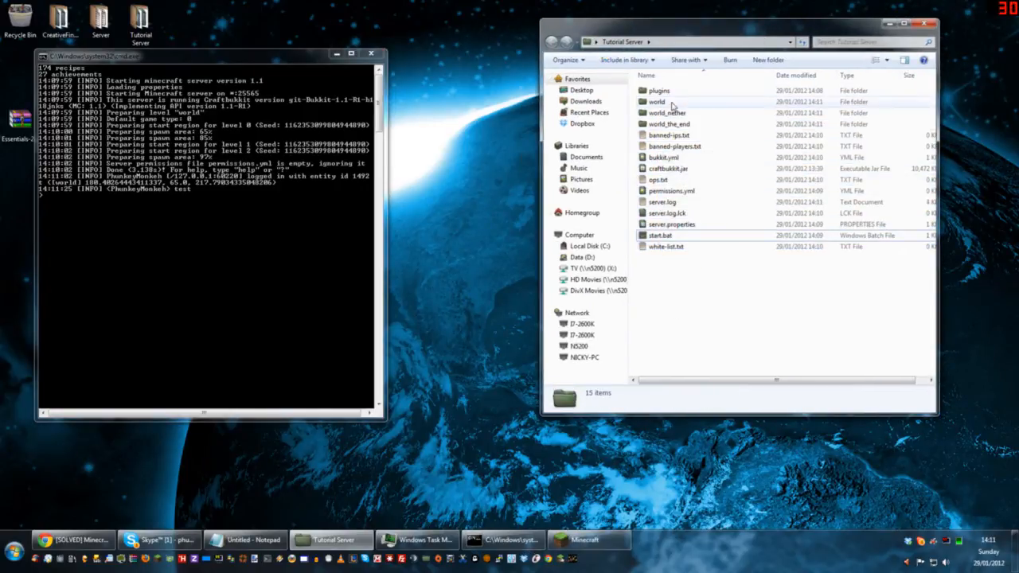
double_click(667, 91)
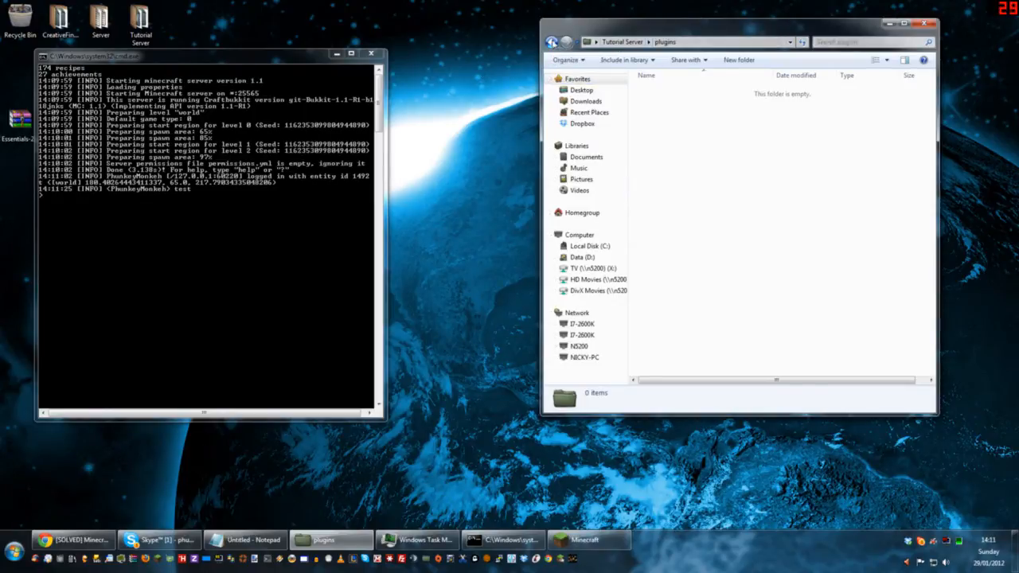
left_click(551, 41)
Step: Examine the contents of the world folder and the player data file in its players subfolder
double_click(665, 102)
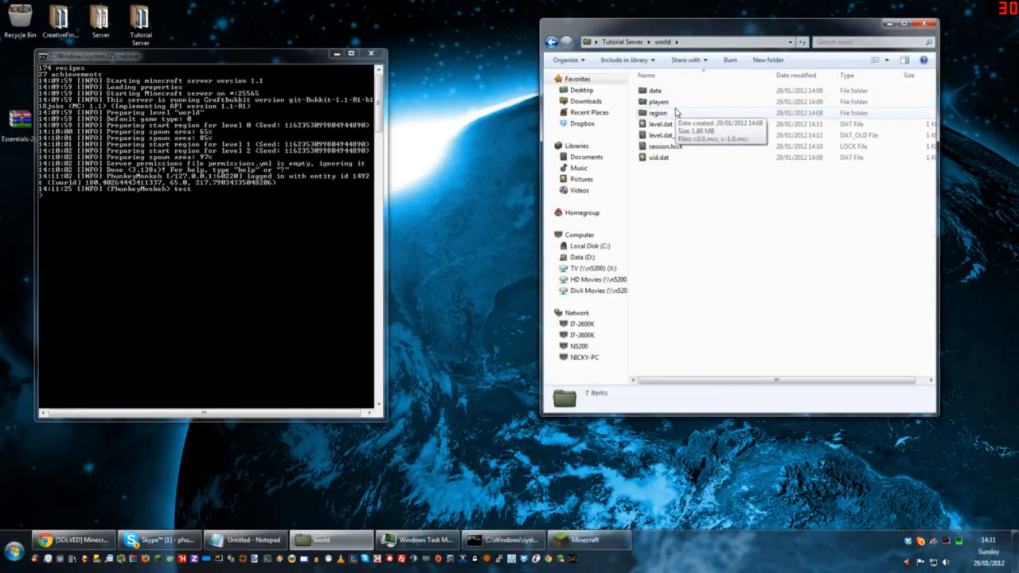
left_click_drag(671, 177, 660, 113)
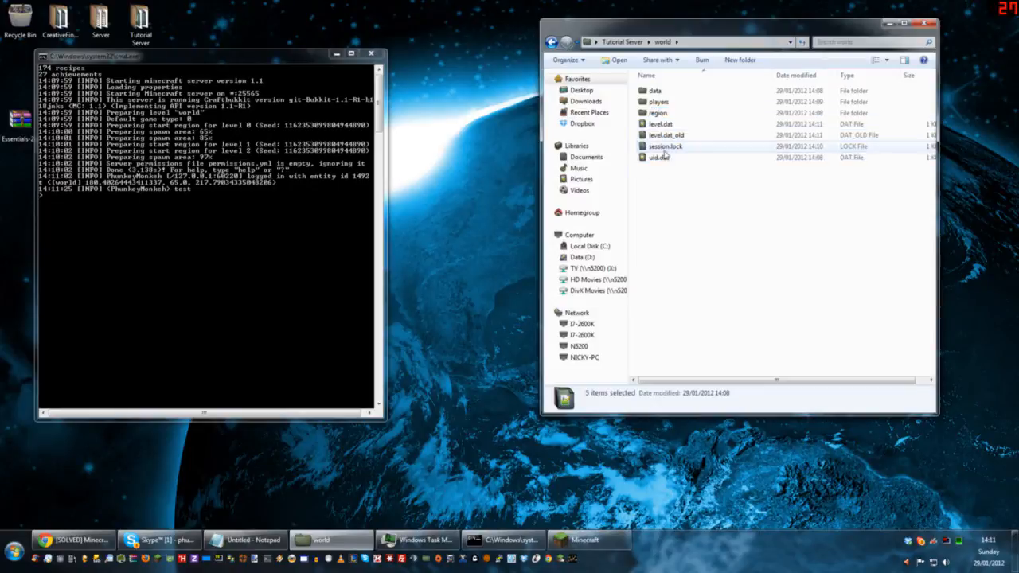
left_click_drag(677, 178, 659, 189)
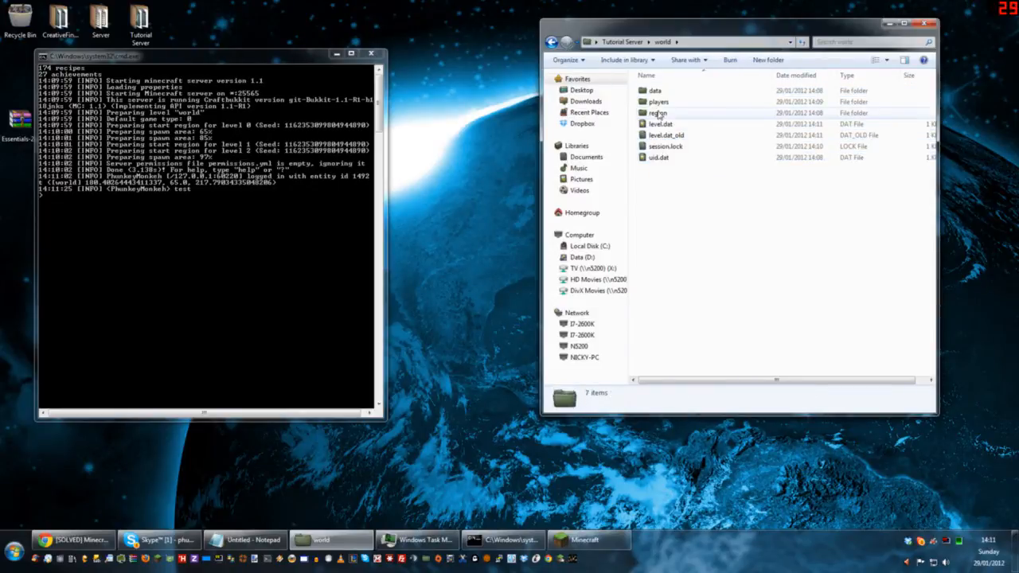
double_click(660, 102)
left_click(675, 92)
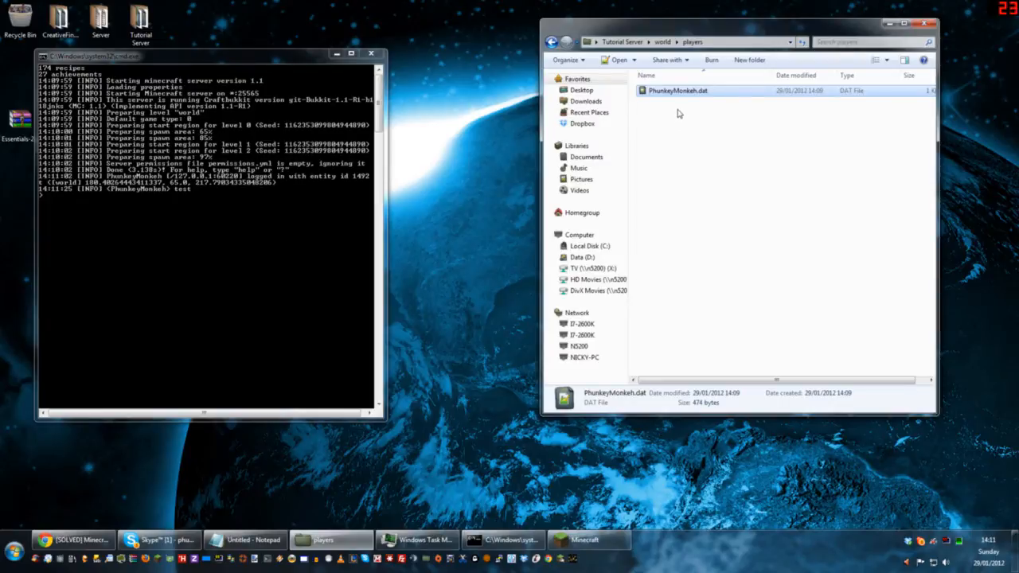
key("BackSpace")
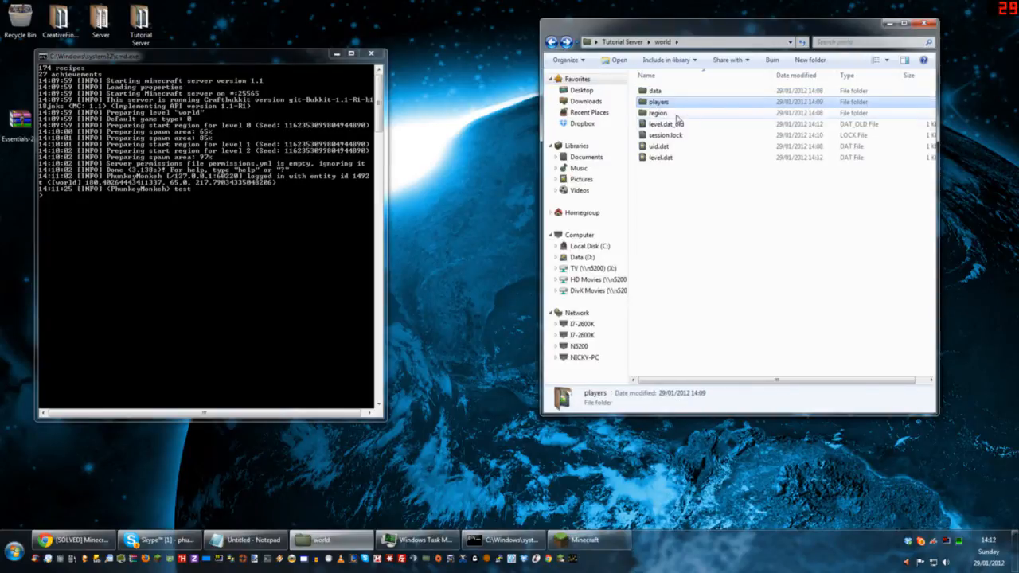
Step: Inspect the MCR files in the world's region folder, and return to the players folder
double_click(675, 117)
left_click_drag(678, 121, 649, 90)
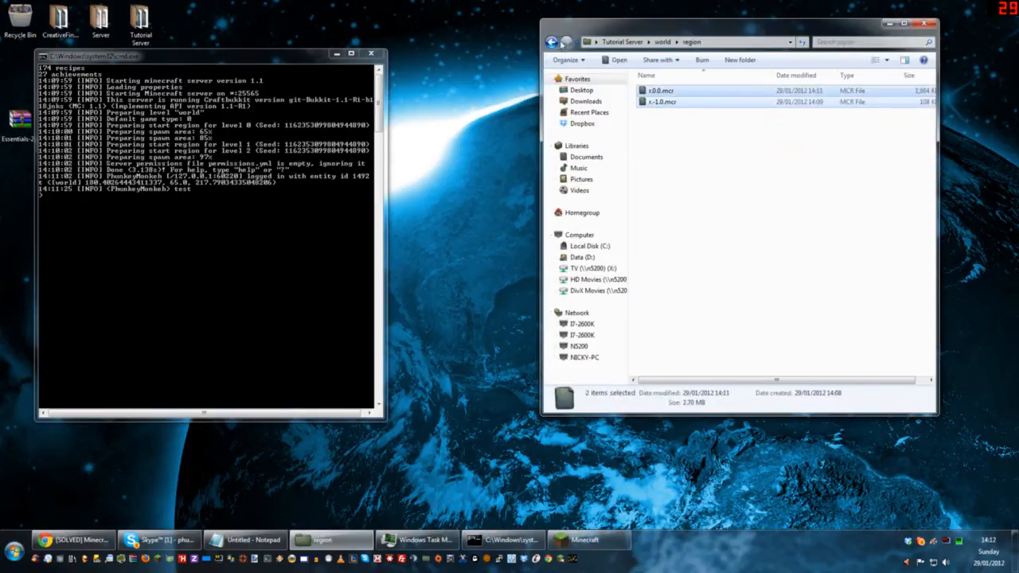
left_click(555, 42)
mouse_move(671, 176)
left_mouse_down()
mouse_move(652, 104)
mouse_move(666, 172)
left_mouse_up()
left_click(662, 104)
double_click(660, 103)
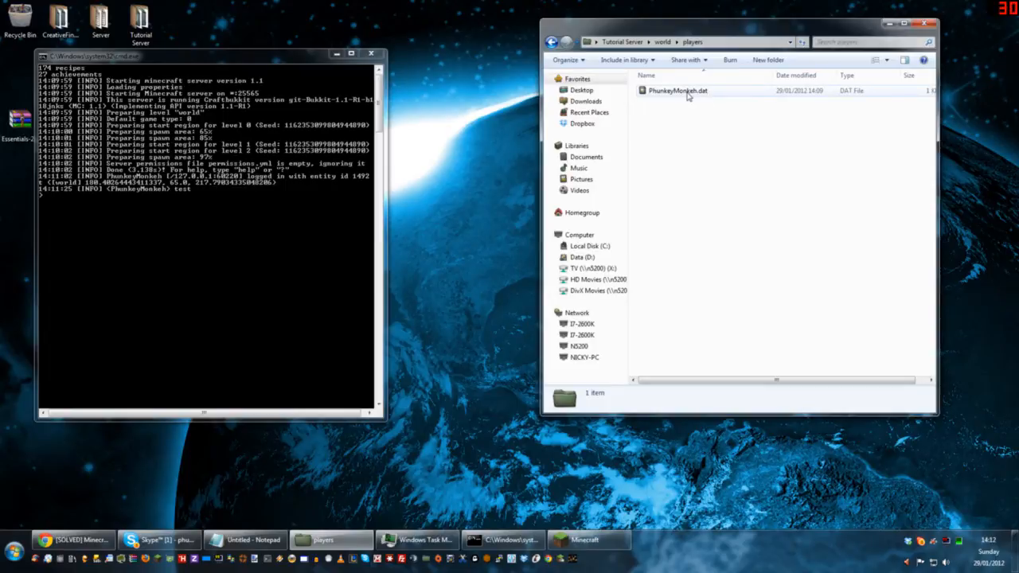
Step: Inspect the contents of the world_nether and world_the_end folders, and return to the Tutorial Server folder
left_click(639, 44)
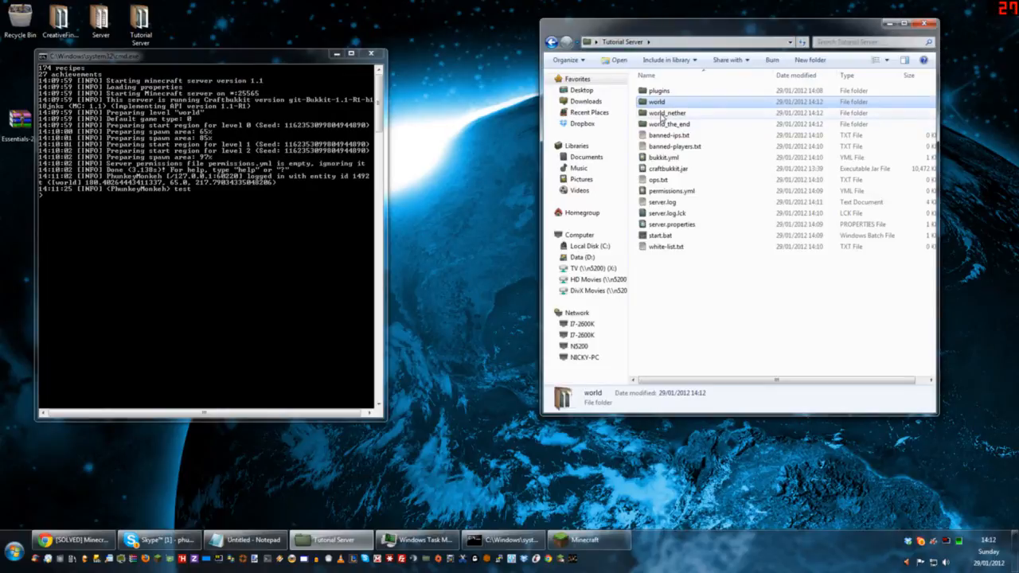
double_click(661, 113)
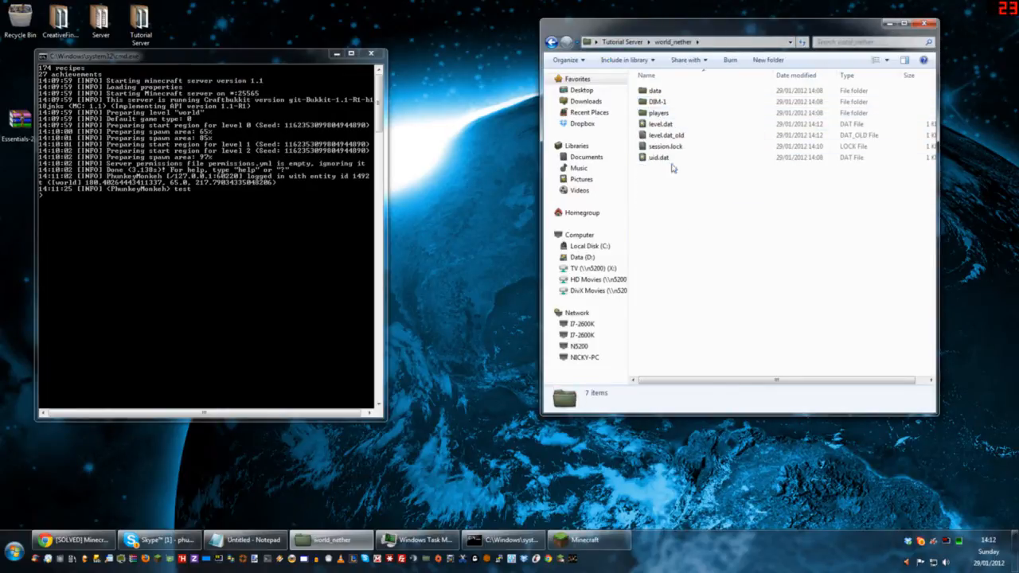
left_click_drag(676, 173, 650, 90)
left_click(551, 42)
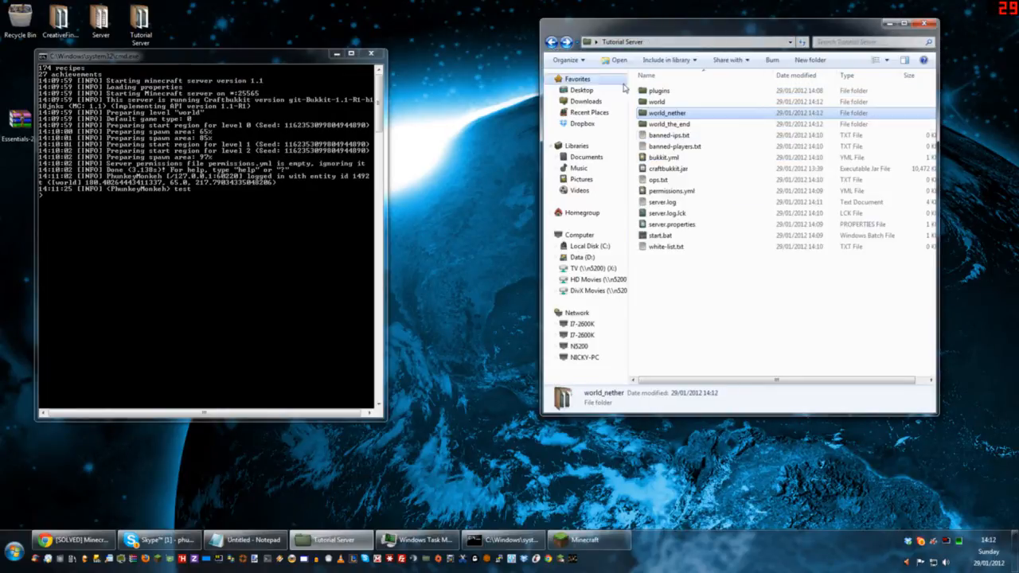
double_click(668, 124)
key("BackSpace")
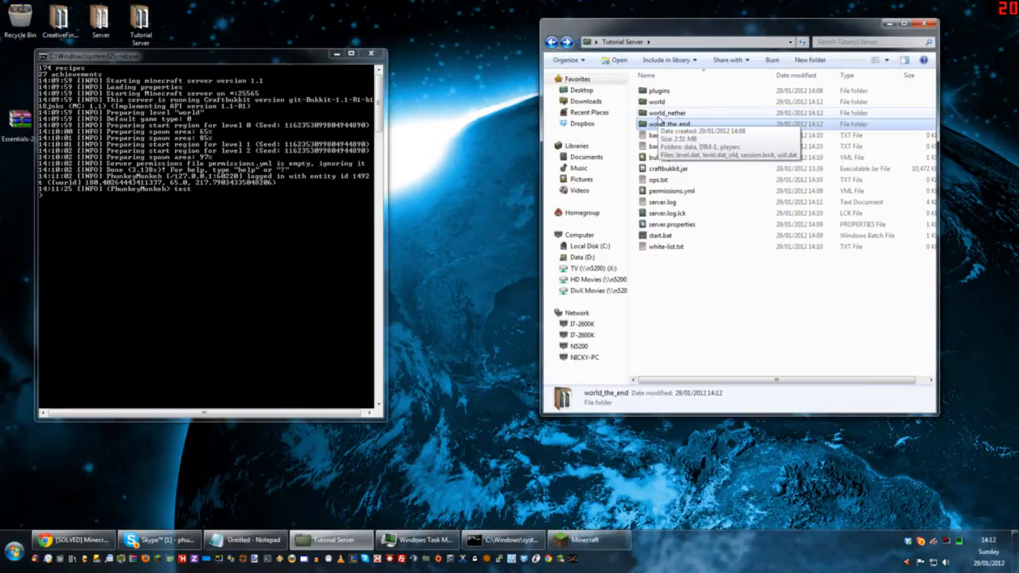
left_click(709, 323)
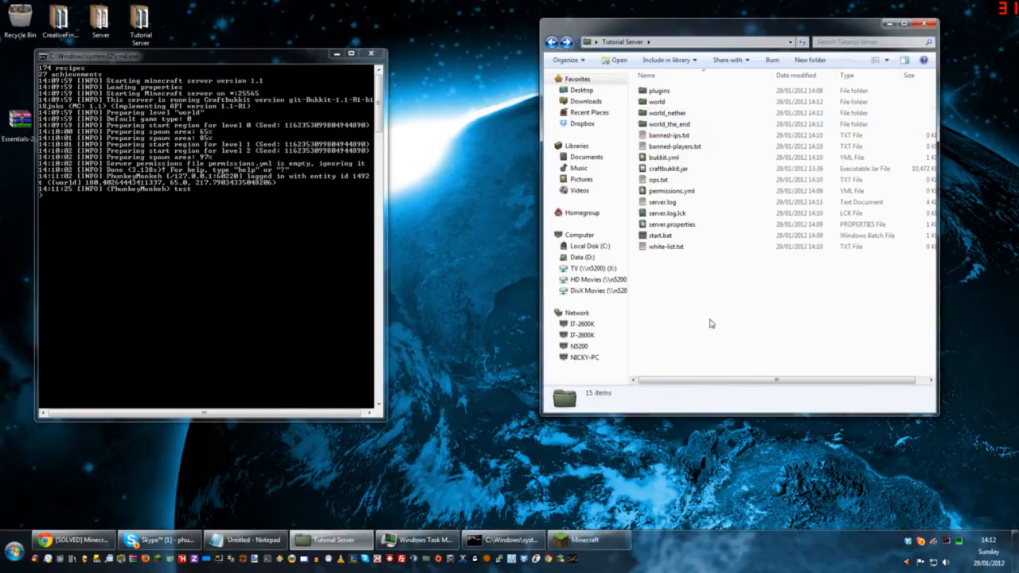
left_click(673, 137)
double_click(673, 137)
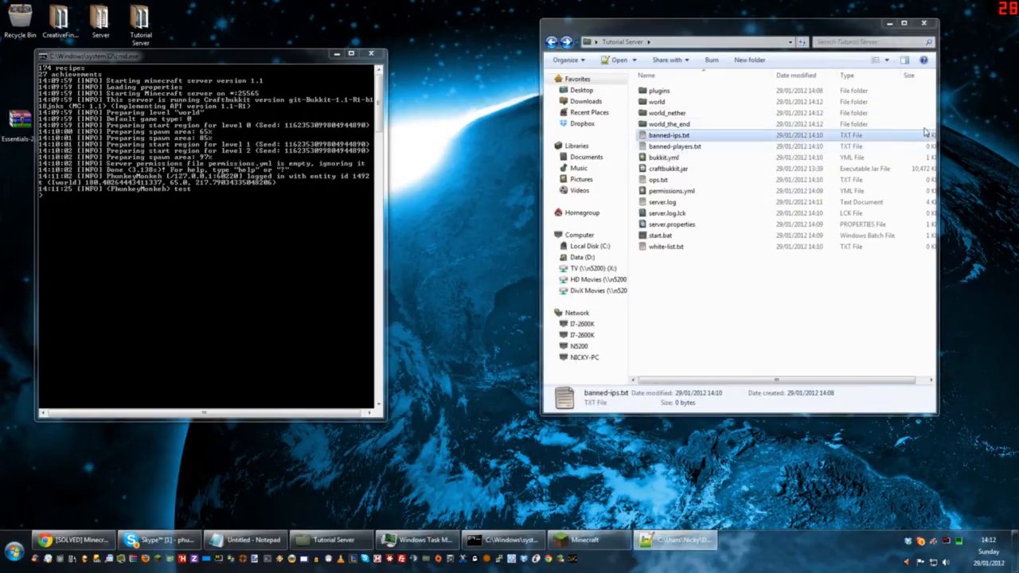
left_click_drag(1017, 55, 561, 132)
left_click(818, 134)
Step: Open banned-ips.txt and banned-players.txt in Notepad and place their windows apart so both can be viewed
right_click(664, 135)
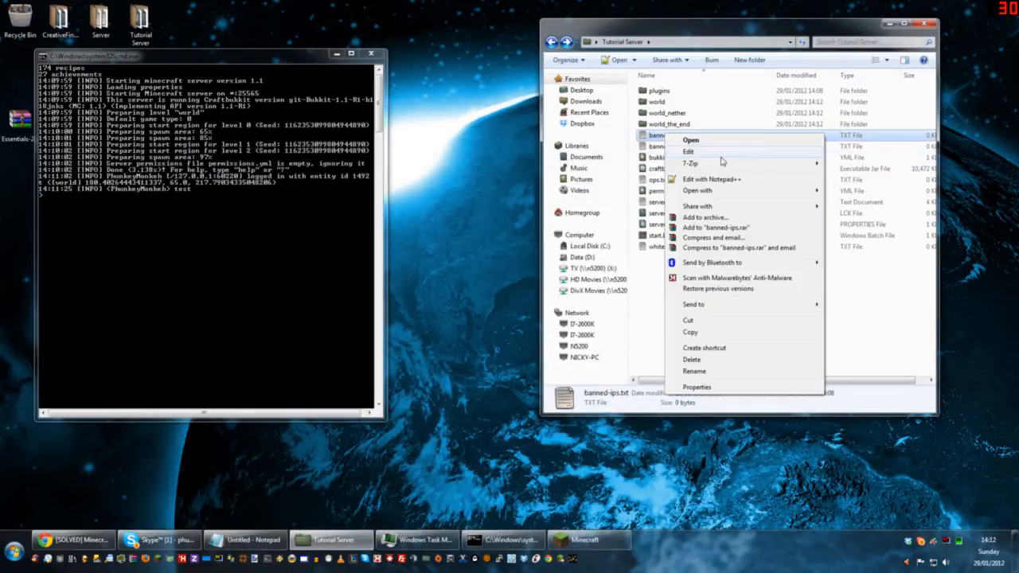
left_click(723, 158)
left_click_drag(573, 122, 615, 230)
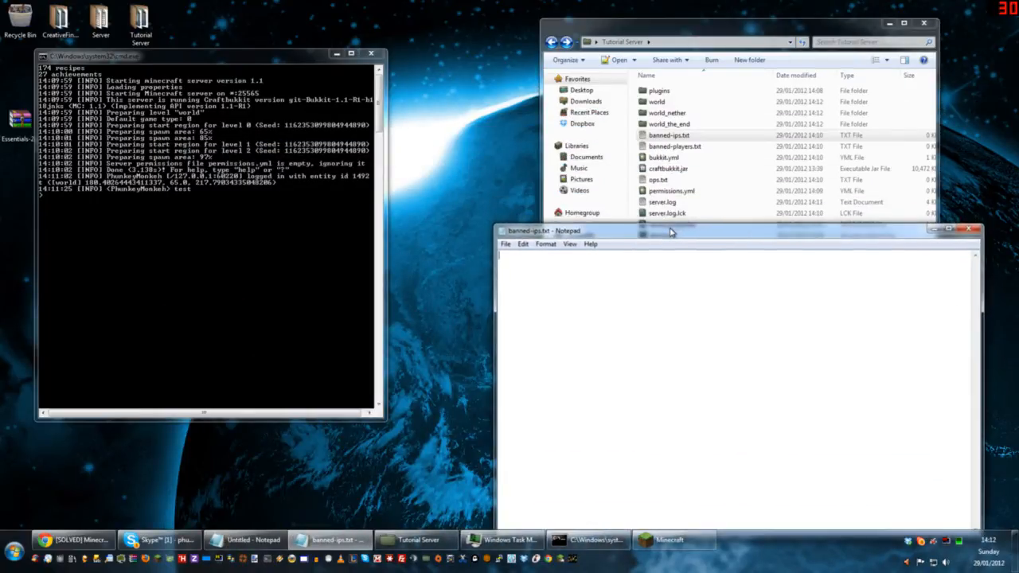
right_click(692, 148)
left_click(705, 166)
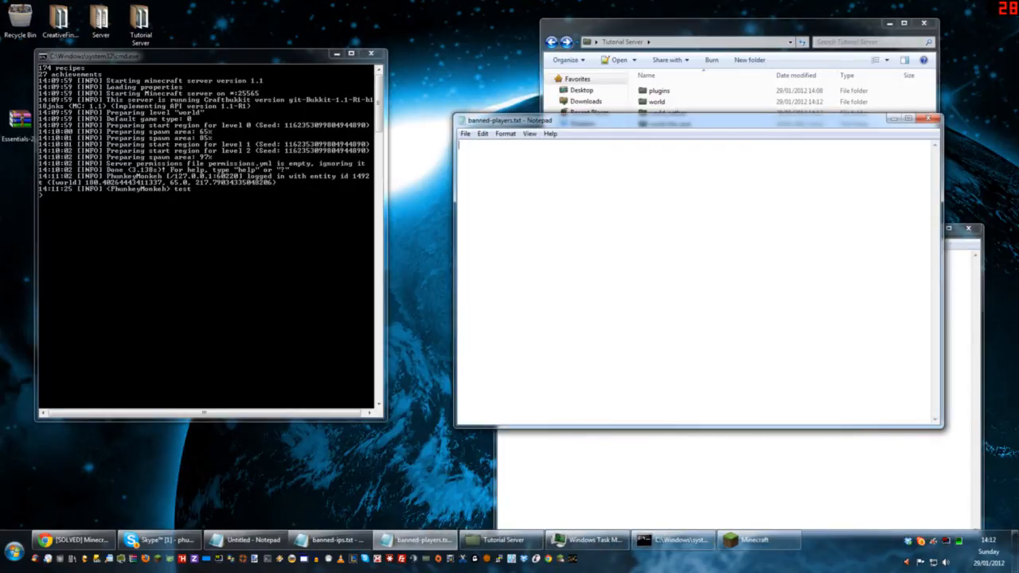
left_click_drag(595, 126, 255, 103)
left_click(557, 466)
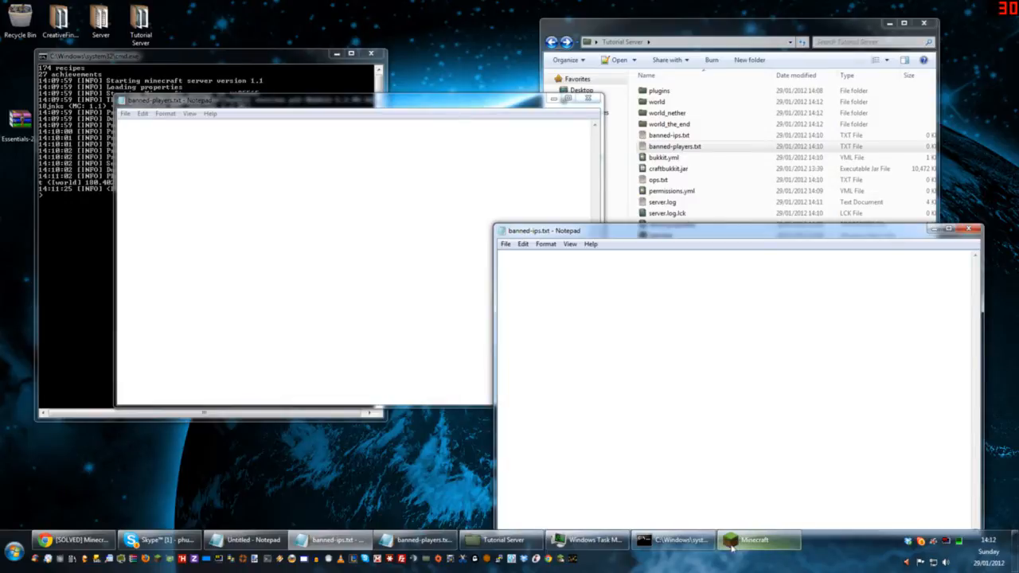
Step: Ban the joined player with the ban command in the server console, and return Minecraft to its title screen
left_click(79, 285)
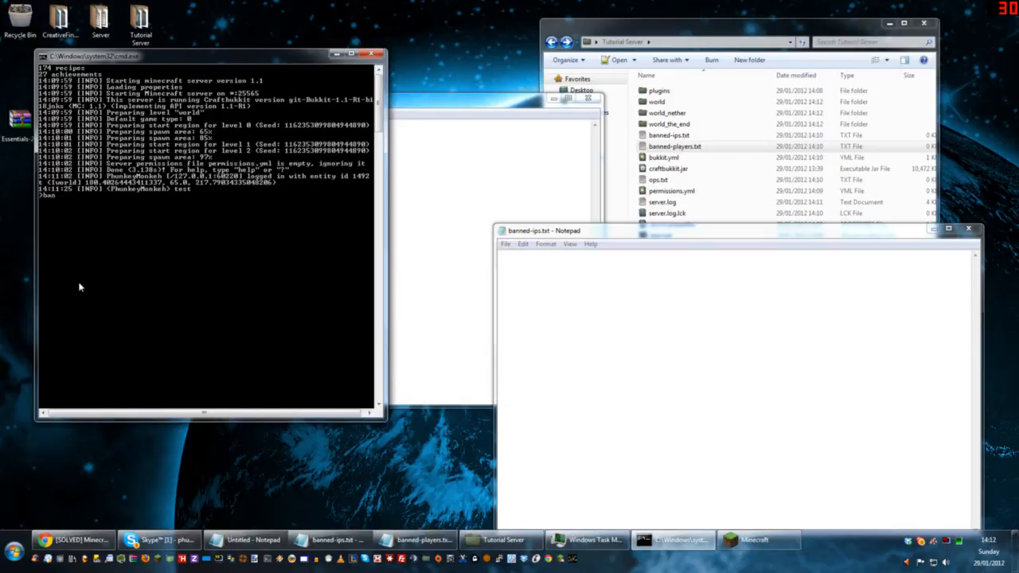
key("Return")
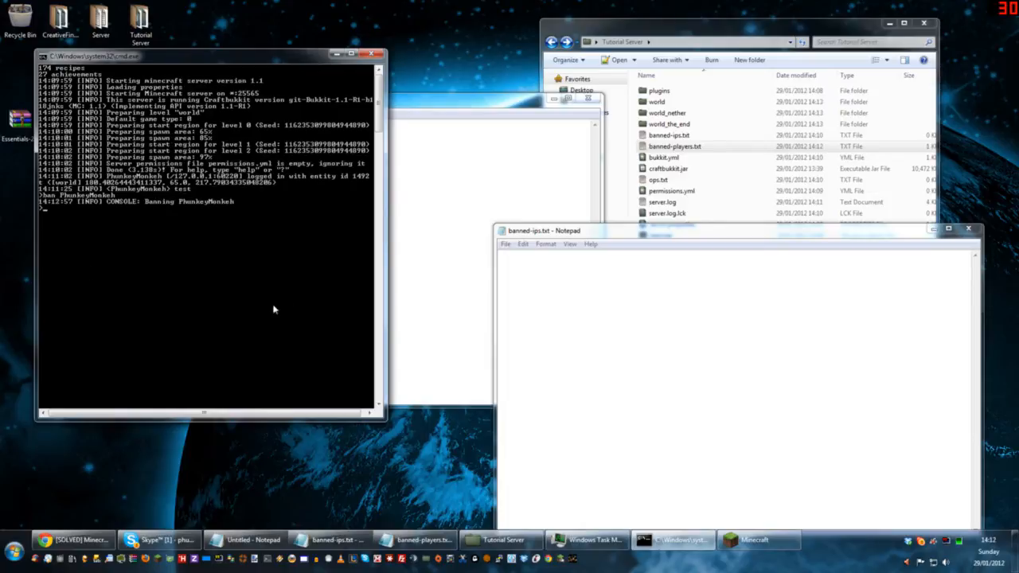
left_click(748, 540)
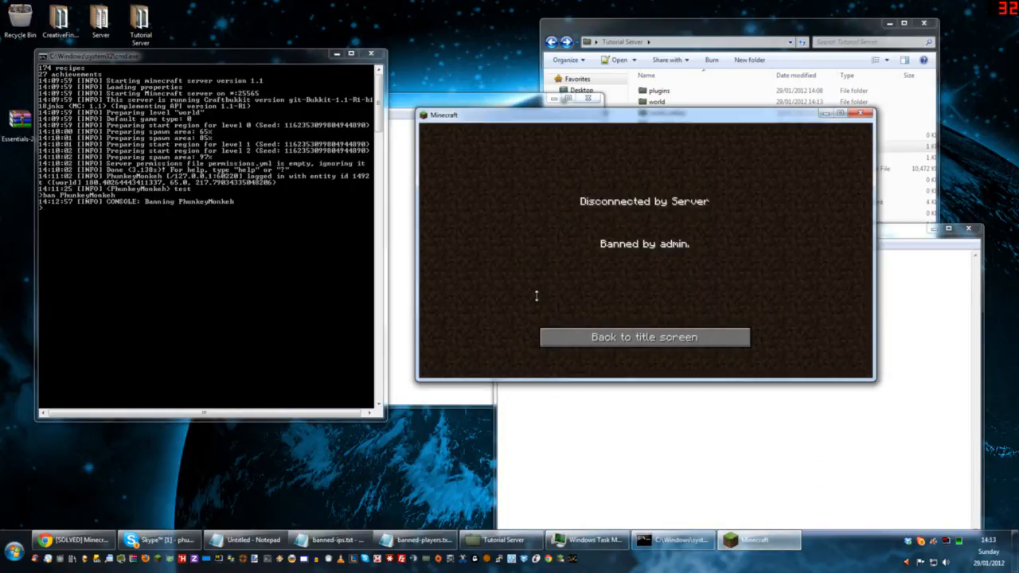
left_click(635, 337)
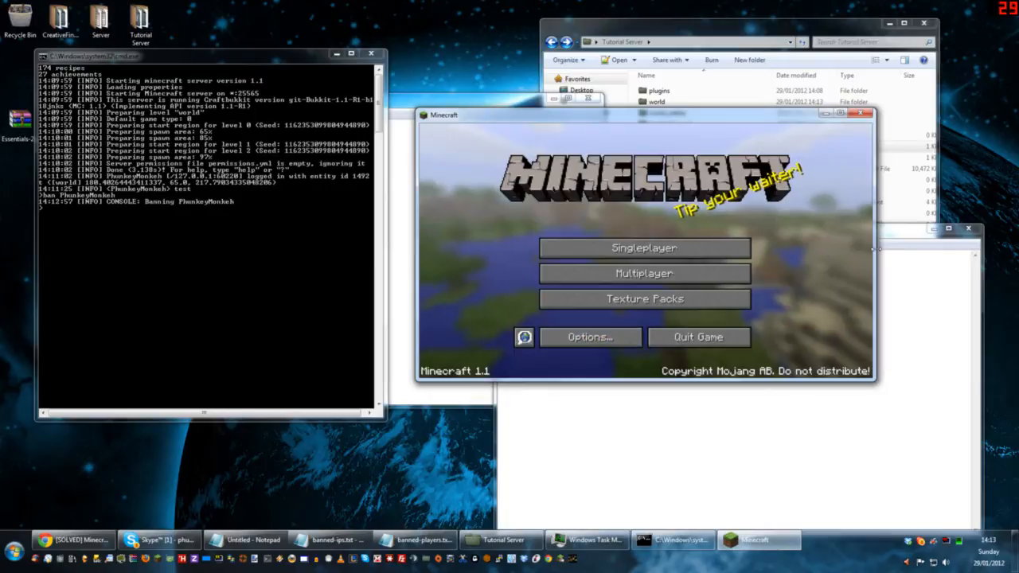
Step: Close both open ban list files and reopen banned-players.txt in Notepad to check its updated contents
left_click(967, 230)
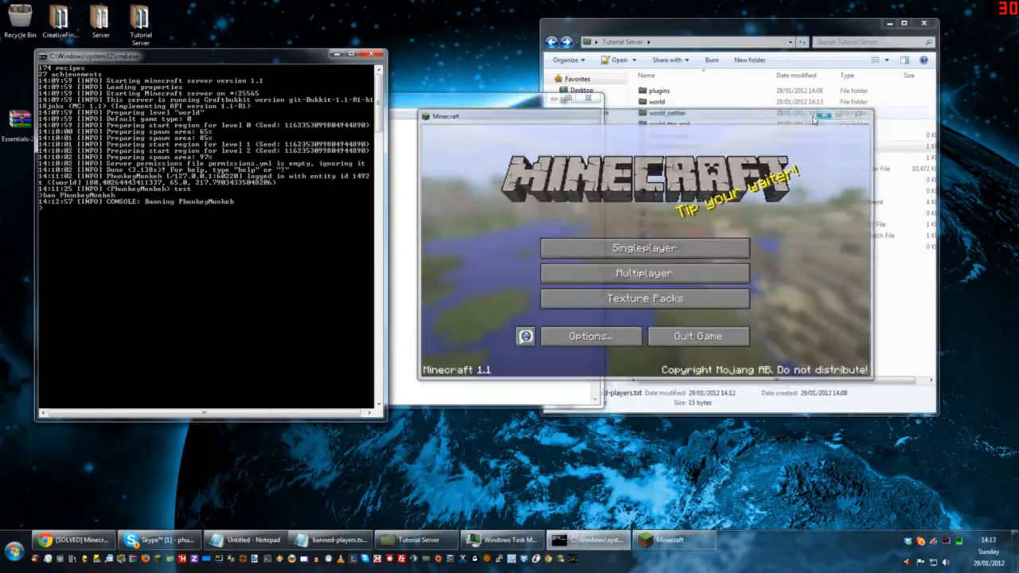
left_click(587, 98)
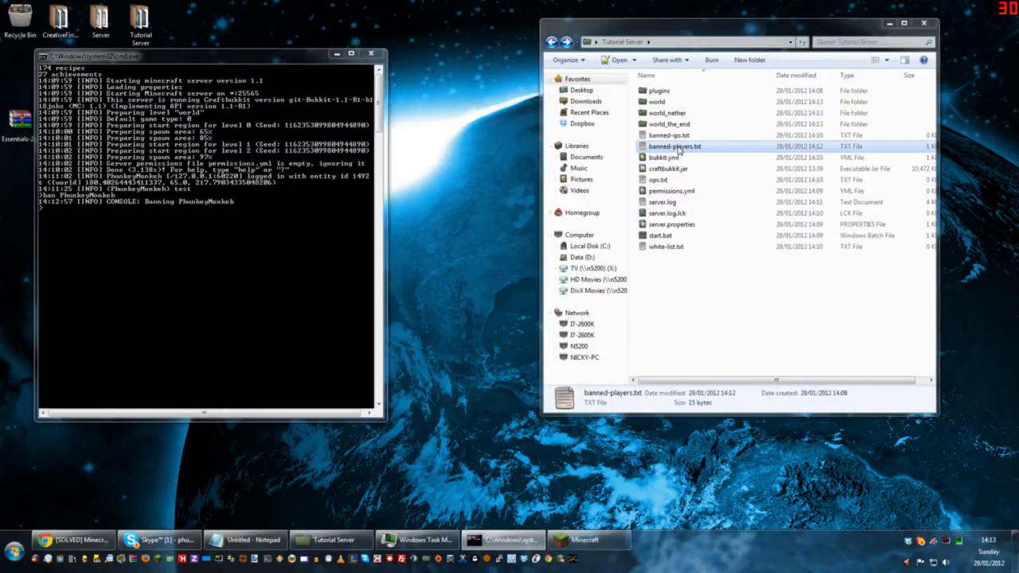
right_click(678, 150)
left_click(719, 164)
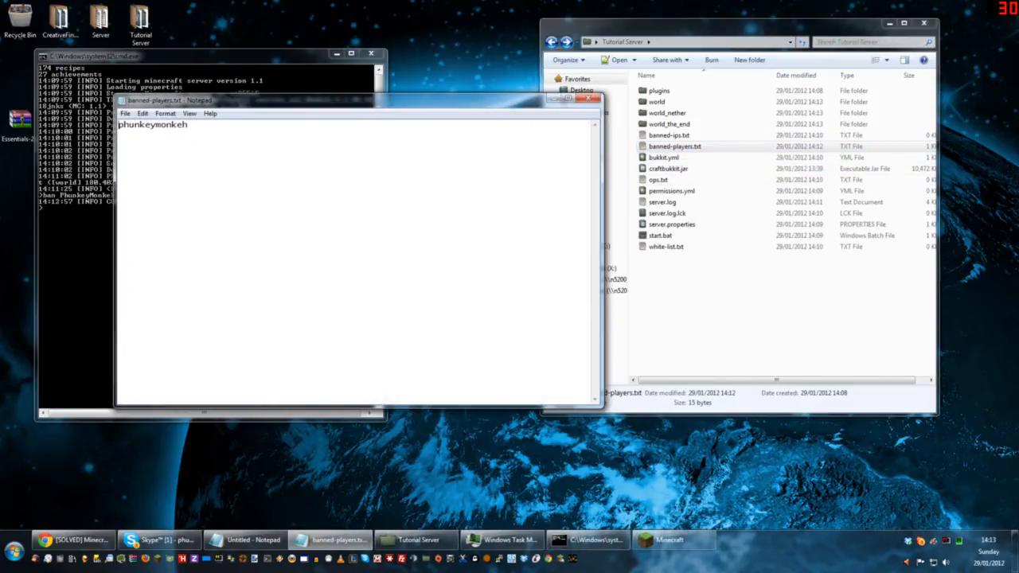
Step: Delete the player's entry from banned-players.txt, and save the emptied file while closing it
key("ctrl+a")
key("Delete")
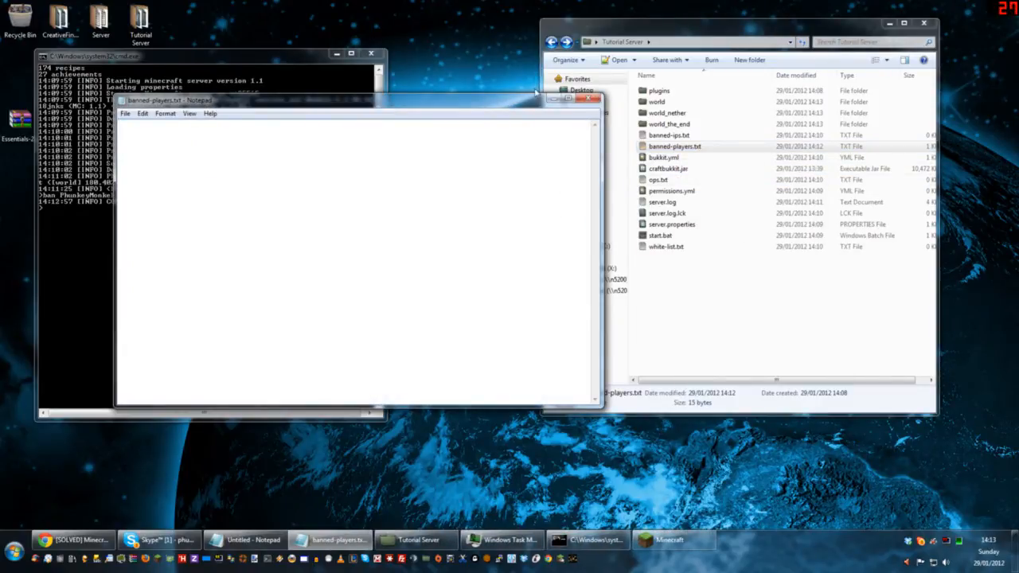
left_click(587, 98)
left_click(484, 281)
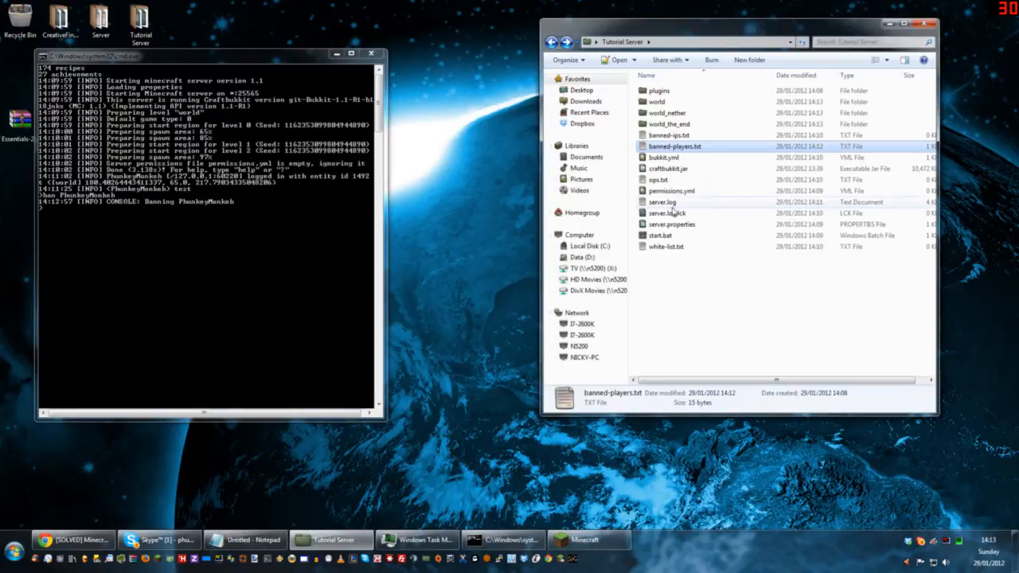
left_click(217, 222)
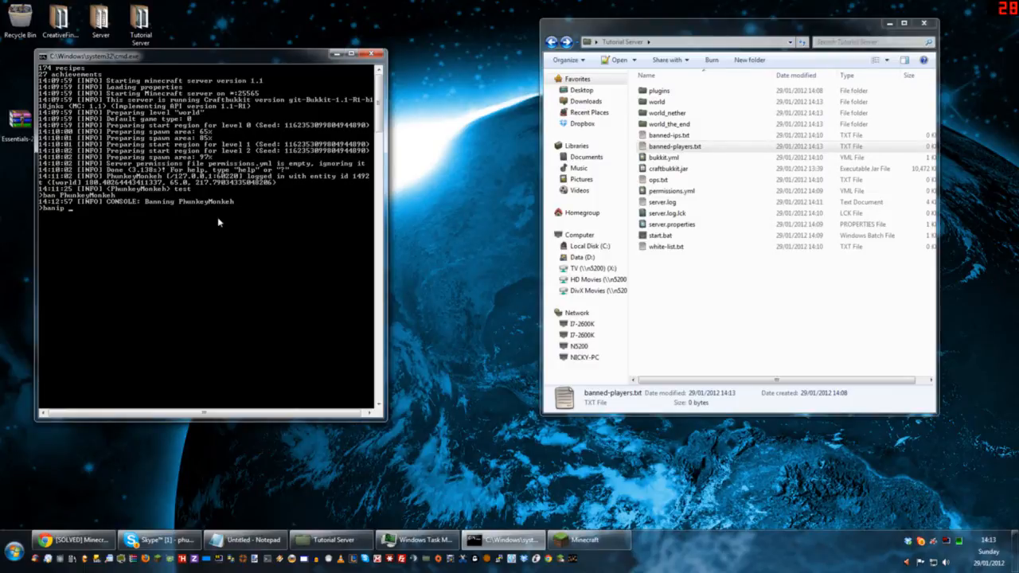
key("BackSpace")
key("BackSpace")
key("BackSpace")
left_click(669, 136)
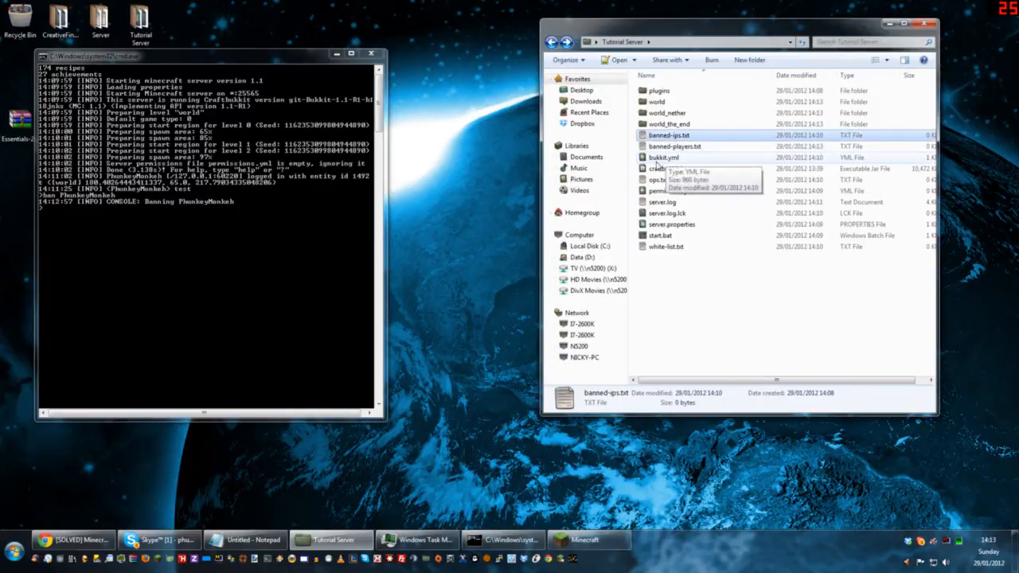
left_click(225, 276)
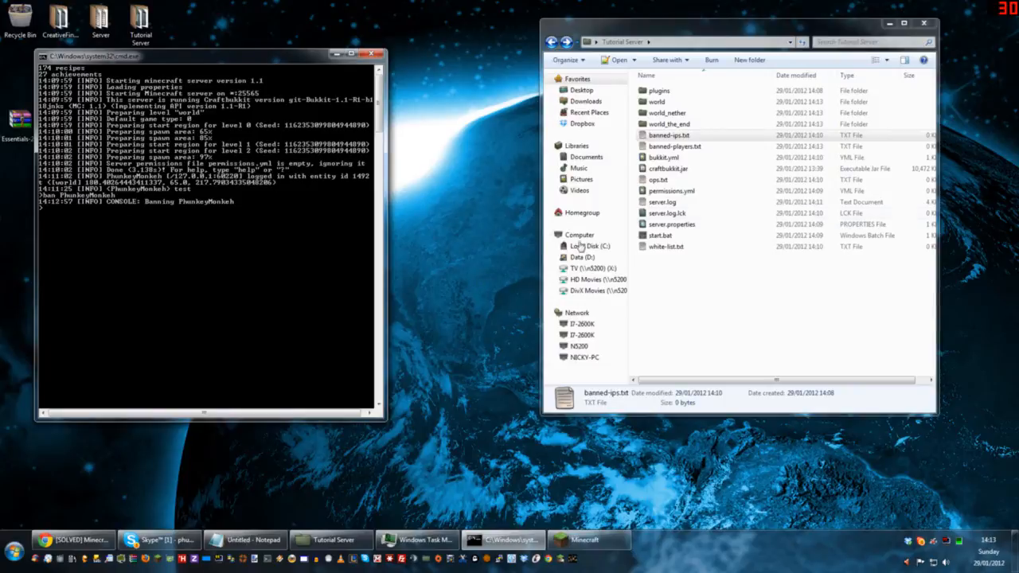
Step: Move the console window closer to the Tutorial Server folder, open bukkit.yml in Notepad++ and reposition the editor window
left_click(643, 160)
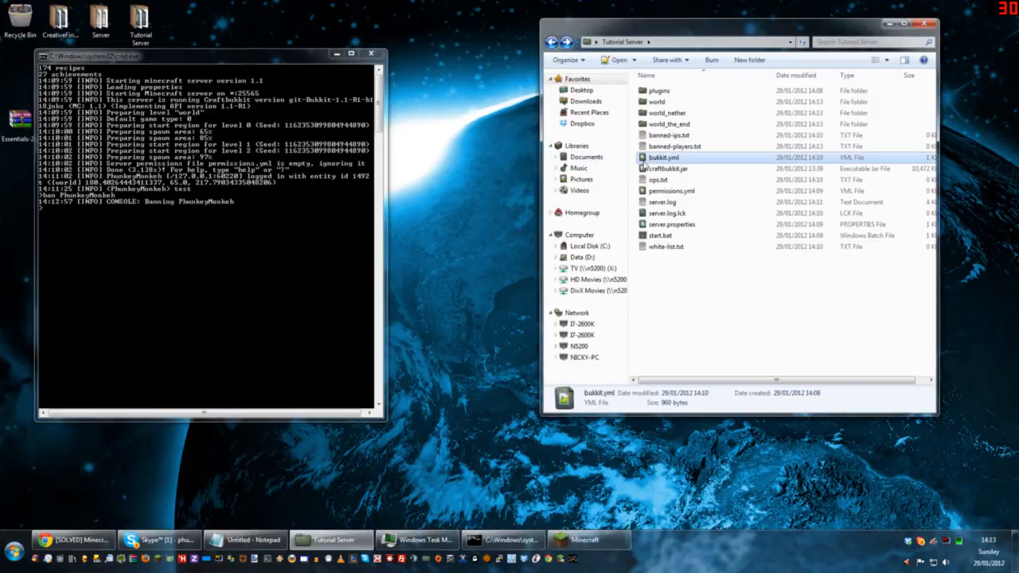
left_click_drag(266, 62, 354, 41)
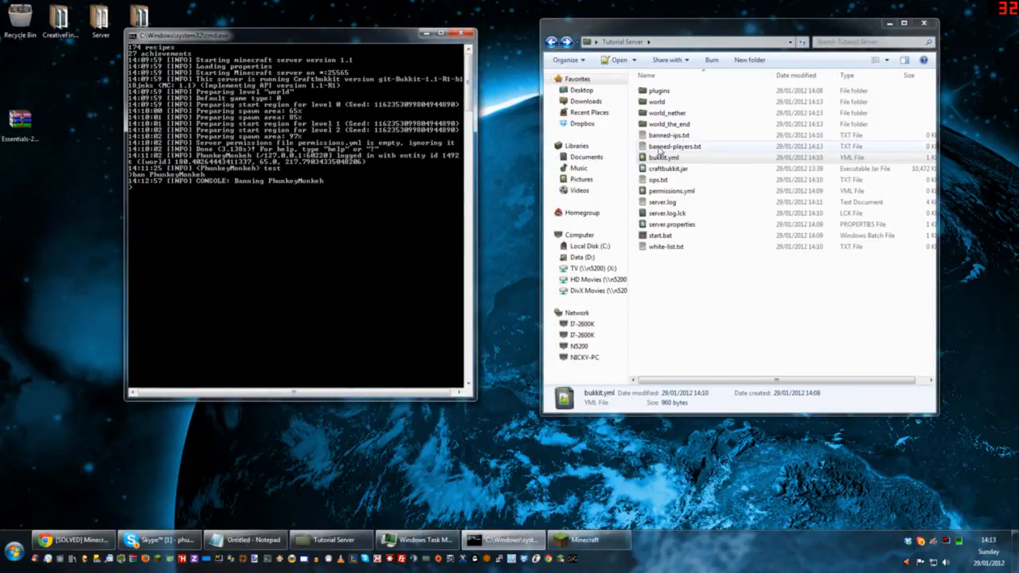
right_click(673, 156)
key("m")
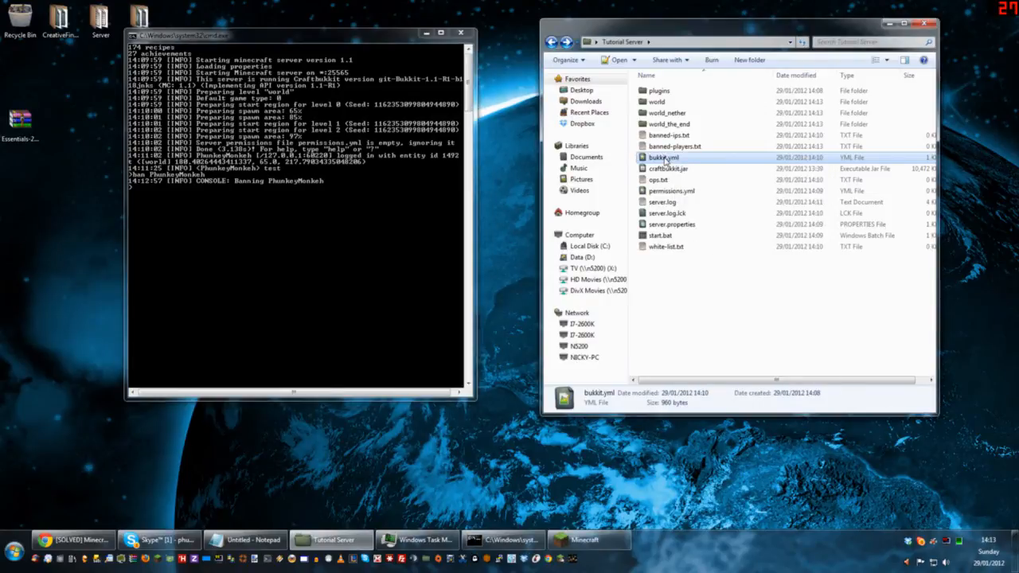
key("Escape")
right_click(665, 157)
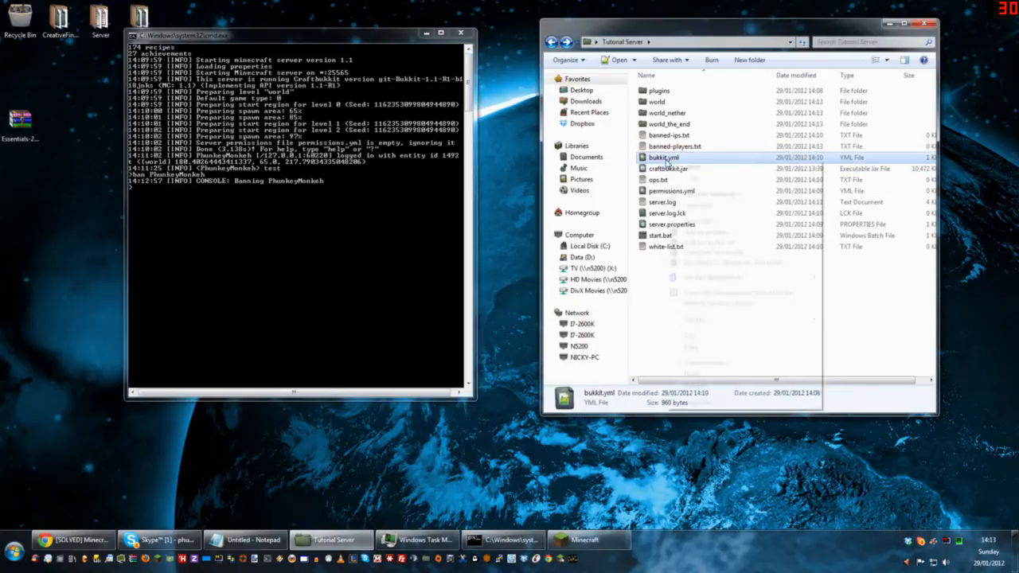
mouse_move(719, 204)
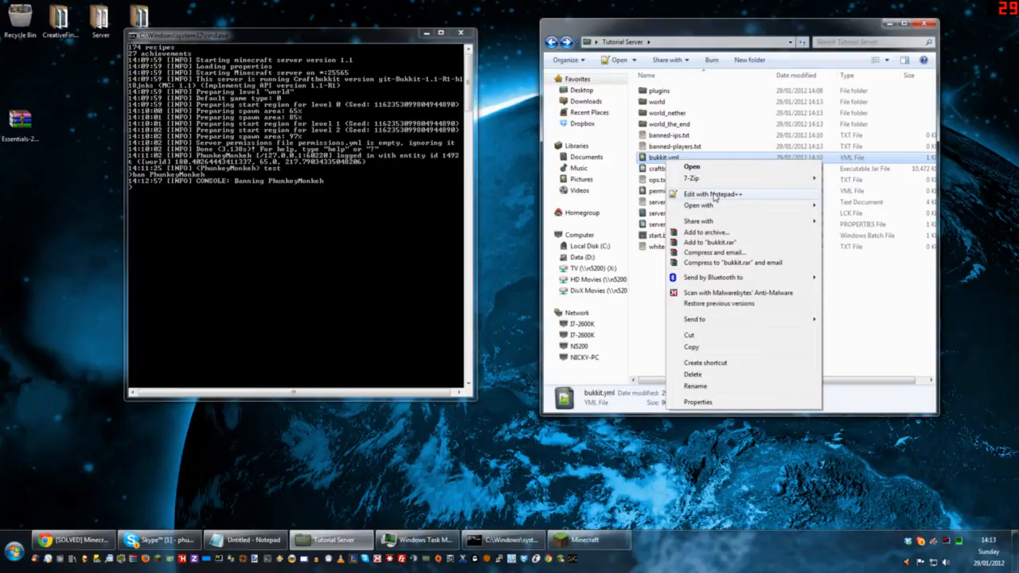
left_click(714, 195)
left_click_drag(495, 141, 606, 80)
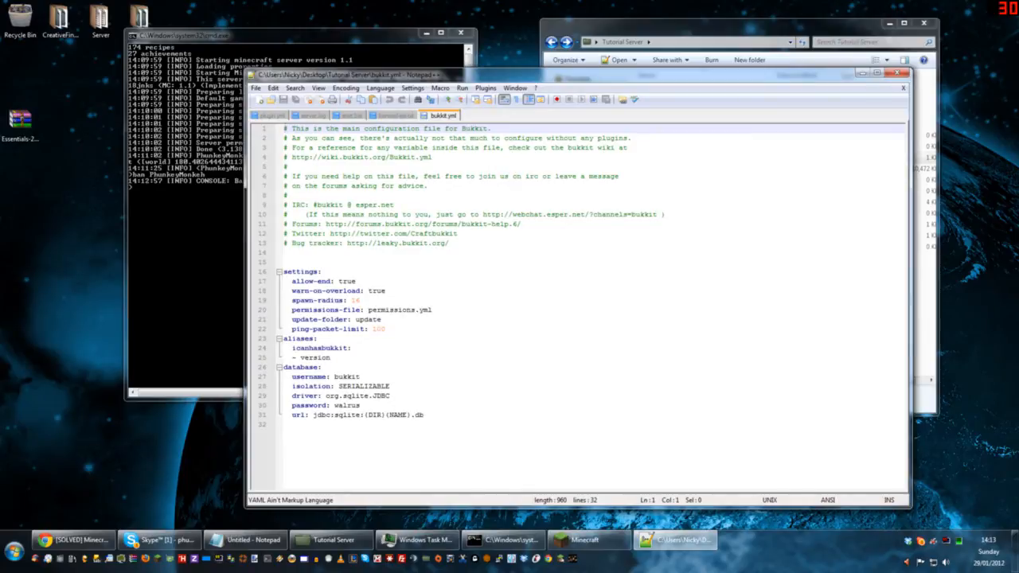
Step: Examine the settings, aliases and database sections of bukkit.yml
left_click_drag(281, 271, 385, 329)
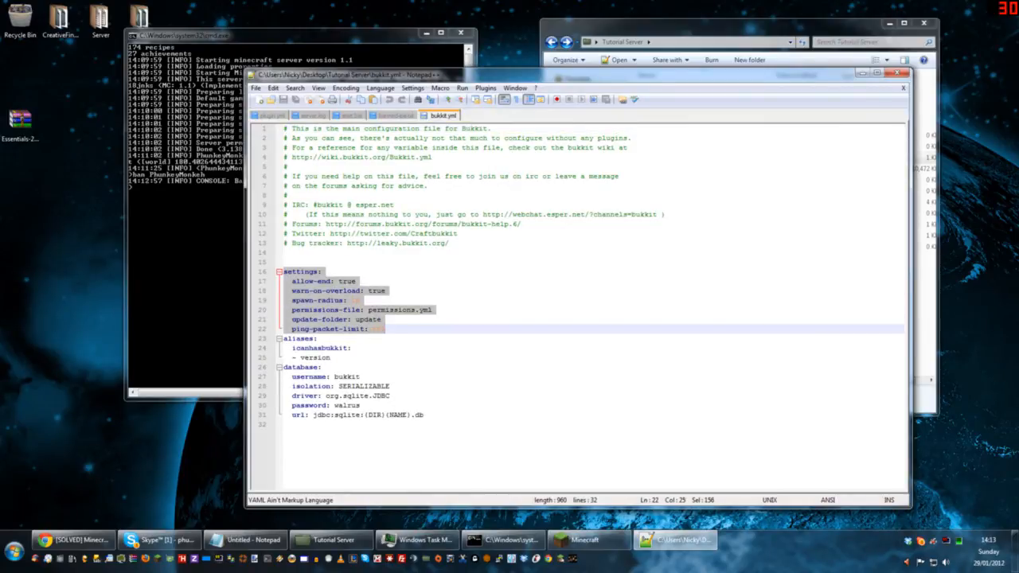
left_click_drag(283, 338, 423, 415)
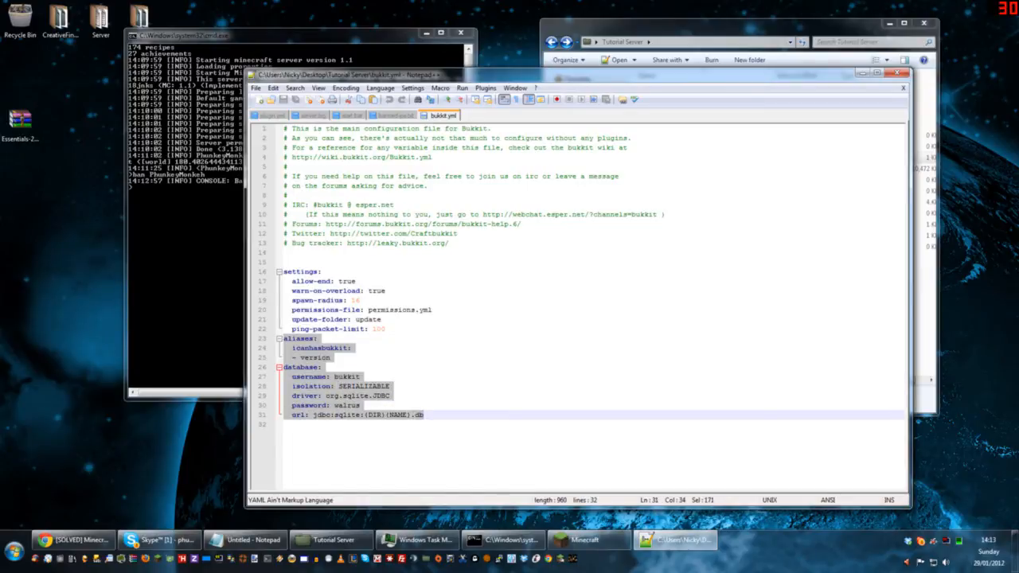
left_click(386, 328)
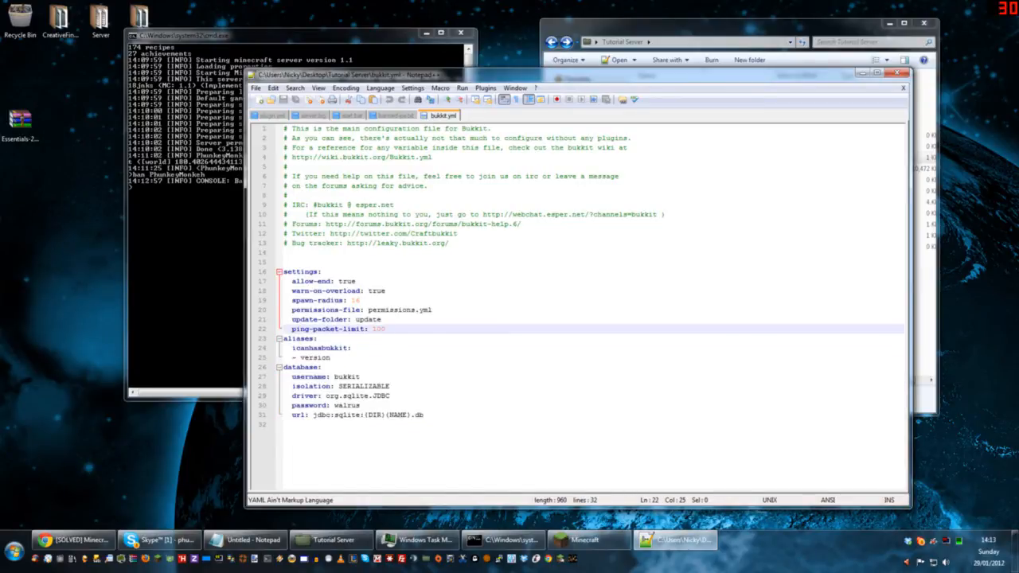
Step: Set allow-end to false in the settings section of bukkit.yml
left_click_drag(281, 271, 385, 328)
double_click(347, 281)
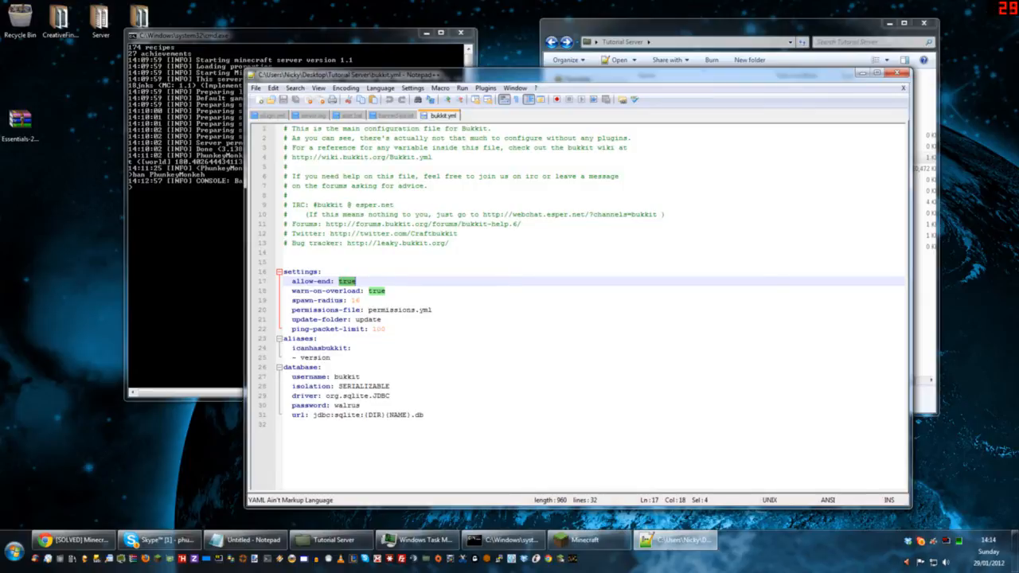
type("fals")
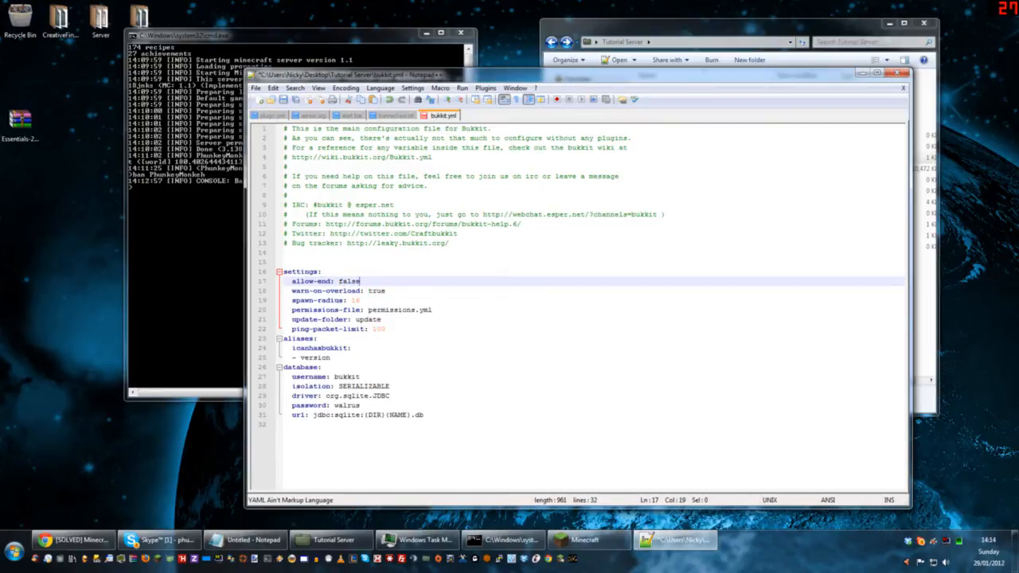
Step: Highlight the warn-on-overload line and the spawn-radius value in the bukkit.yml settings
double_click(376, 292)
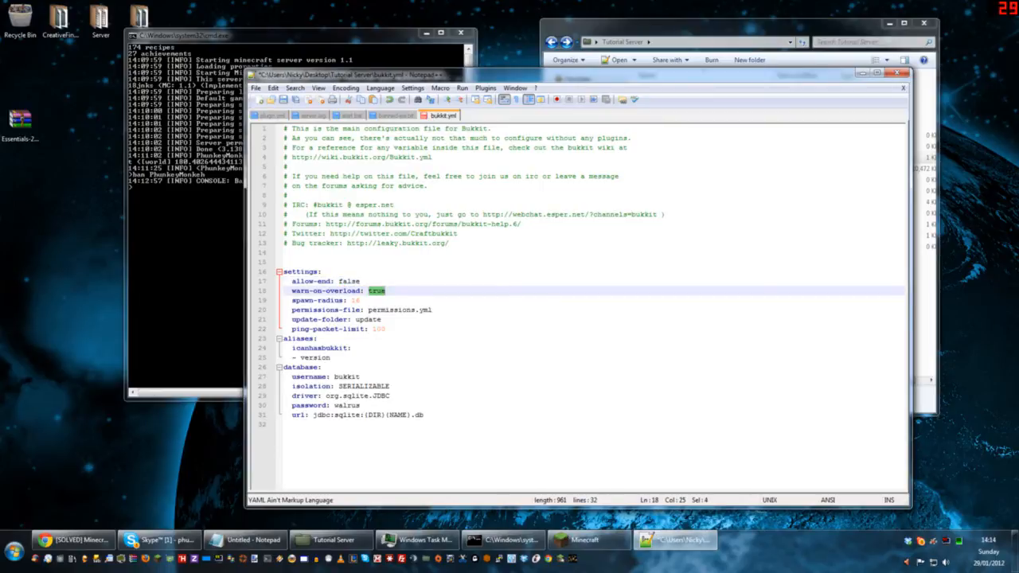
left_click_drag(291, 291, 386, 292)
key("Down")
key("shift+Left")
key("shift+Left")
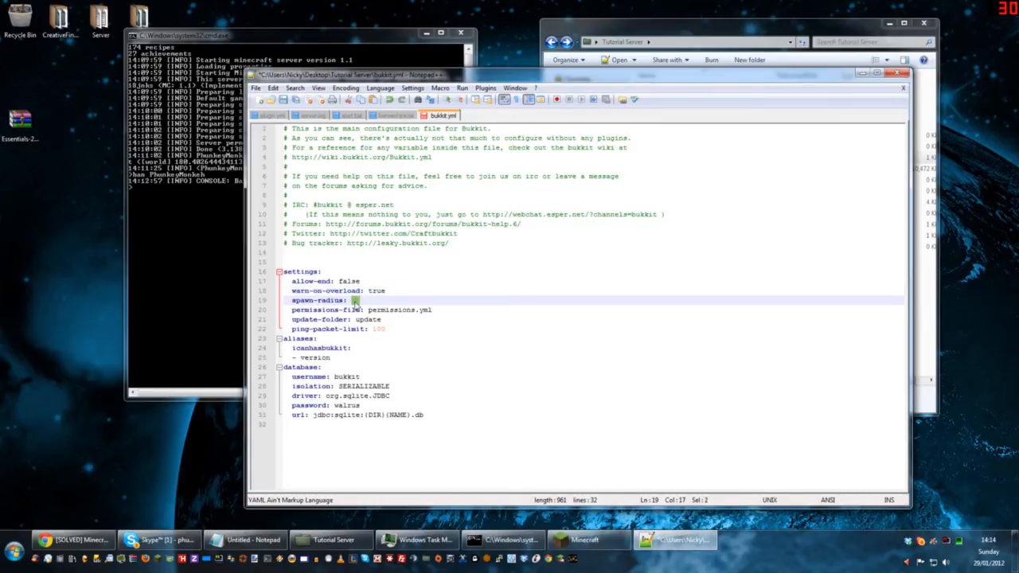
Step: Return the Minecraft client to its title screen and close the game
left_click(585, 539)
left_click(632, 277)
left_click(740, 359)
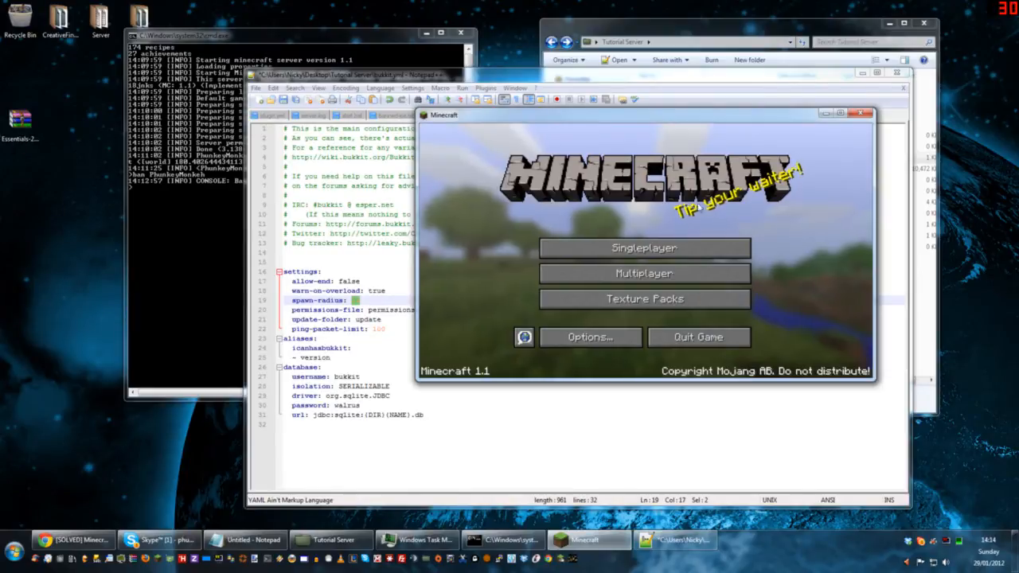
left_click(862, 114)
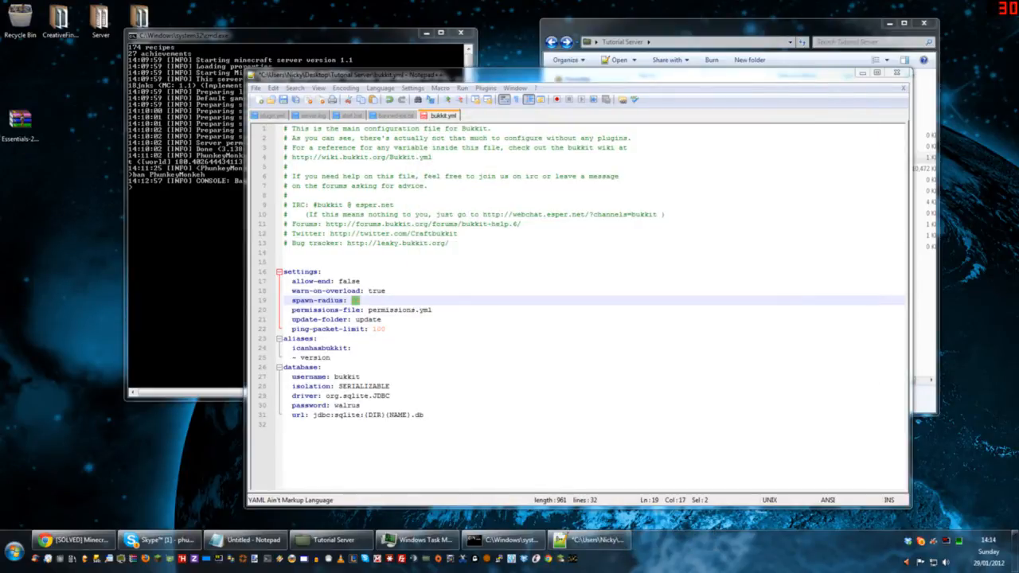
Step: Review the spawn-radius value and highlight the permissions-file line in the bukkit.yml settings
left_click(361, 300)
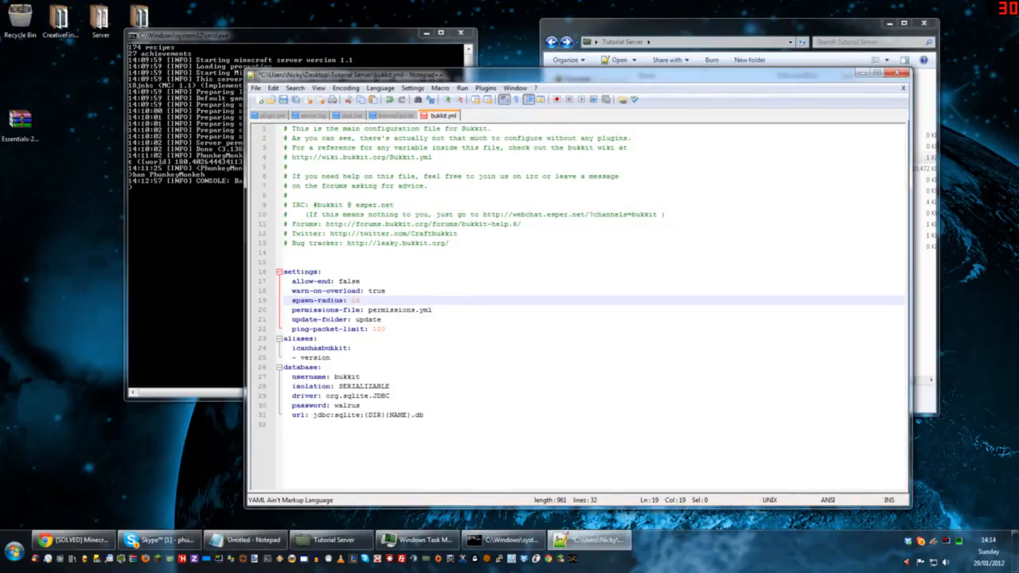
key("shift+Right")
key("shift+Right")
key("Down")
key("Home")
key("shift+Right")
key("shift+Right")
key("shift+Right")
key("shift+Right")
key("shift+Right")
key("shift+Right")
key("shift+Right")
key("shift+Right")
key("shift+Right")
key("shift+Right")
key("shift+Right")
key("shift+Right")
key("shift+Right")
key("shift+Right")
key("shift+Right")
key("shift+Right")
key("shift+Right")
key("shift+Right")
key("shift+Right")
key("shift+Right")
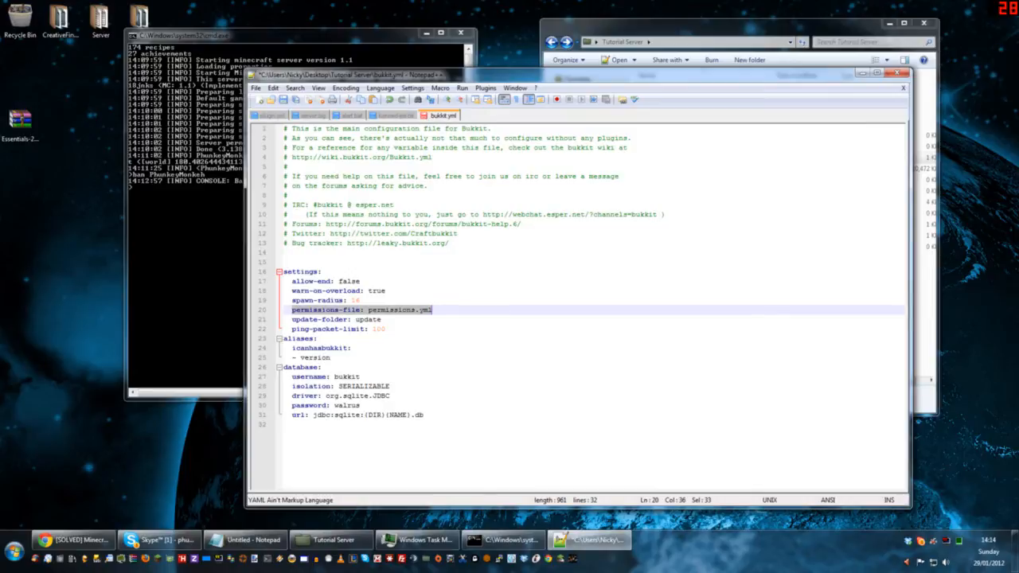
key("Left")
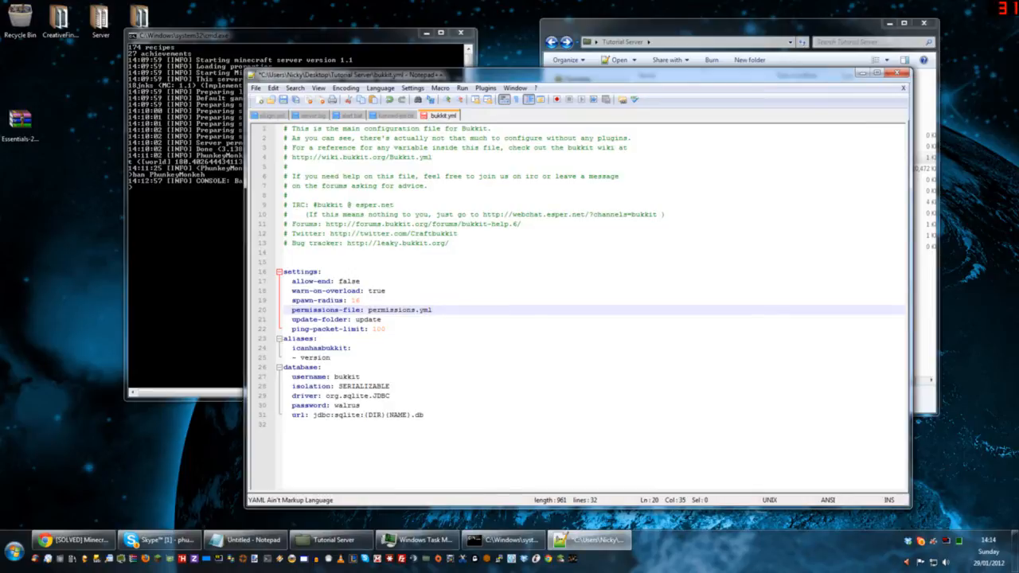
Step: Highlight the whole settings section of bukkit.yml, its allow-end value, and the lines from allow-end to spawn-radius
left_click_drag(292, 319, 284, 281)
left_click(358, 336)
left_click(385, 329)
left_click_drag(385, 329, 287, 262)
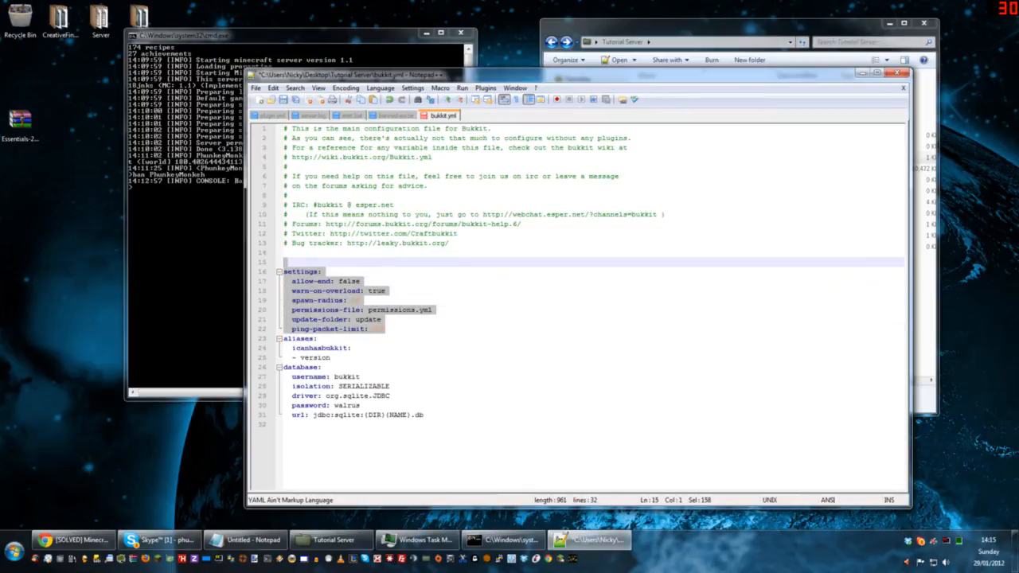
left_click(360, 281)
double_click(351, 281)
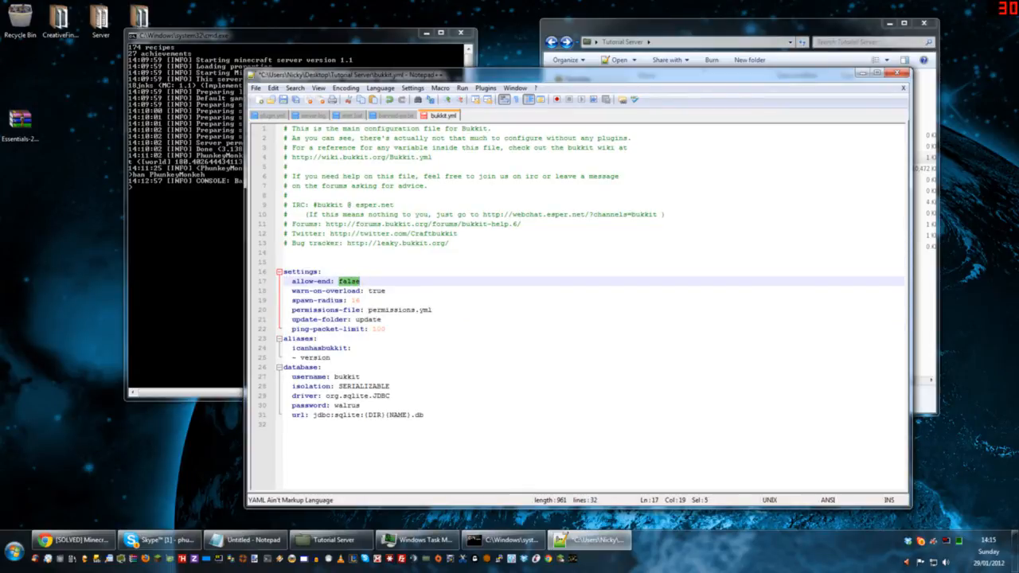
left_click_drag(361, 300, 278, 282)
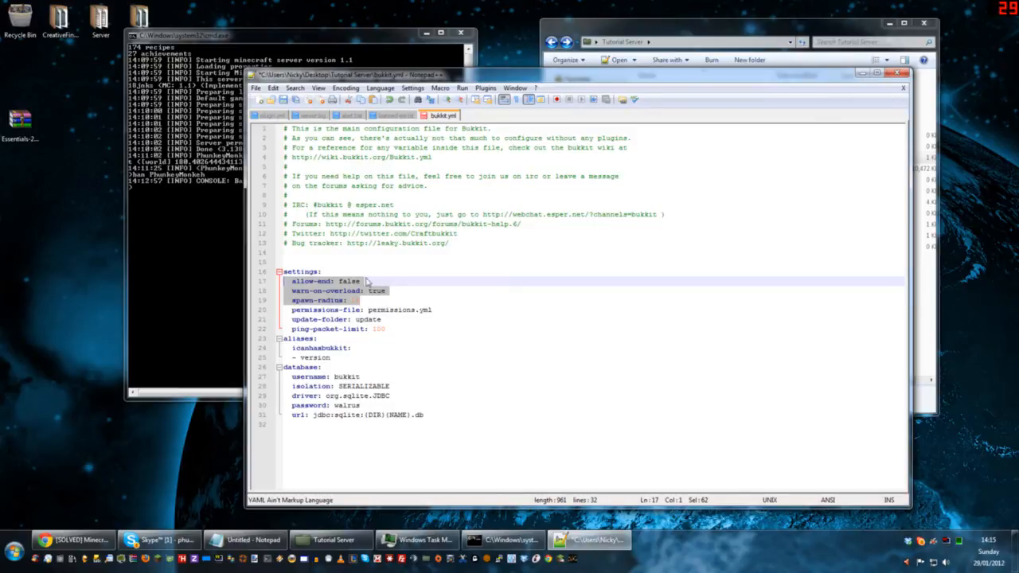
Step: Save the changes to bukkit.yml and close the editor
left_click(283, 101)
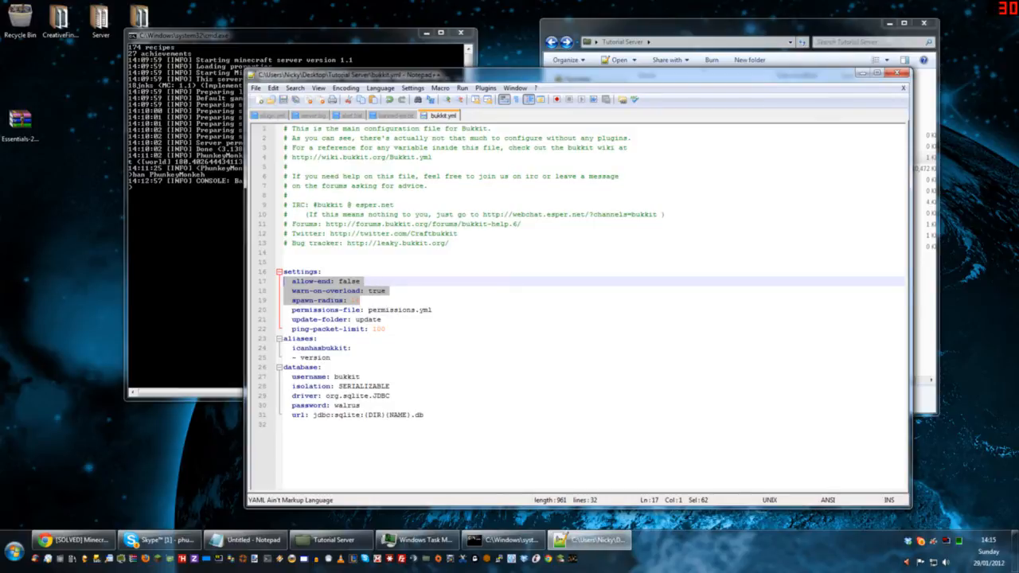
left_click(897, 73)
Step: Open ops.txt from the Tutorial Server folder and shrink the editor window so the server console is uncovered
left_click(688, 175)
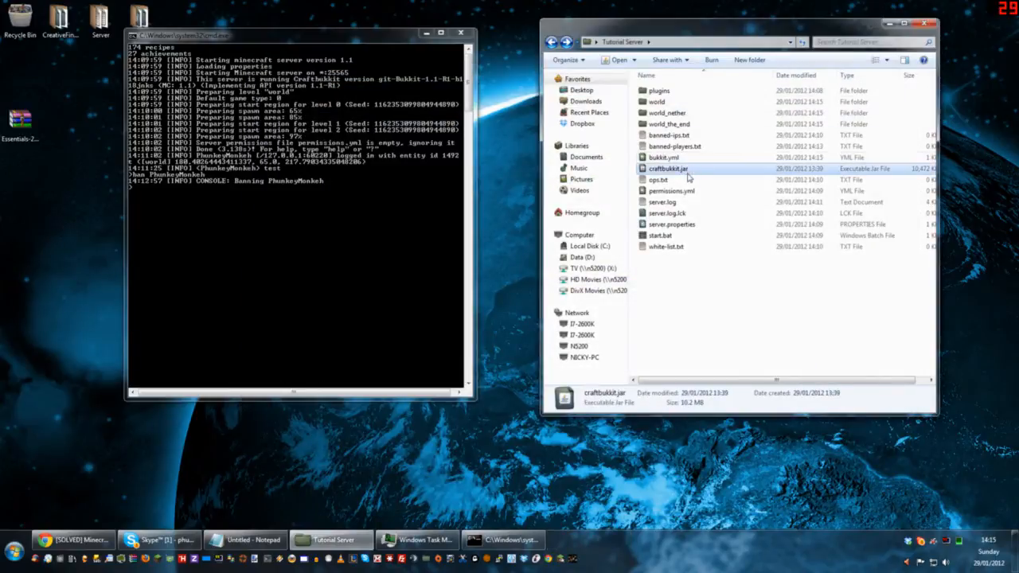
double_click(666, 181)
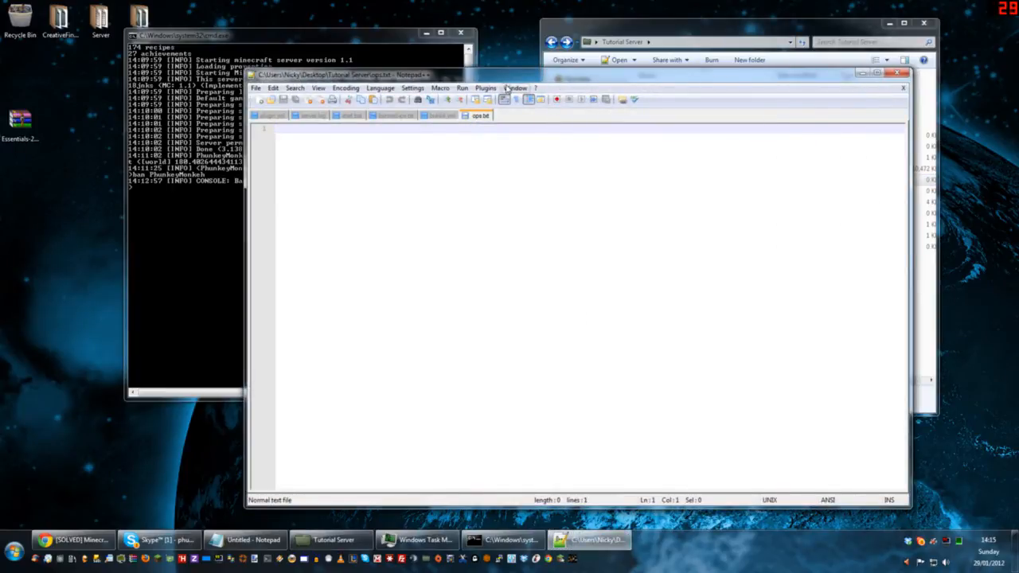
left_click_drag(244, 70, 537, 58)
Step: Give the player operator status by running the op command with their username in the server console
left_click(210, 247)
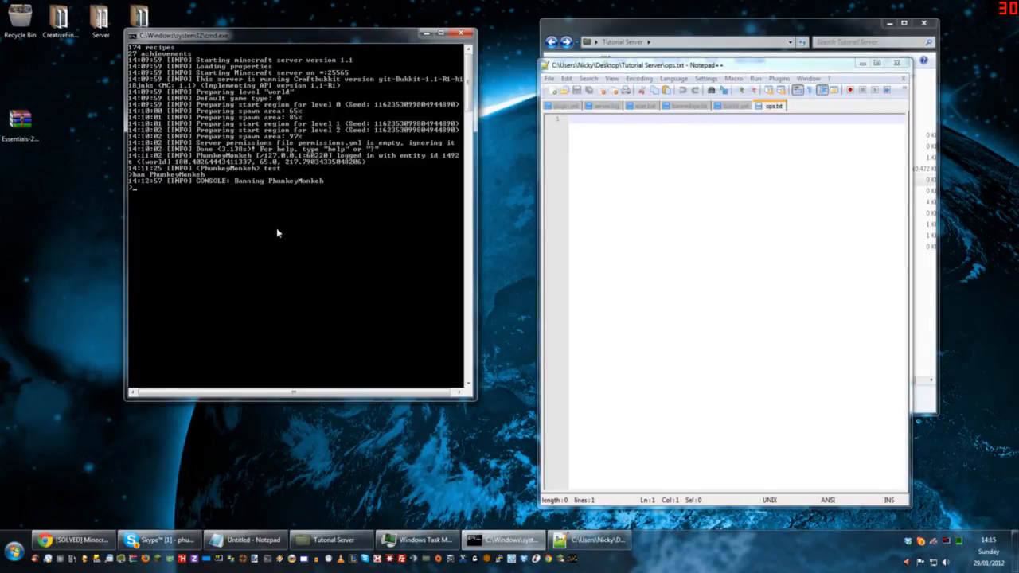
type("op PhunkeyMonkeh")
key("Return")
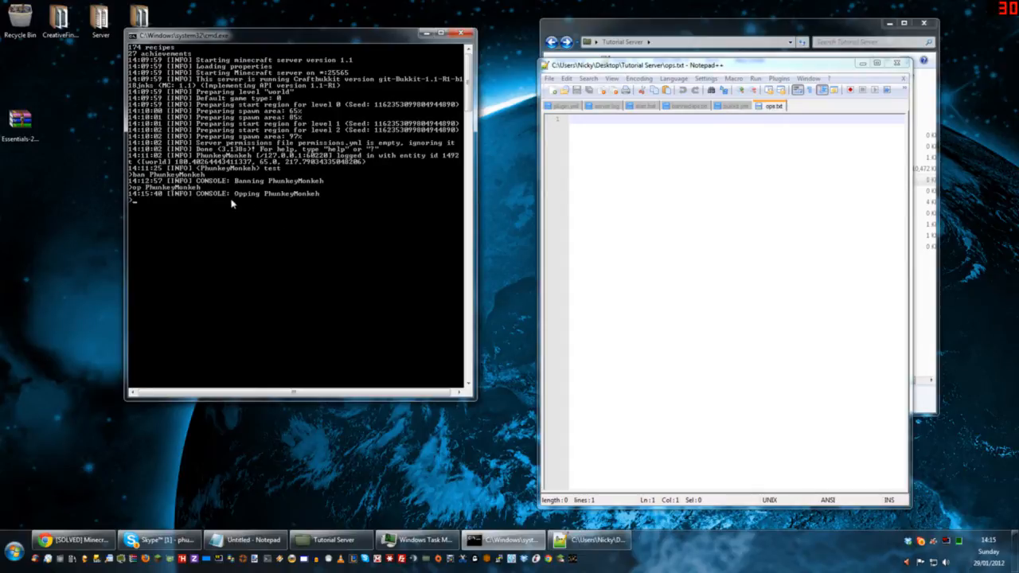
Step: Reload the modified ops.txt, open it in Notepad beside the console to check the operator entry, and close it
left_click(726, 226)
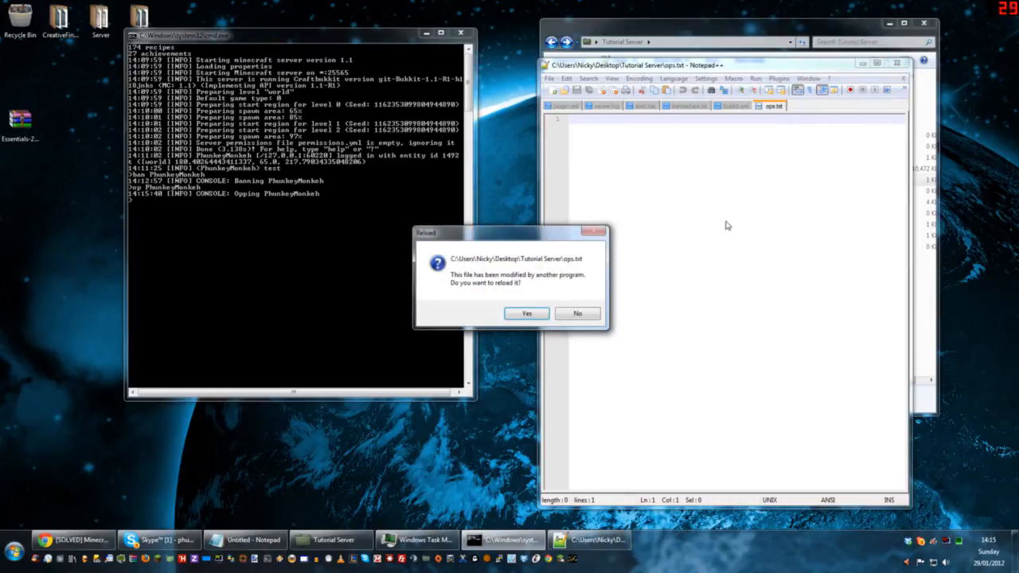
left_click(534, 316)
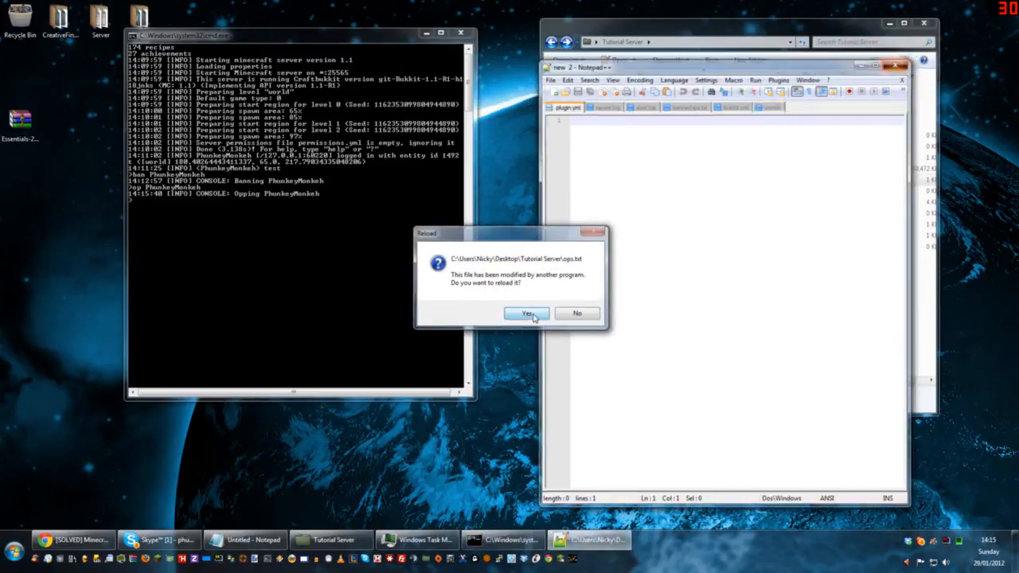
right_click(663, 180)
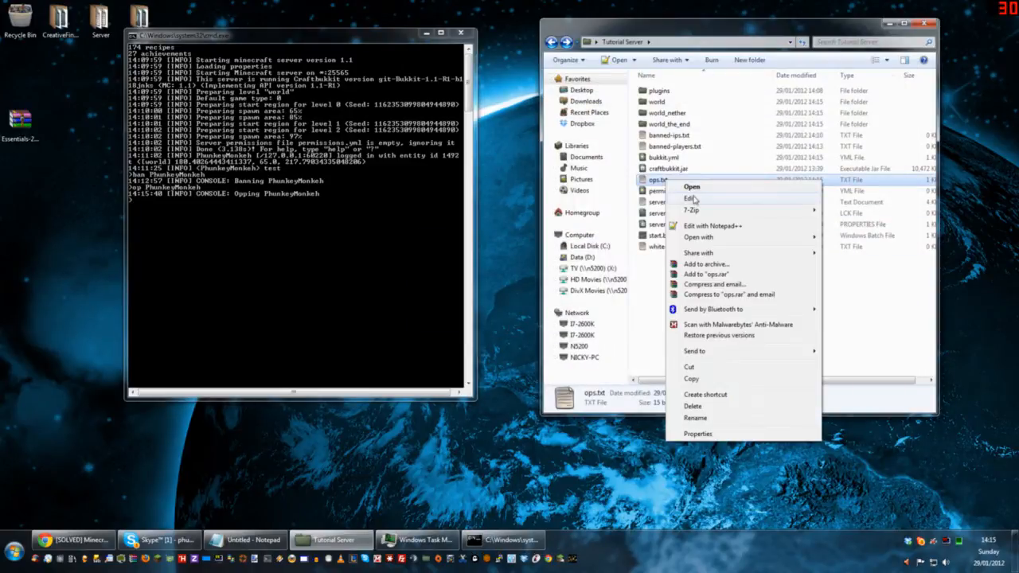
left_click(665, 203)
left_click_drag(328, 105, 719, 150)
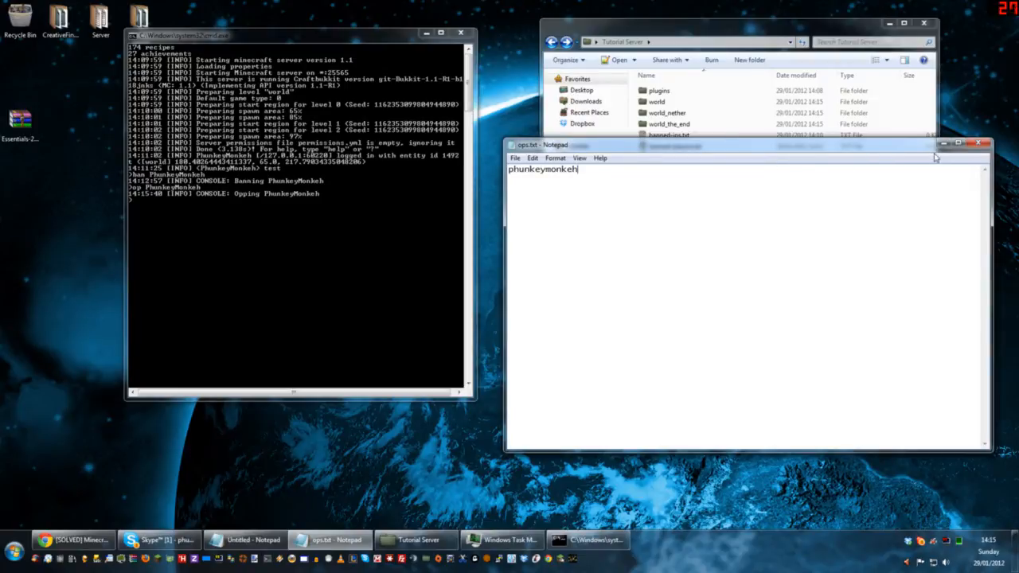
left_click(978, 149)
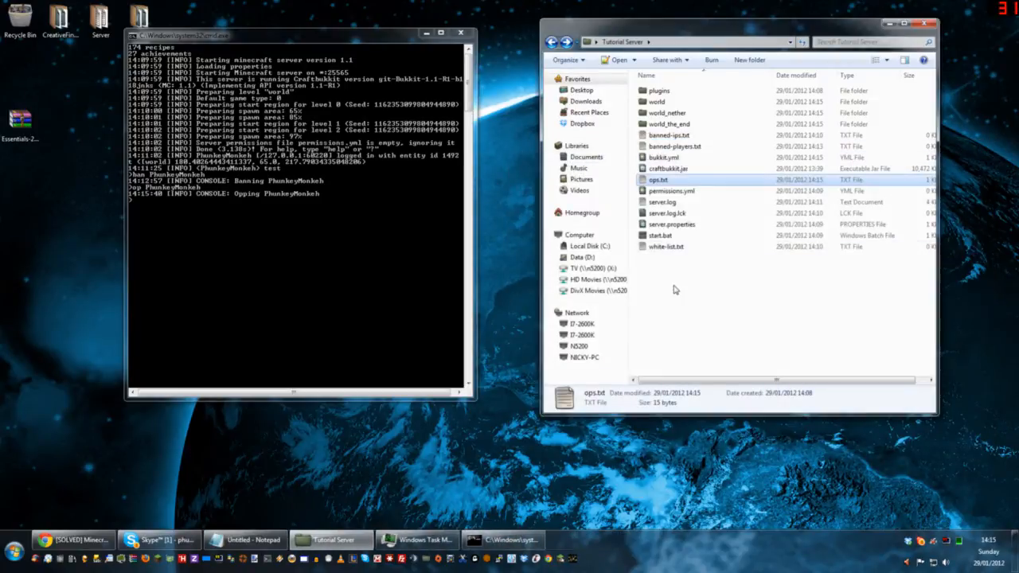
Step: Open permissions.yml in Notepad++ to view its contents and close the editor
left_click(696, 194)
right_click(694, 193)
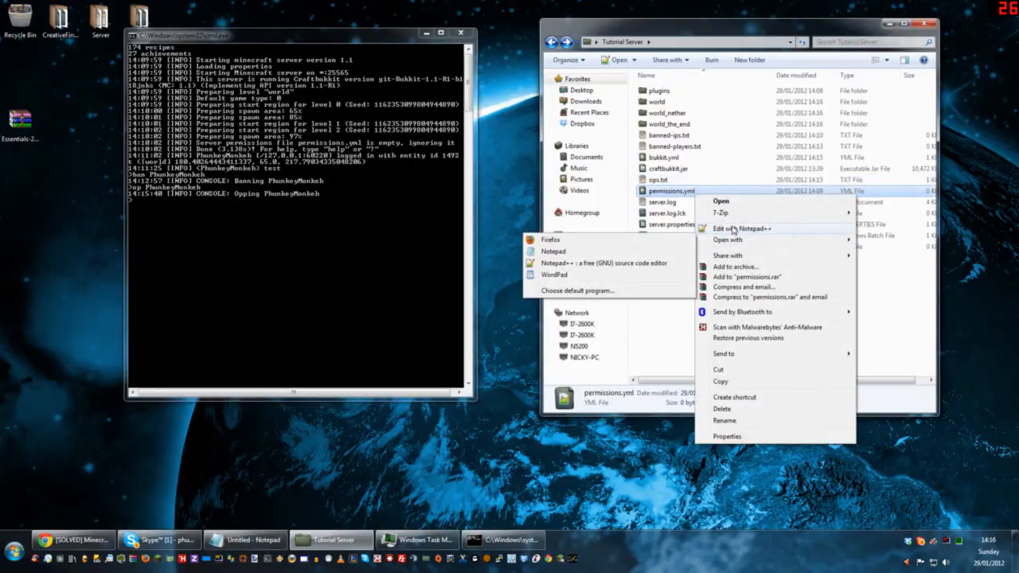
left_click(733, 229)
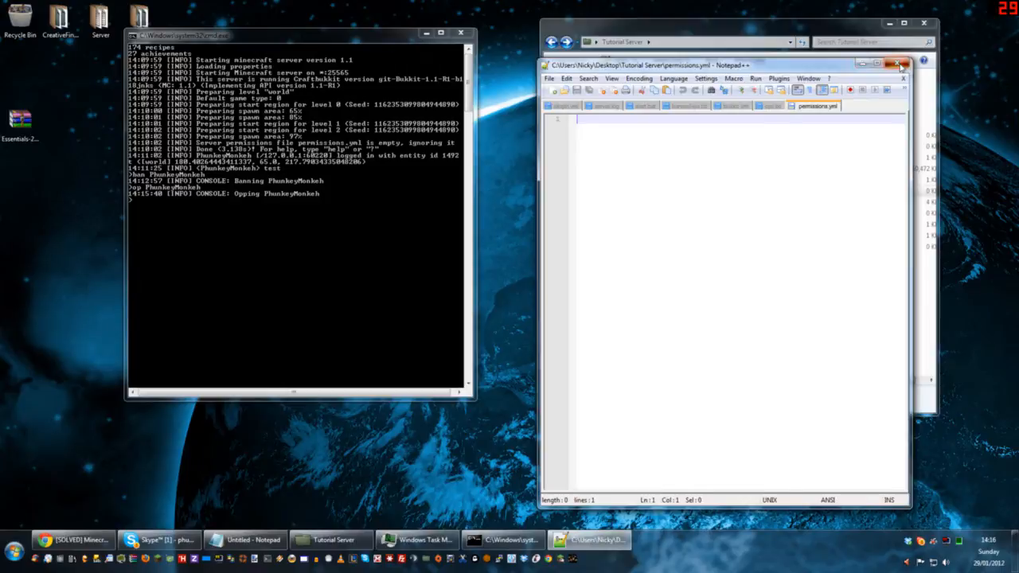
left_click(866, 65)
Step: Open server.log in Notepad++ and maximize the editor window
left_click(667, 204)
right_click(669, 205)
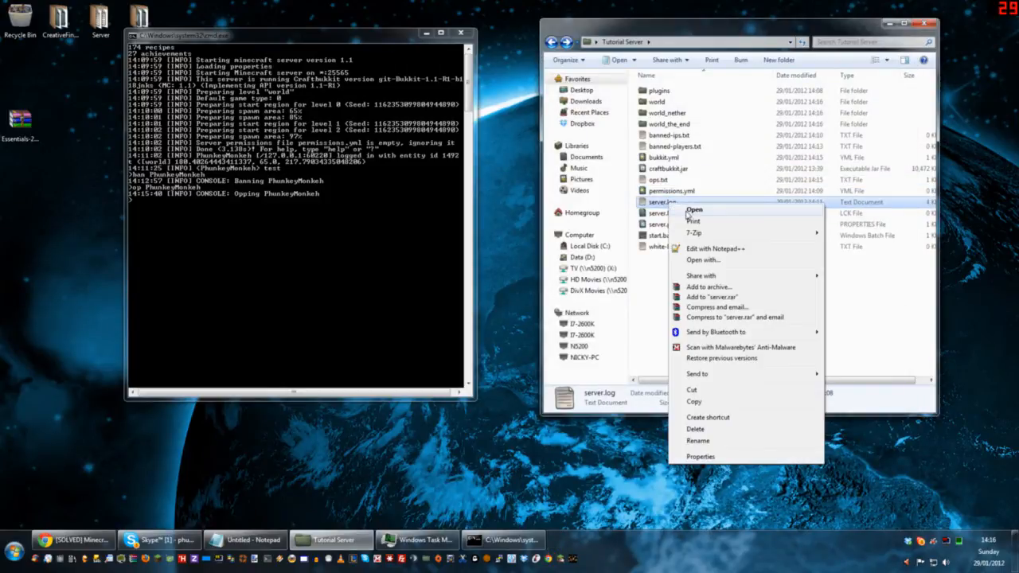
left_click(717, 248)
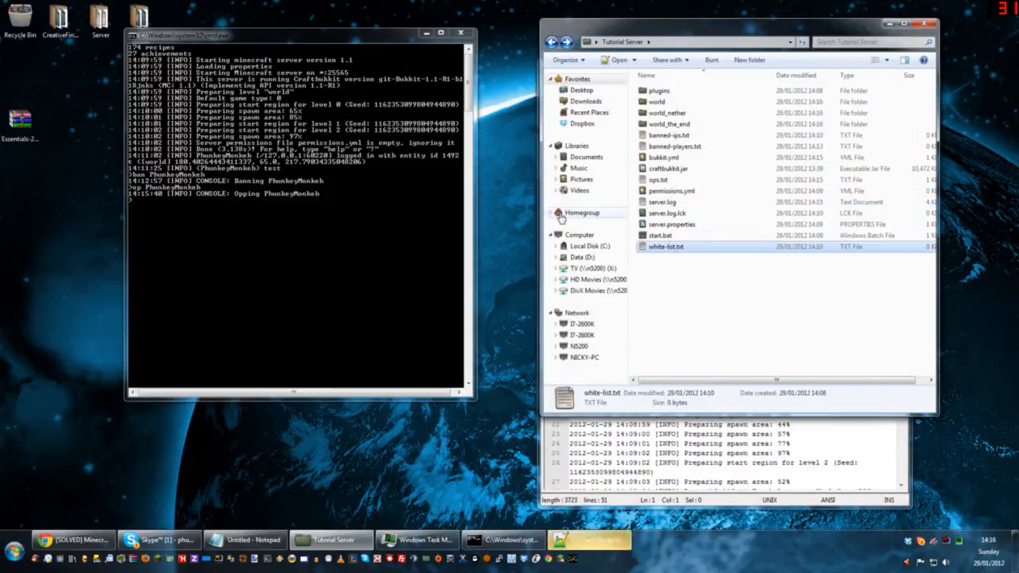
double_click(768, 68)
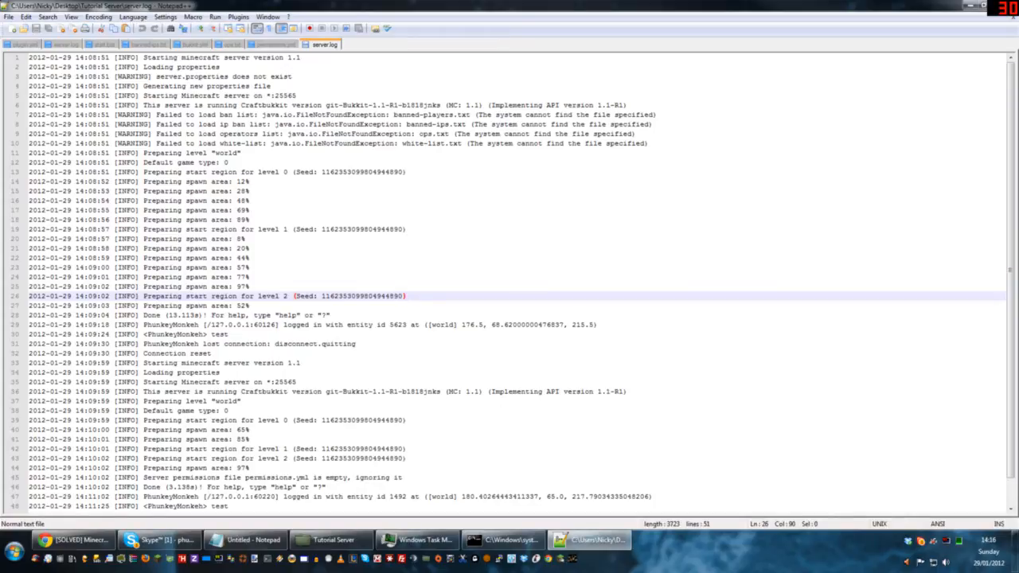
Step: Examine the first startup entries in server.log and highlight the four warnings about lists that failed to load
left_click_drag(29, 58, 296, 95)
left_click(298, 96)
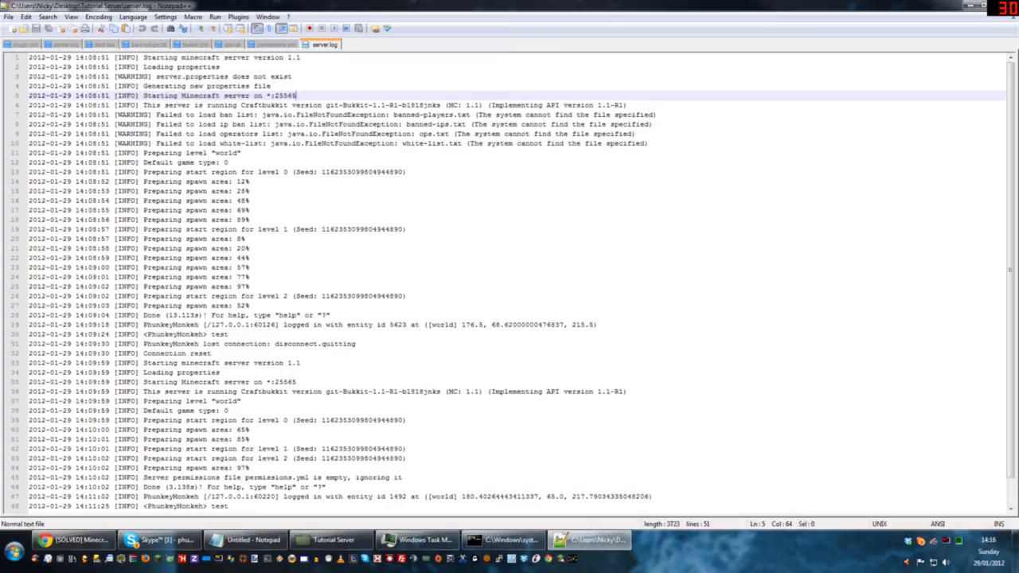
scroll(513, 282, "down", 1)
scroll(513, 282, "up", 1)
left_click_drag(115, 115, 648, 143)
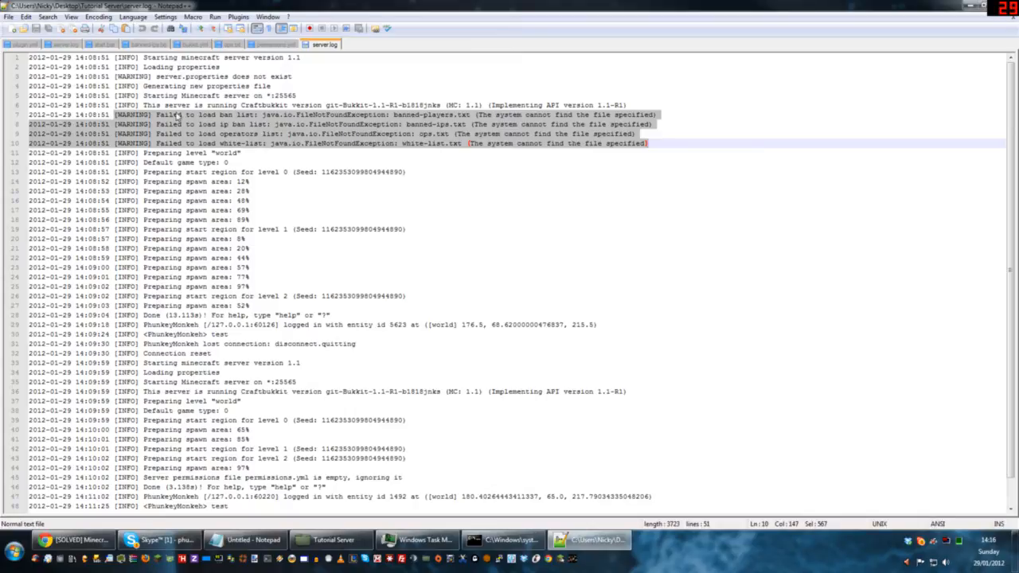
left_click(225, 117)
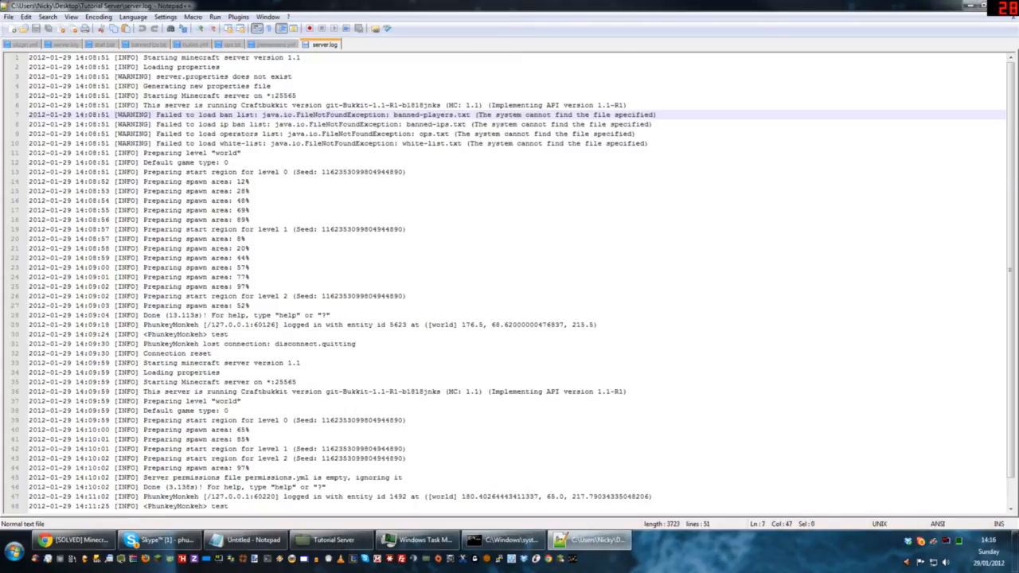
left_click_drag(221, 124, 270, 144)
left_click_drag(16, 143, 16, 119)
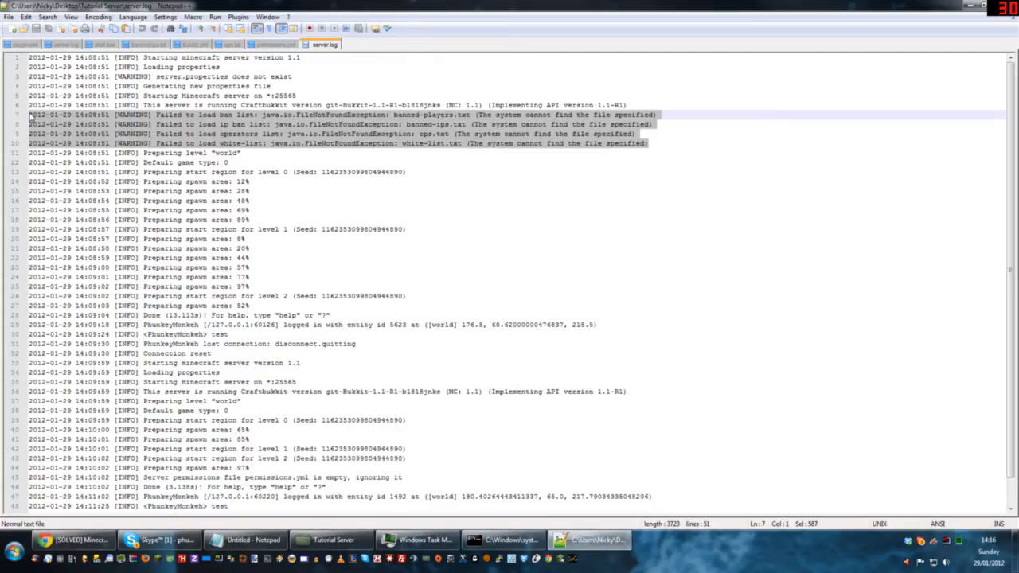
Step: Highlight the start-region, login, banning and opping entries in server.log, restore the window size and close the editor
left_click_drag(143, 172, 252, 305)
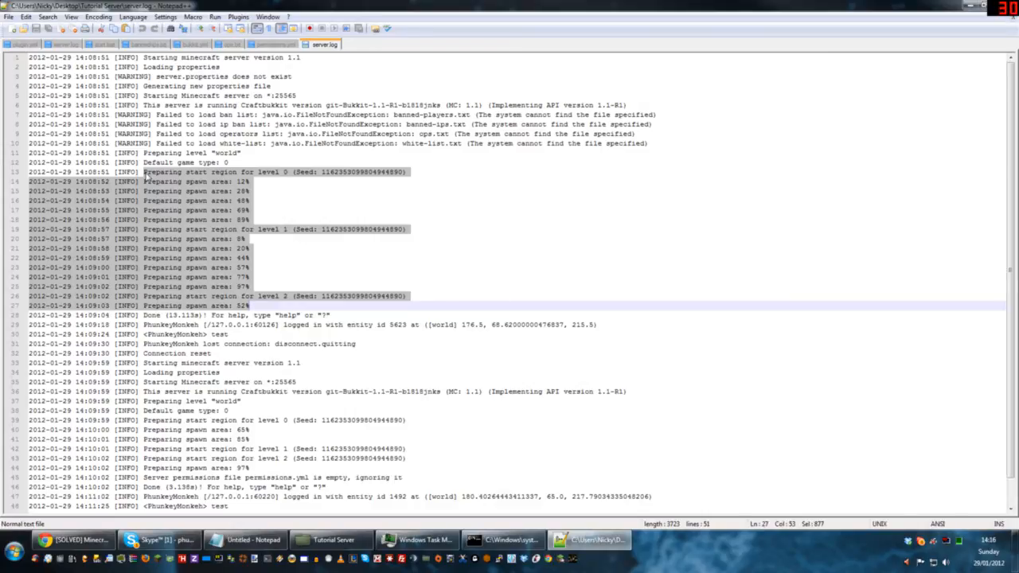
scroll(204, 313, "down", 1)
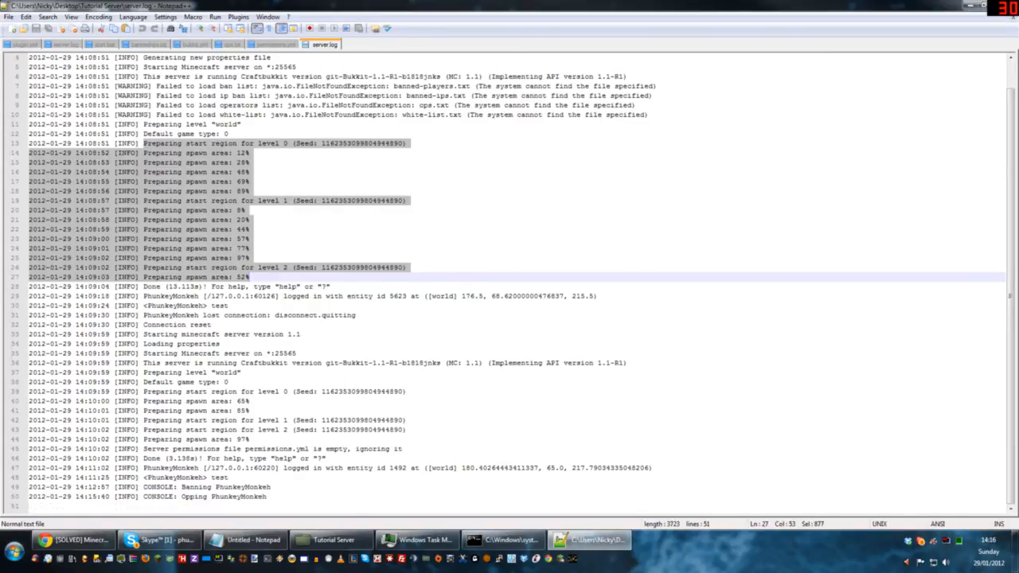
left_click_drag(141, 287, 271, 497)
left_click_drag(186, 487, 271, 487)
left_click_drag(181, 496, 268, 497)
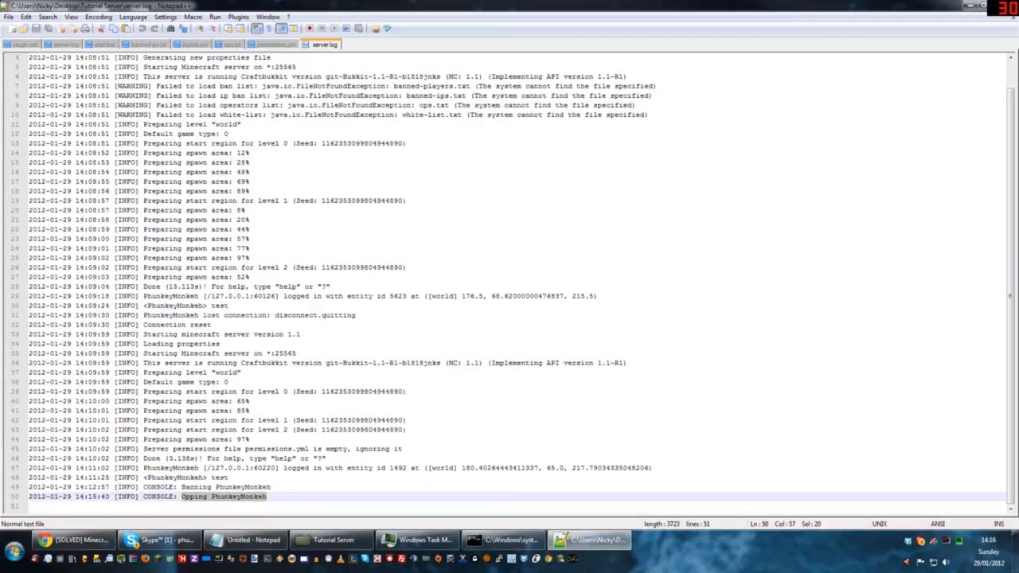
left_click(989, 6)
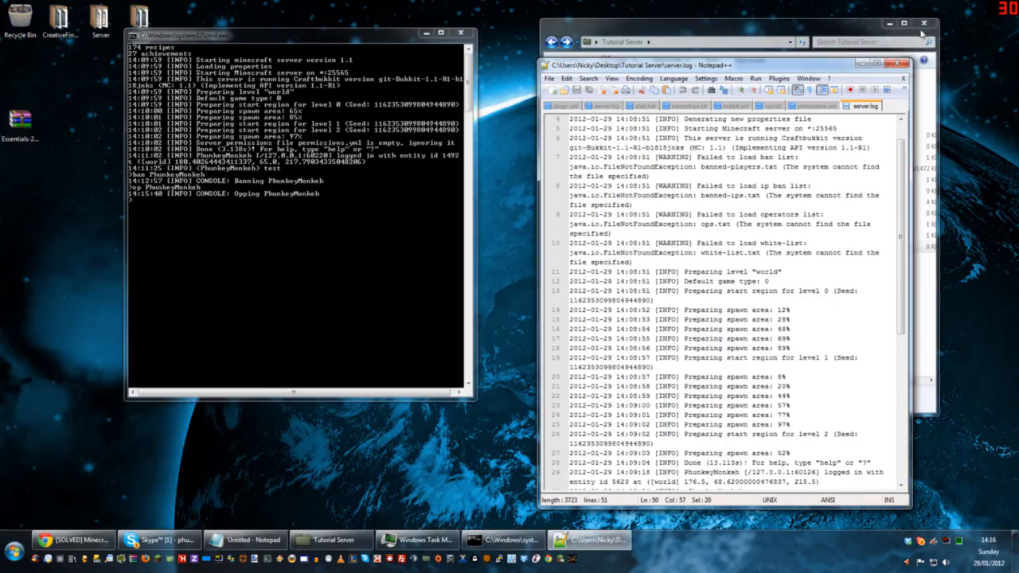
left_click(899, 64)
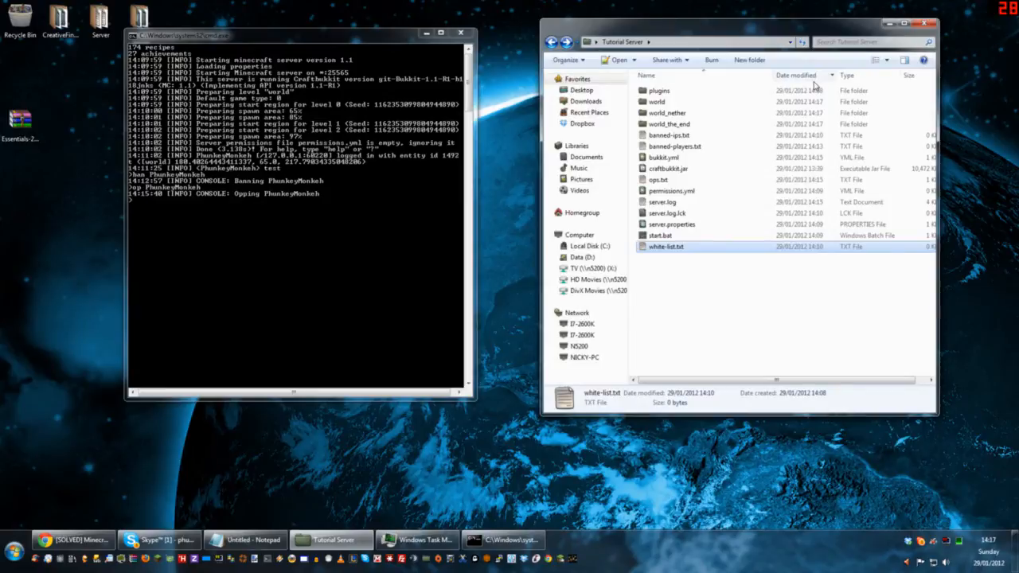
Step: Point out server.log.lck in the Tutorial Server folder and open server.properties in Notepad++
left_click(661, 213)
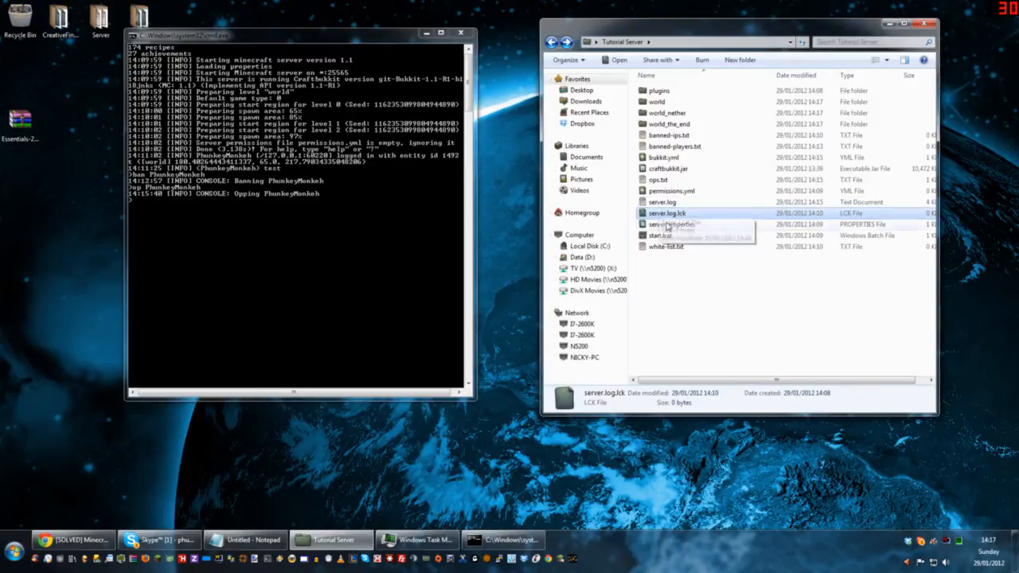
right_click(675, 225)
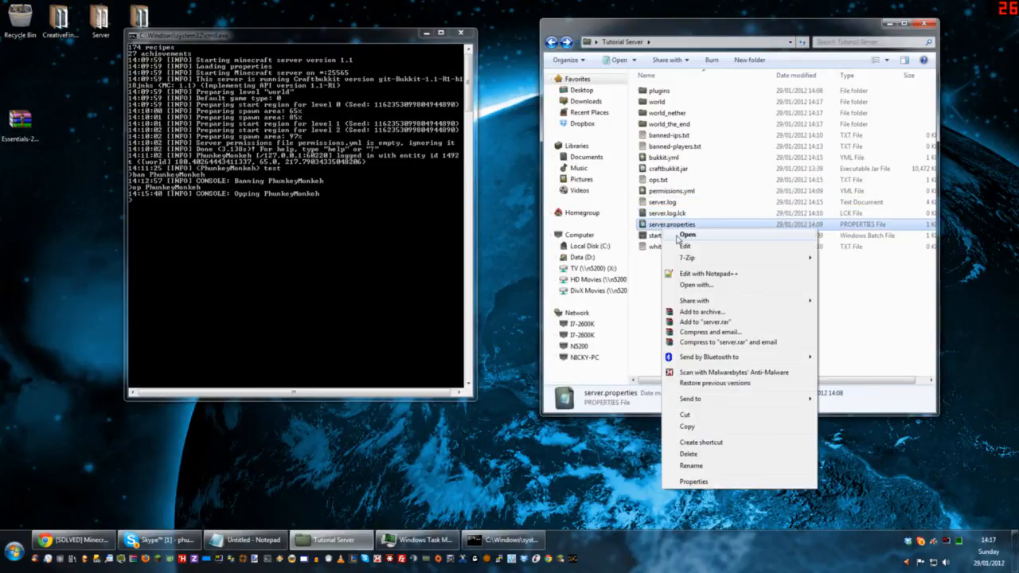
left_click(708, 273)
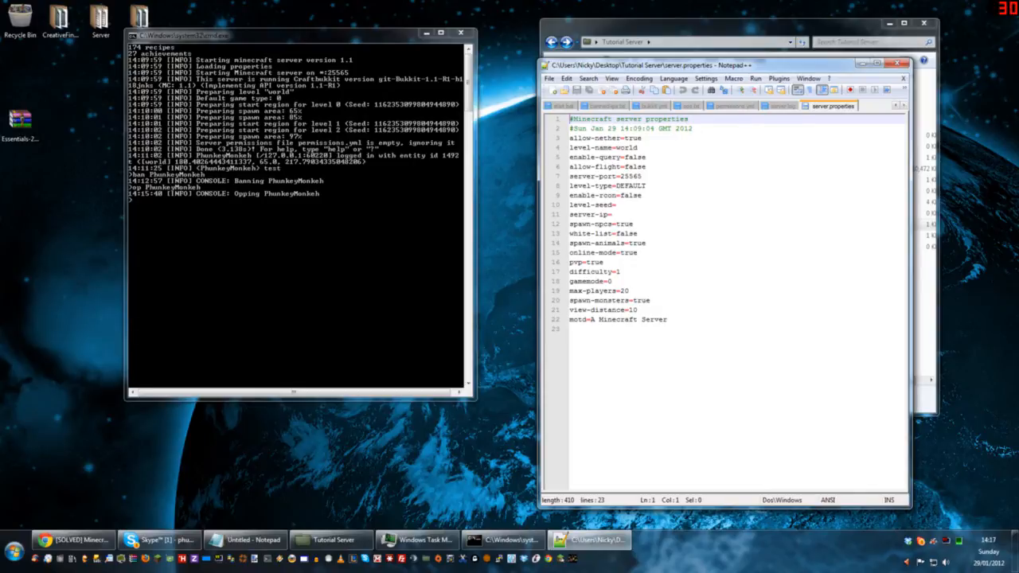
Step: Highlight the allow-nether, level-name, enable-query, allow-flight and server-port values in server.properties, moving the editor clear of the folder window
double_click(633, 138)
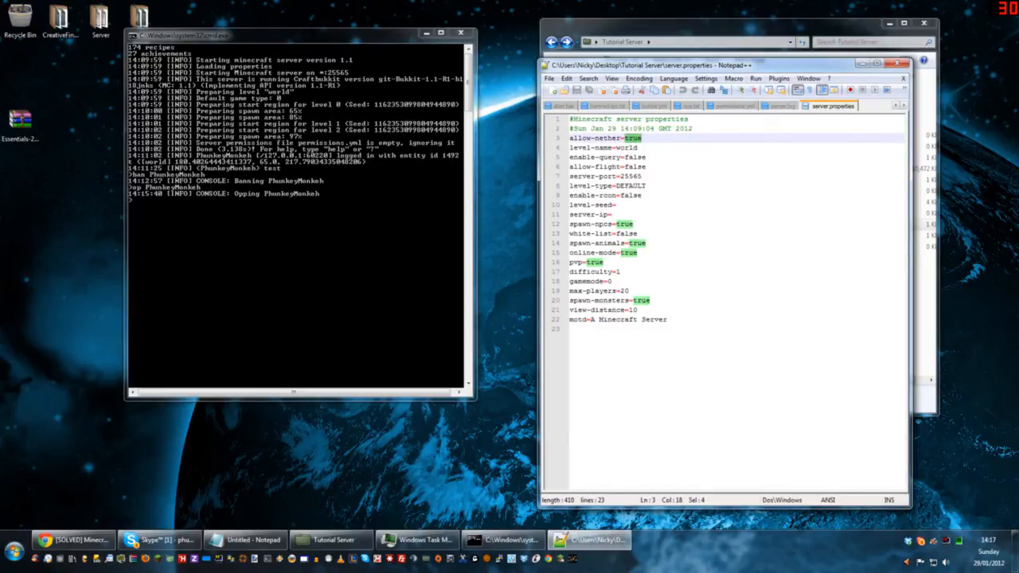
double_click(627, 148)
left_click_drag(696, 64, 324, 59)
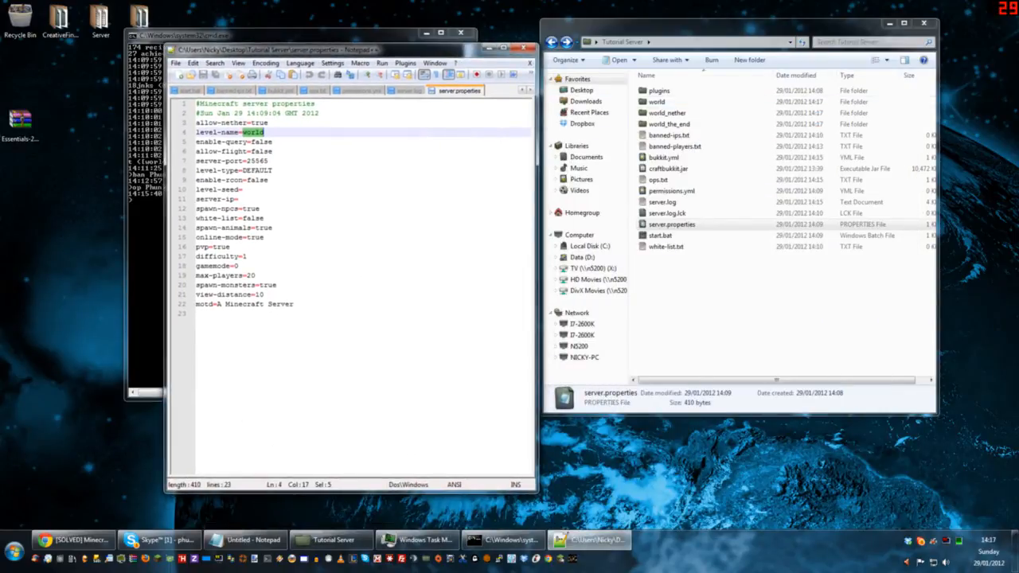
double_click(262, 142)
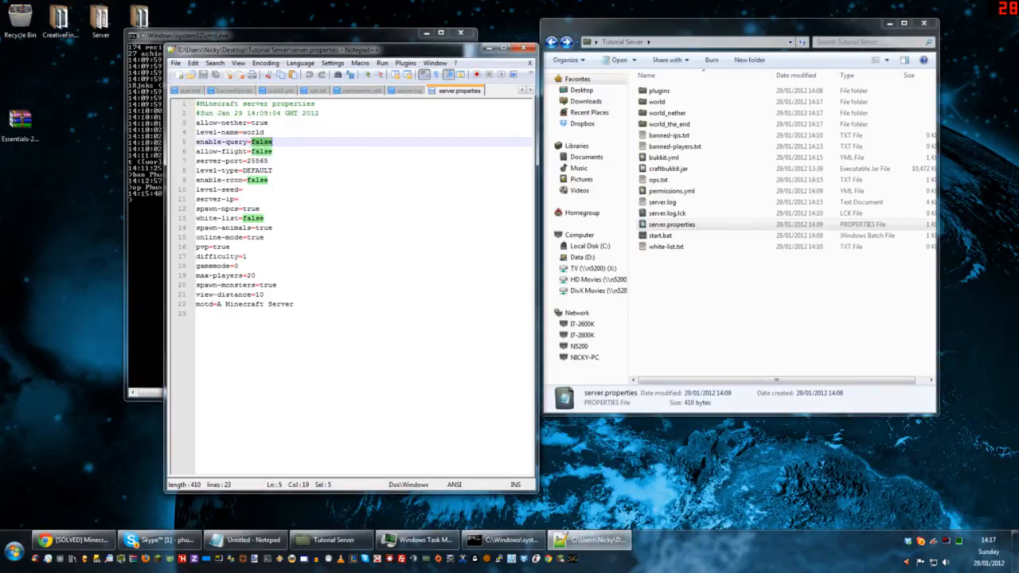
double_click(261, 151)
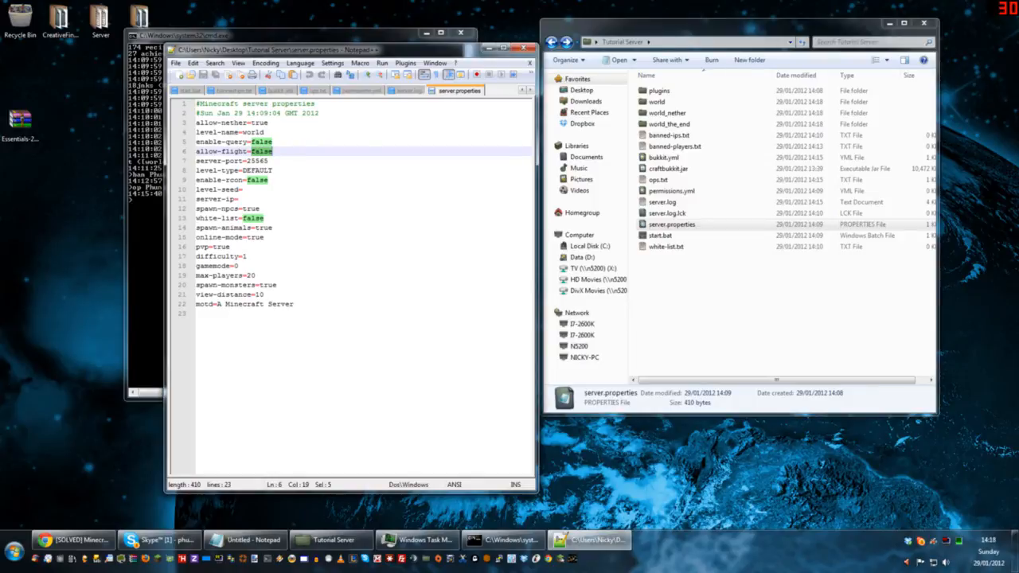
key("Down")
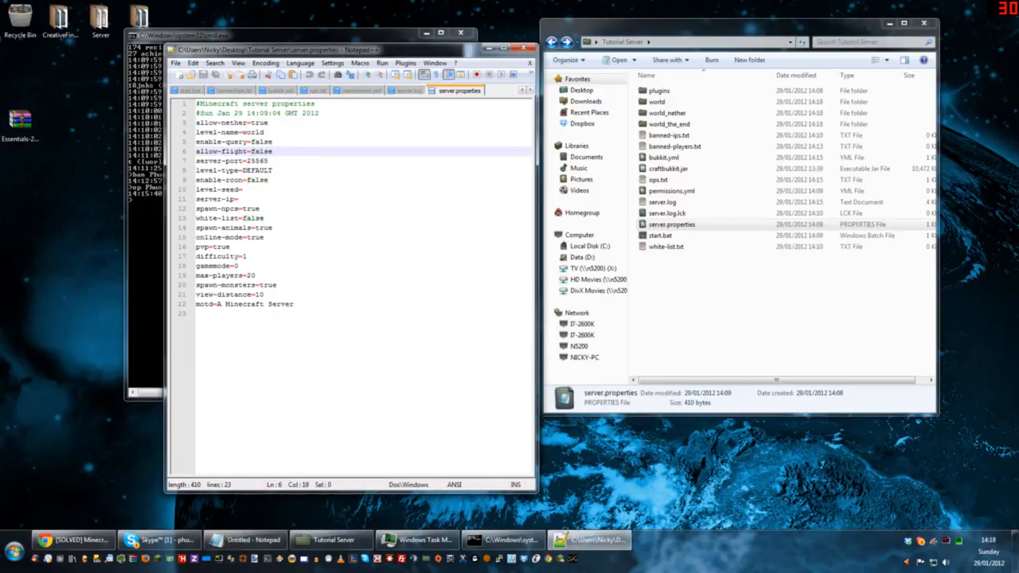
key("ctrl+shift+Left")
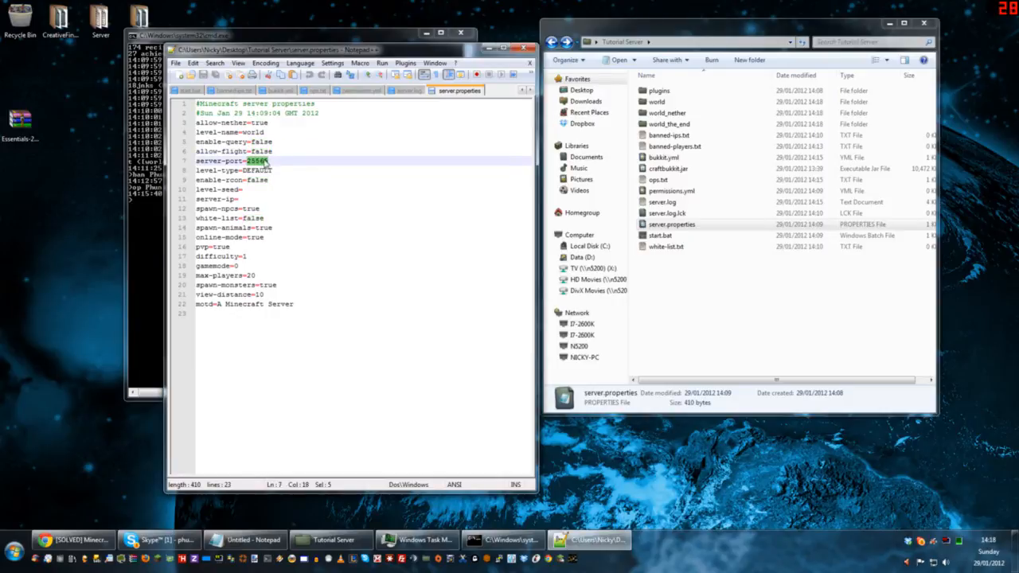
key("Left")
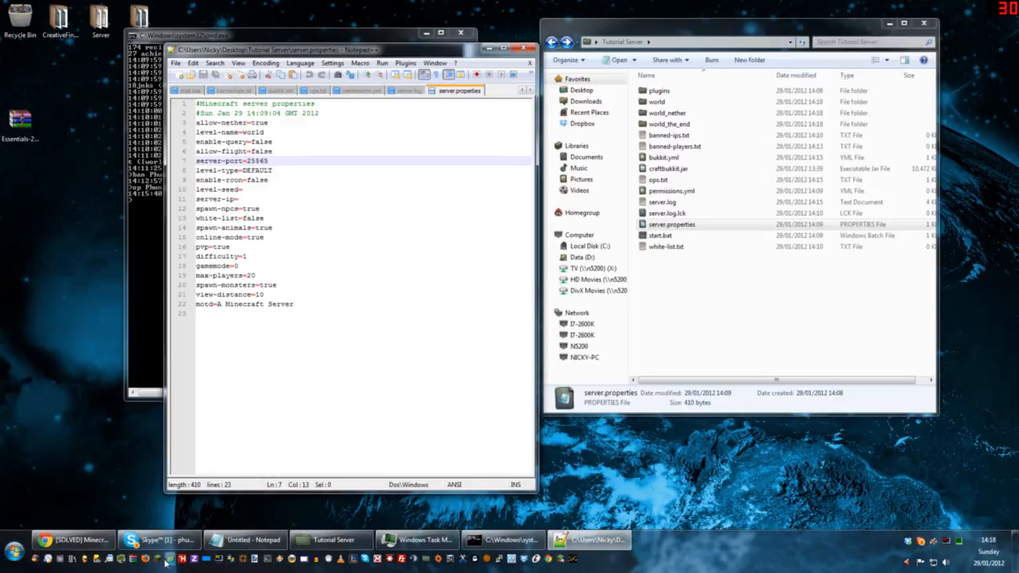
Step: Write the example addresses localhost and localhost:25566 on separate lines below the motd entry in server.properties
left_click(573, 537)
left_click(571, 537)
left_click(319, 315)
key("Return")
key("Return")
type("localhost")
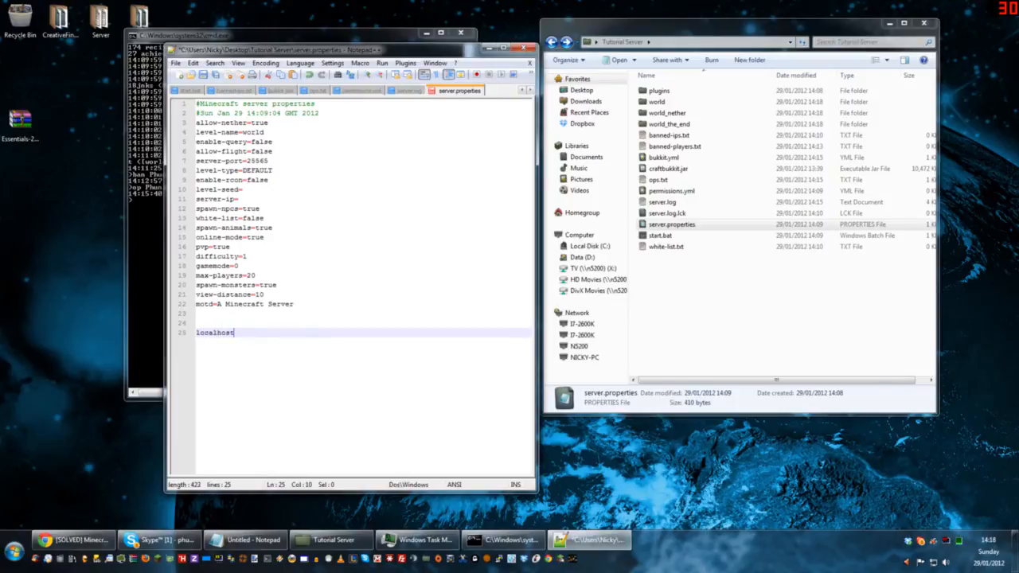
key("Return")
type("lochos")
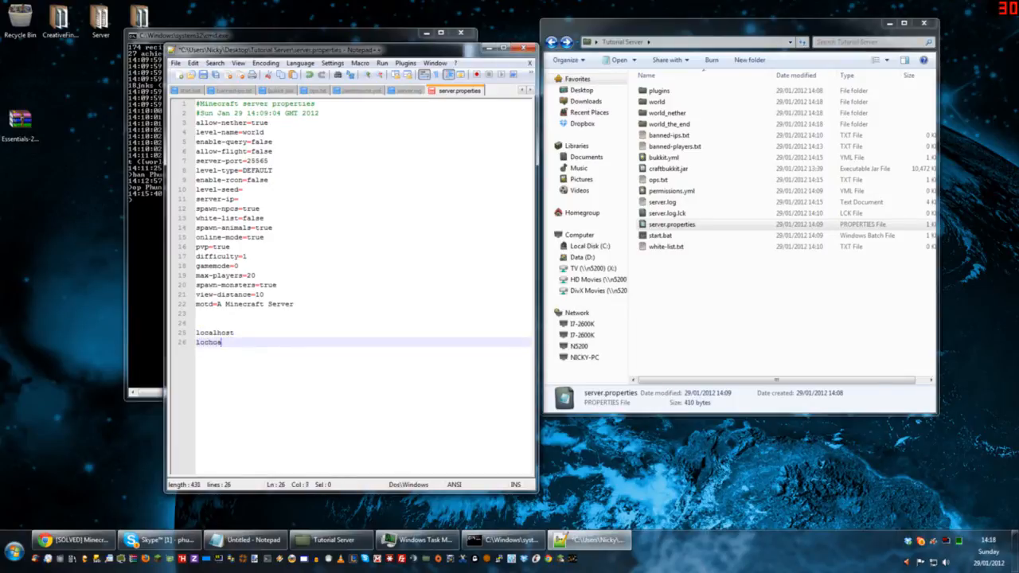
key("BackSpace")
key("BackSpace")
key("BackSpace")
type("alhost:25566")
Step: Delete the two example address lines and the extra blank lines at the end of server.properties
key("shift+Up")
key("shift+Up")
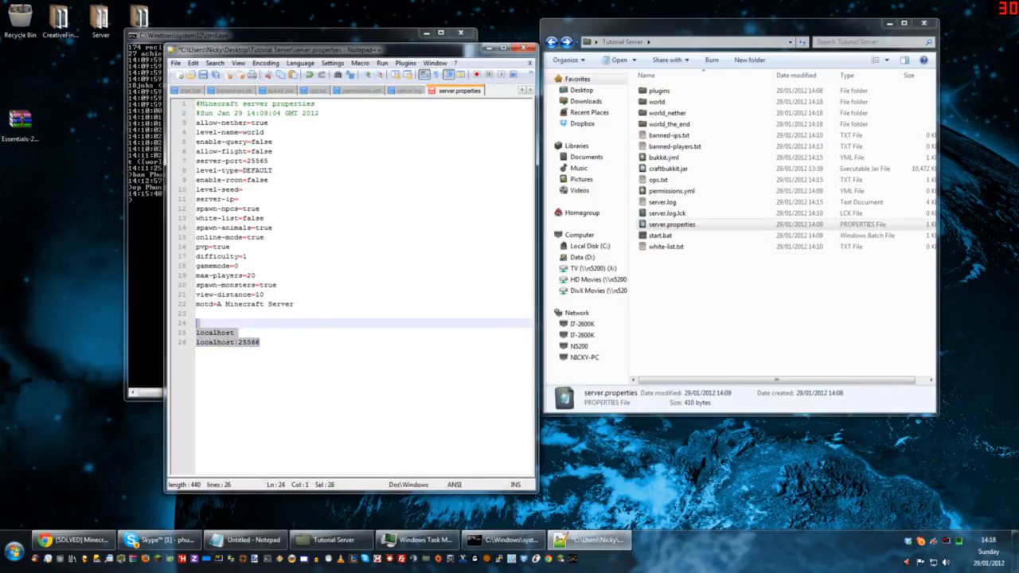
key("shift+Up")
key("Delete")
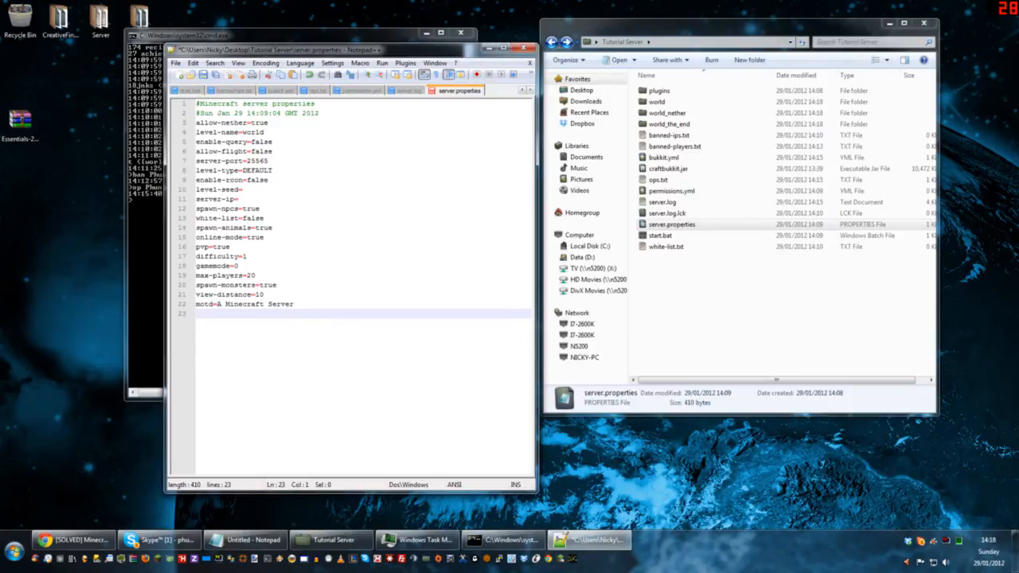
Step: Point out the level-type, enable-rcon, level-seed and server-ip entries in server.properties
double_click(259, 172)
left_click_drag(269, 180, 195, 173)
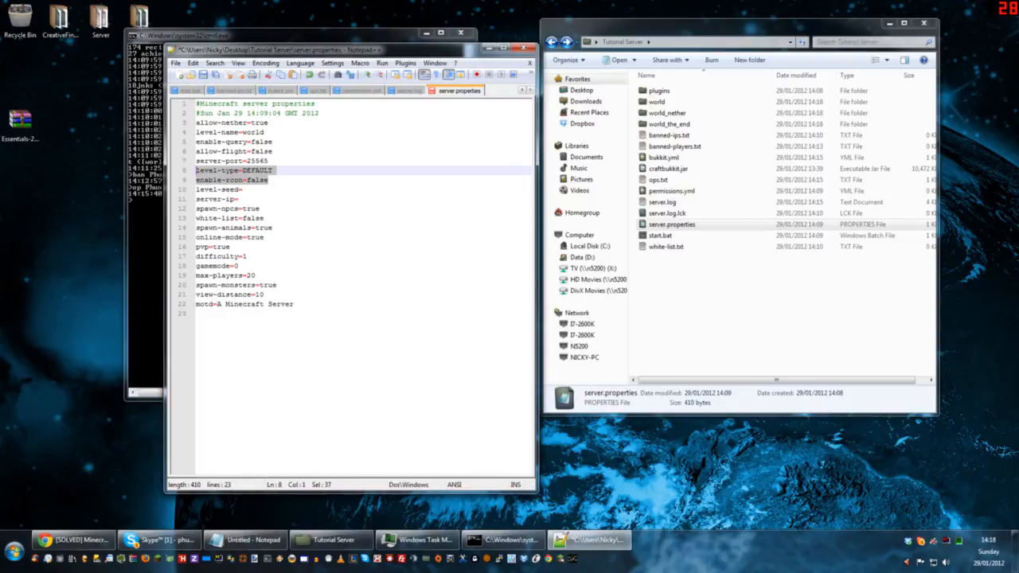
left_click(243, 190)
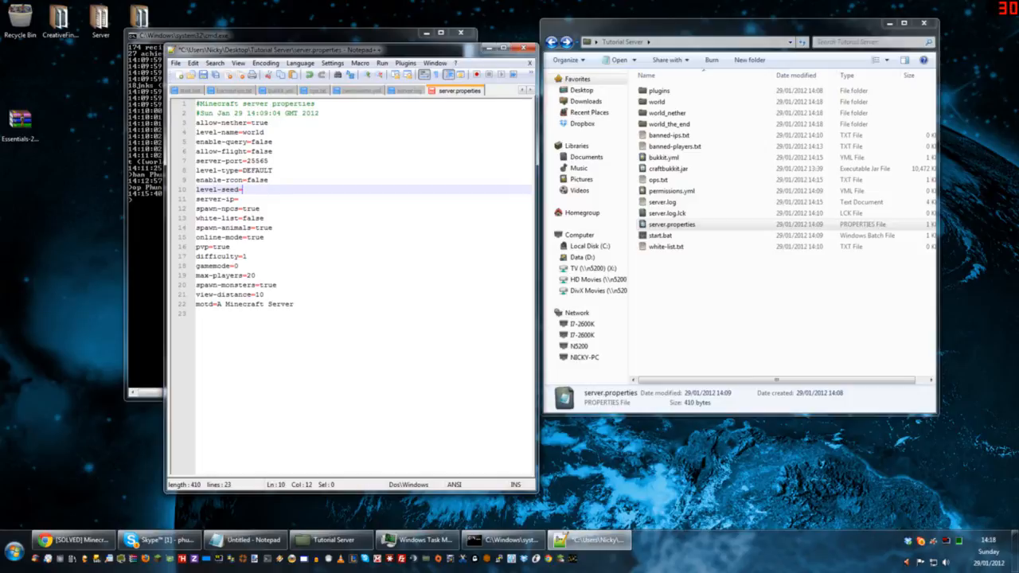
left_click(239, 199)
left_click_drag(204, 199, 239, 199)
left_click(240, 199)
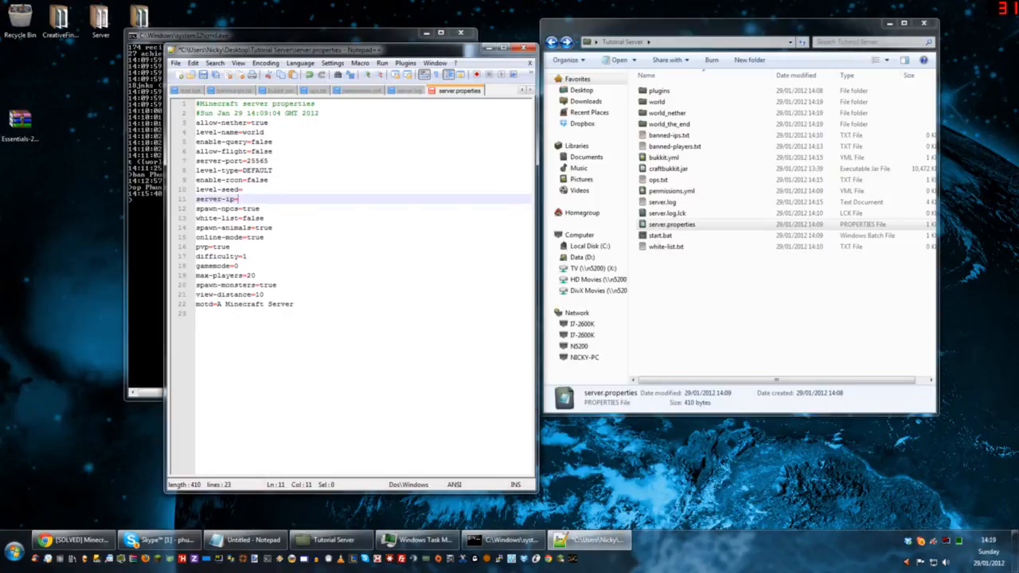
Step: Highlight the spawn-npcs, white-list, spawn-animals and online-mode values in server.properties
double_click(251, 209)
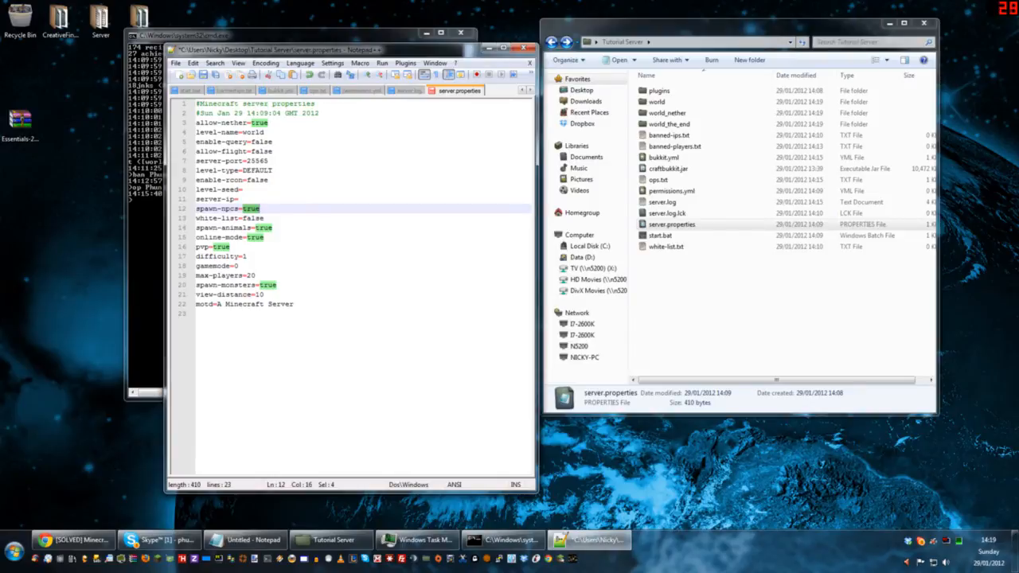
double_click(256, 218)
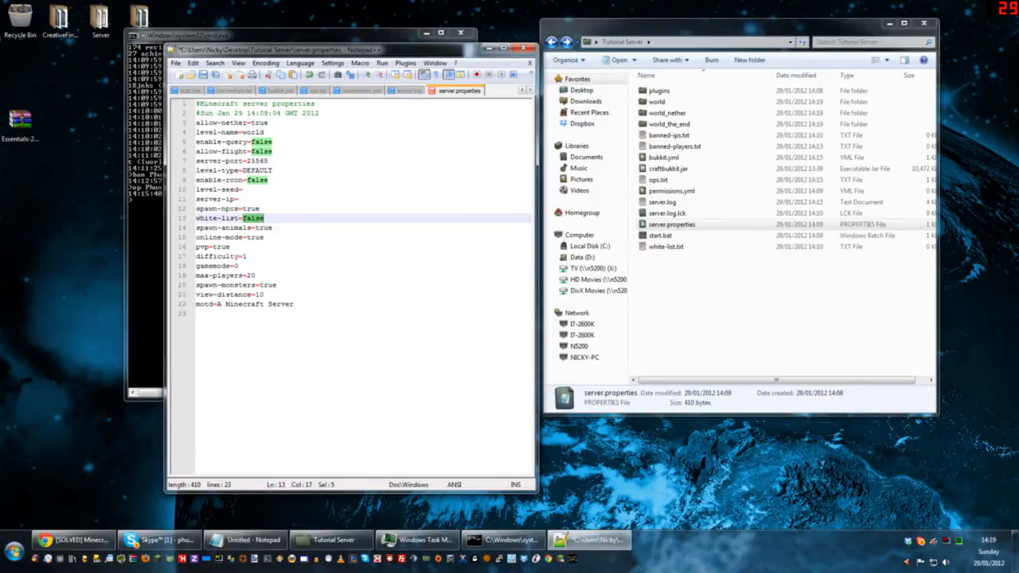
left_click_drag(323, 51, 340, 42)
double_click(280, 219)
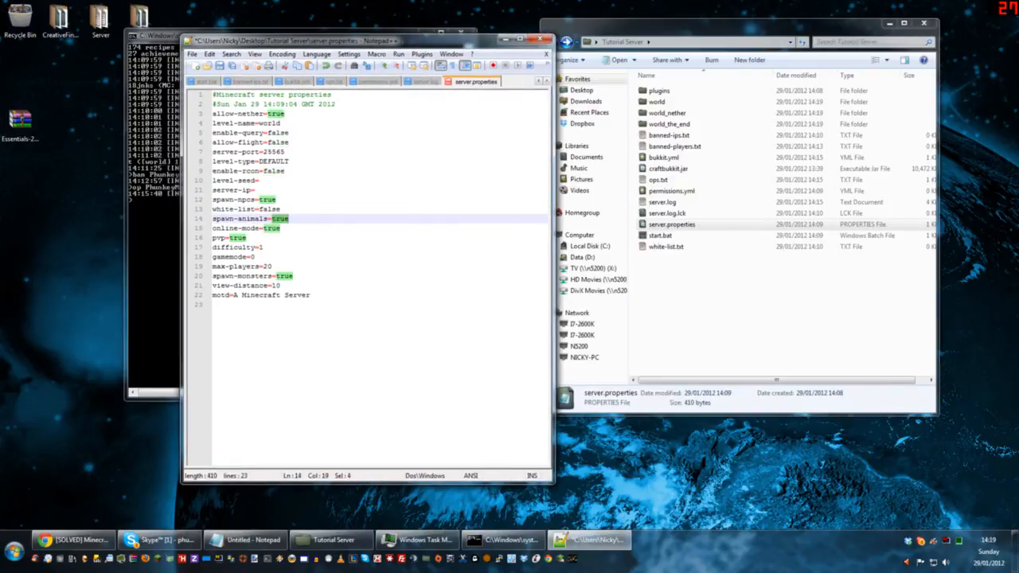
double_click(272, 229)
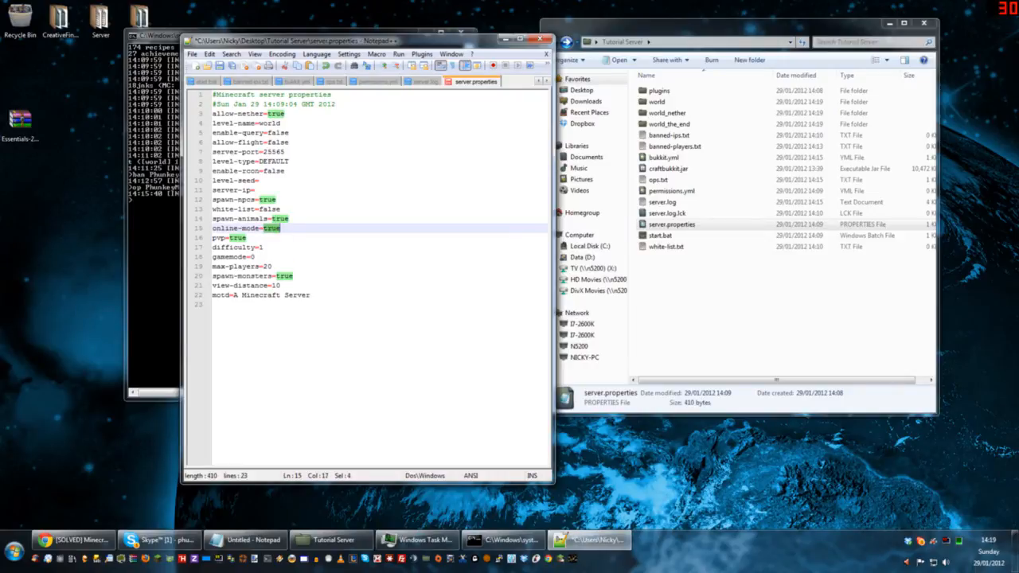
Step: Highlight the pvp, difficulty, gamemode, max-players, spawn-monsters and view-distance settings in server.properties
left_click(242, 238)
double_click(242, 238)
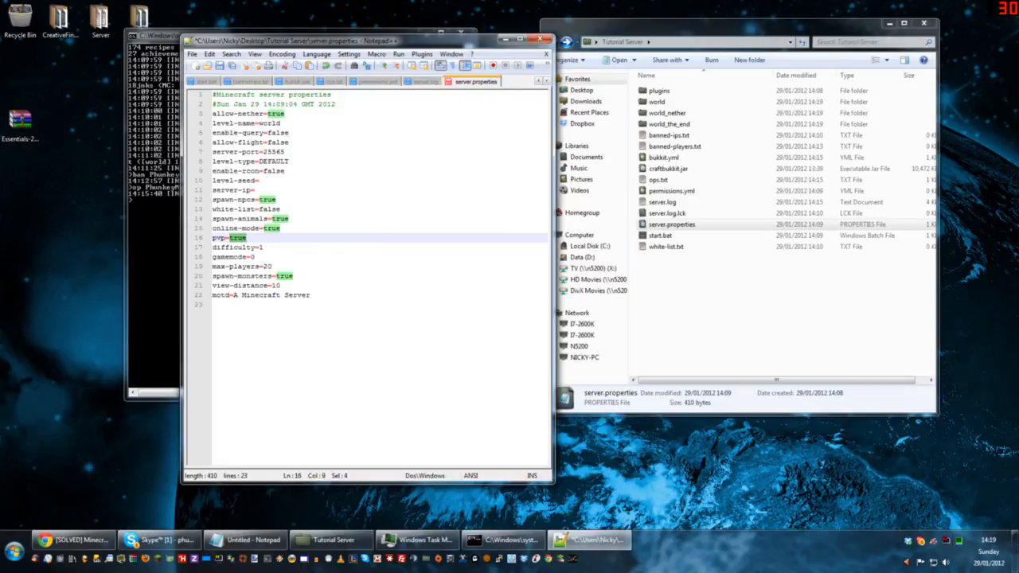
double_click(261, 248)
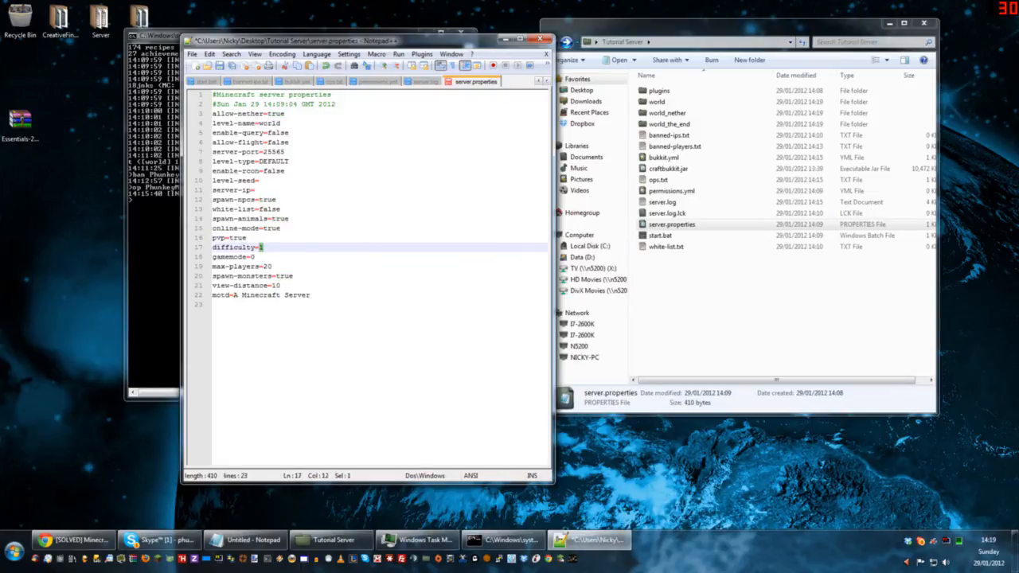
double_click(252, 257)
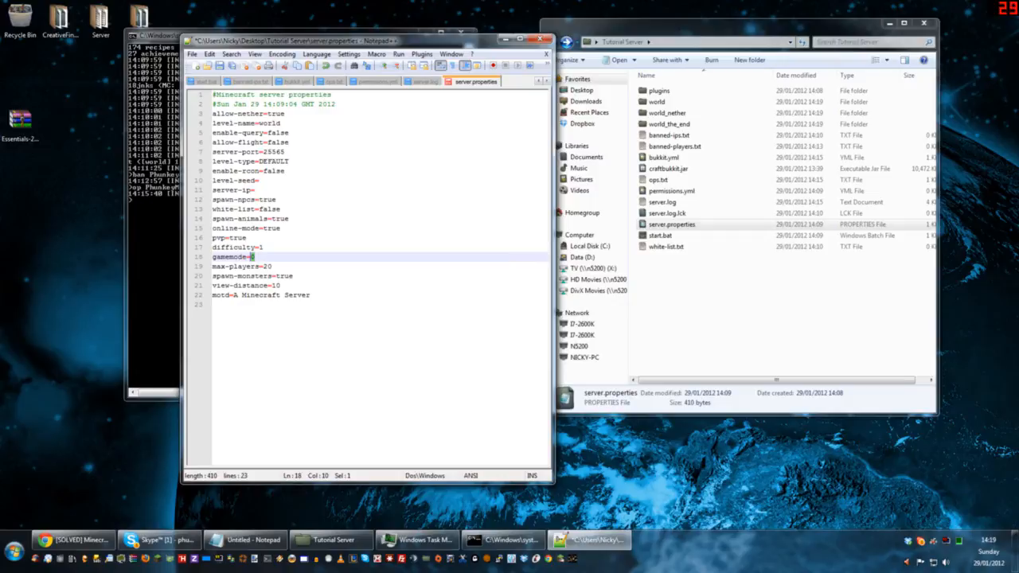
double_click(268, 266)
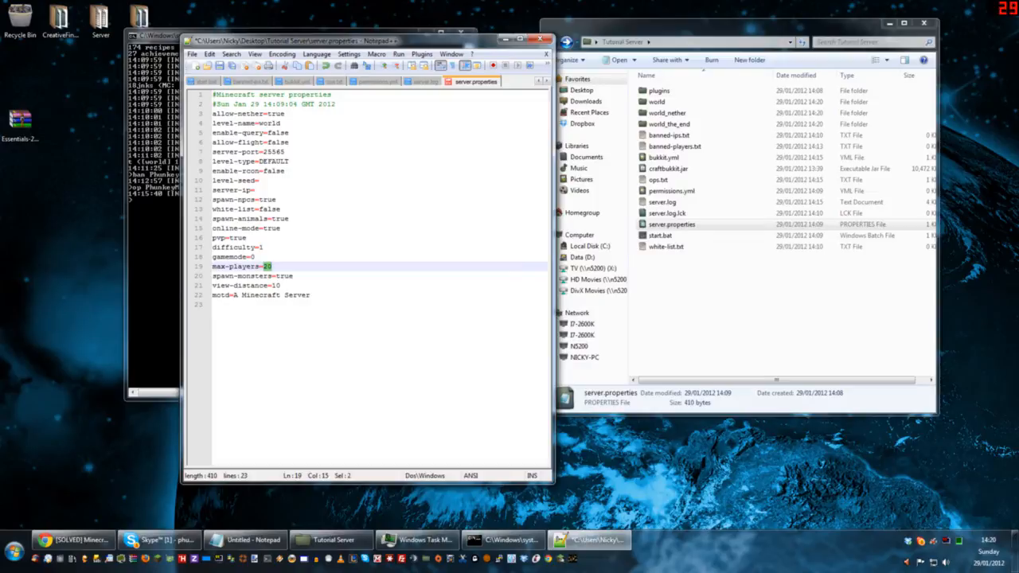
left_click_drag(213, 276, 293, 276)
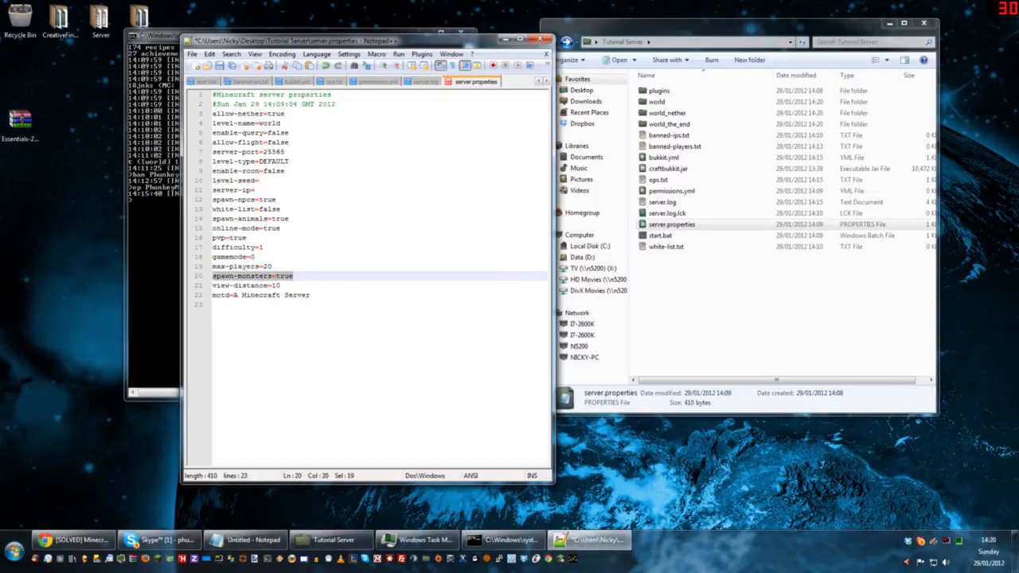
left_click_drag(212, 286, 280, 286)
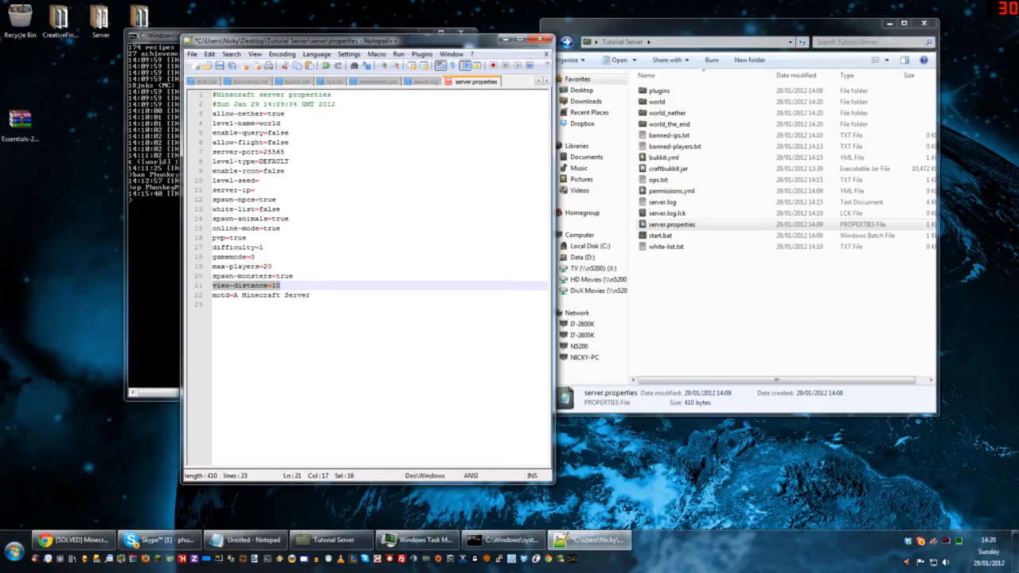
Step: Replace the motd value in server.properties with "Hello Phunkey"
left_click_drag(234, 296, 311, 295)
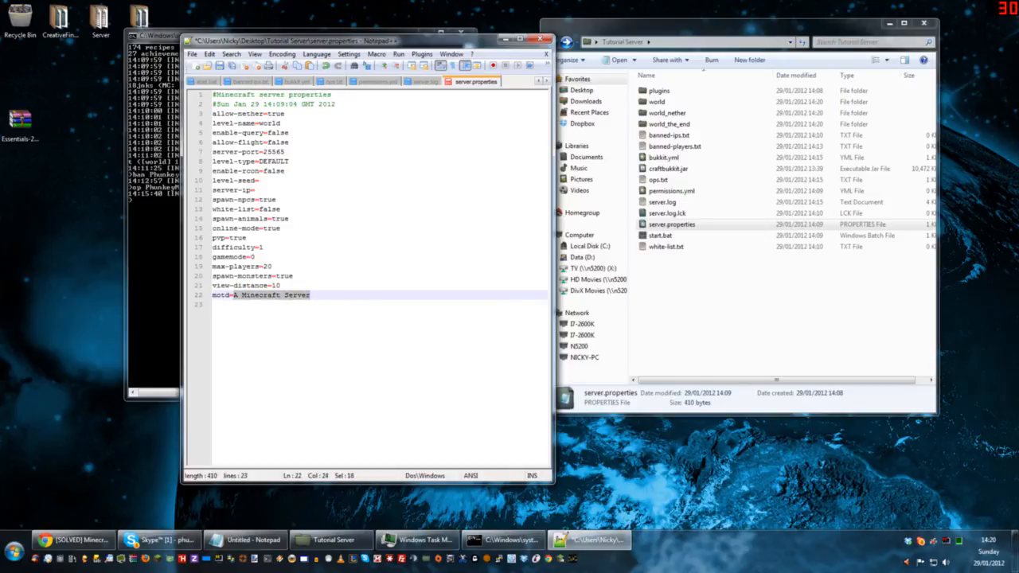
type("Hello")
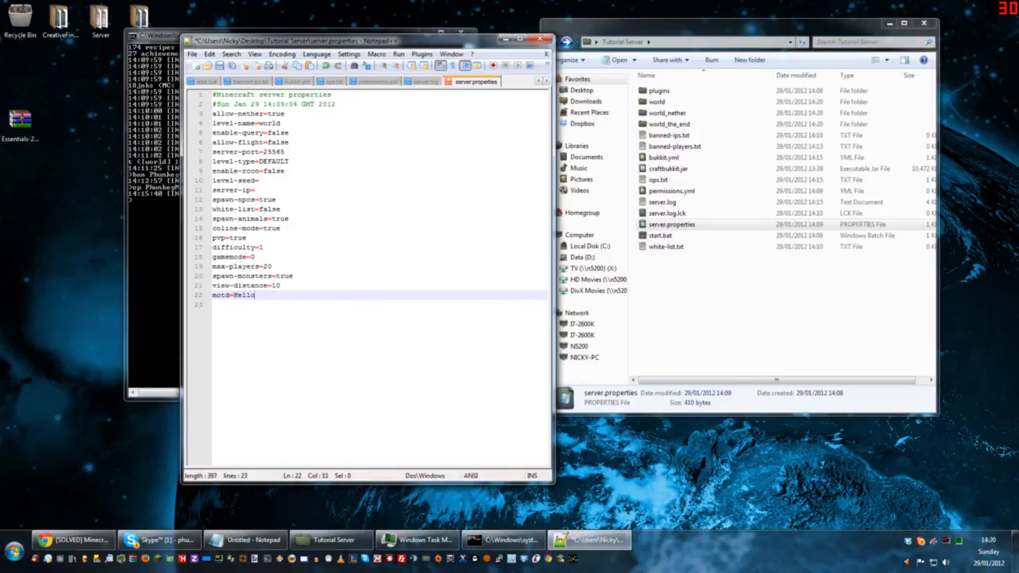
type(" Phunkey")
Step: Highlight all the settings in server.properties, save the file and close the editor
left_click_drag(291, 295, 212, 94)
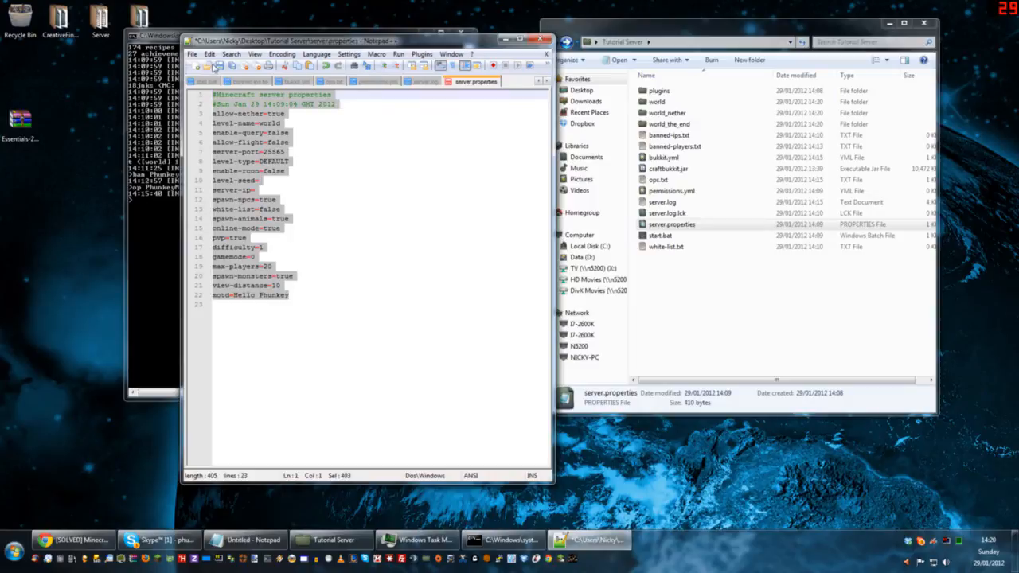
left_click(219, 65)
left_click(533, 39)
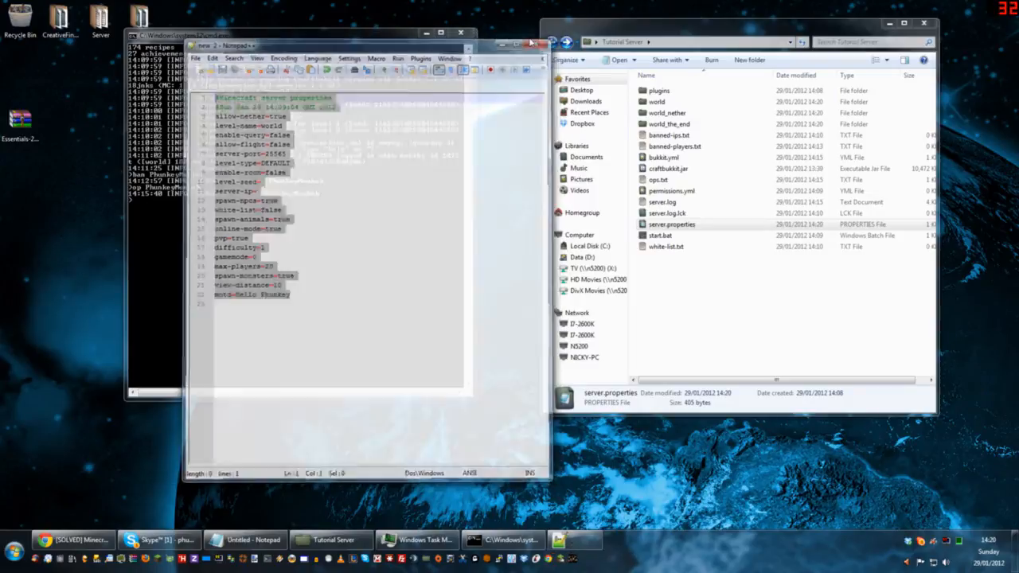
Step: Open white-list.txt from the Tutorial Server folder in Notepad and move its window below the file list
left_click(674, 248)
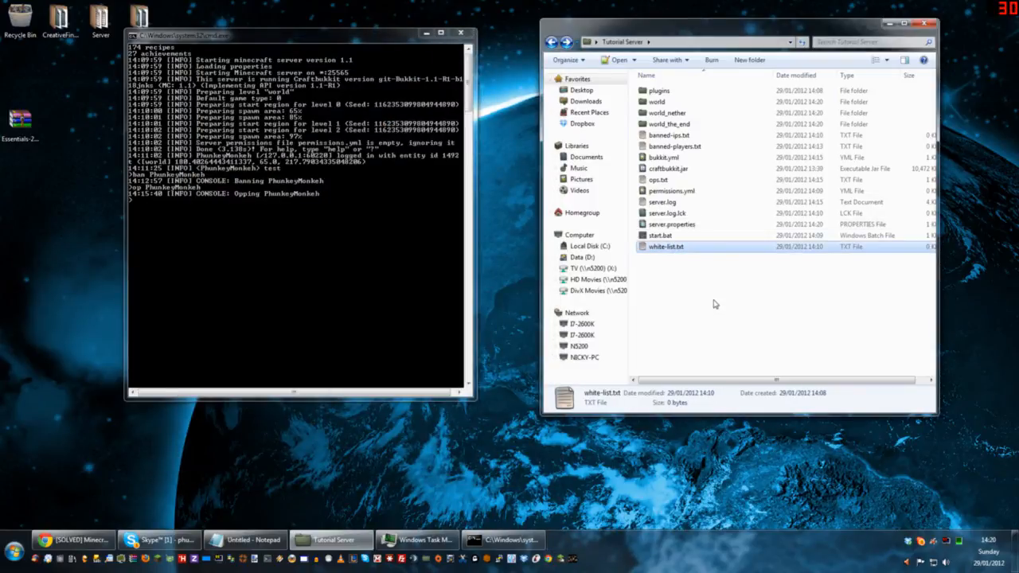
right_click(655, 253)
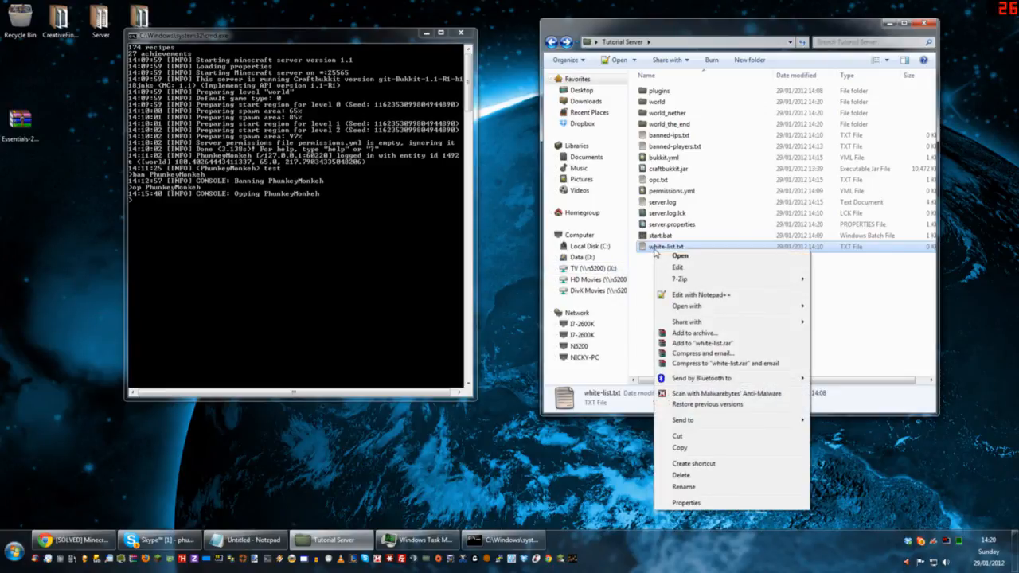
left_click(677, 268)
left_click_drag(631, 216, 622, 284)
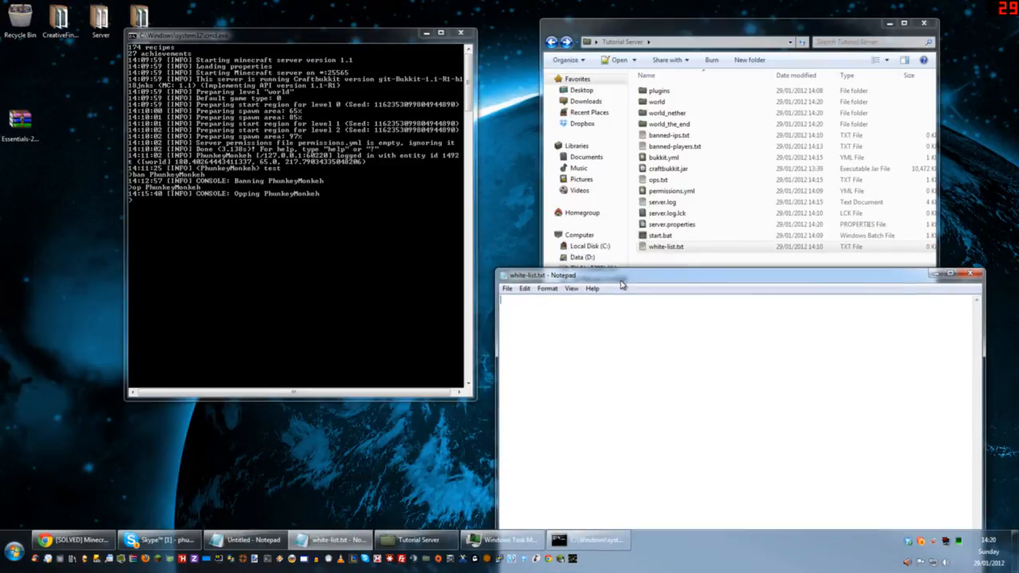
Step: Open server.properties in Notepad to point out the white-list setting, close it and return to white-list.txt
right_click(660, 224)
left_click(682, 241)
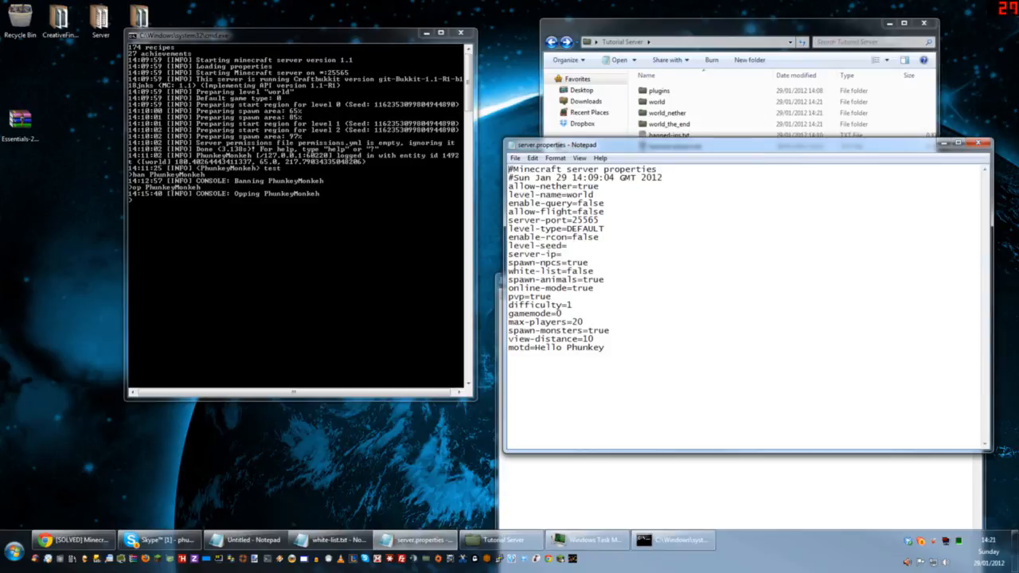
left_click_drag(524, 271, 593, 270)
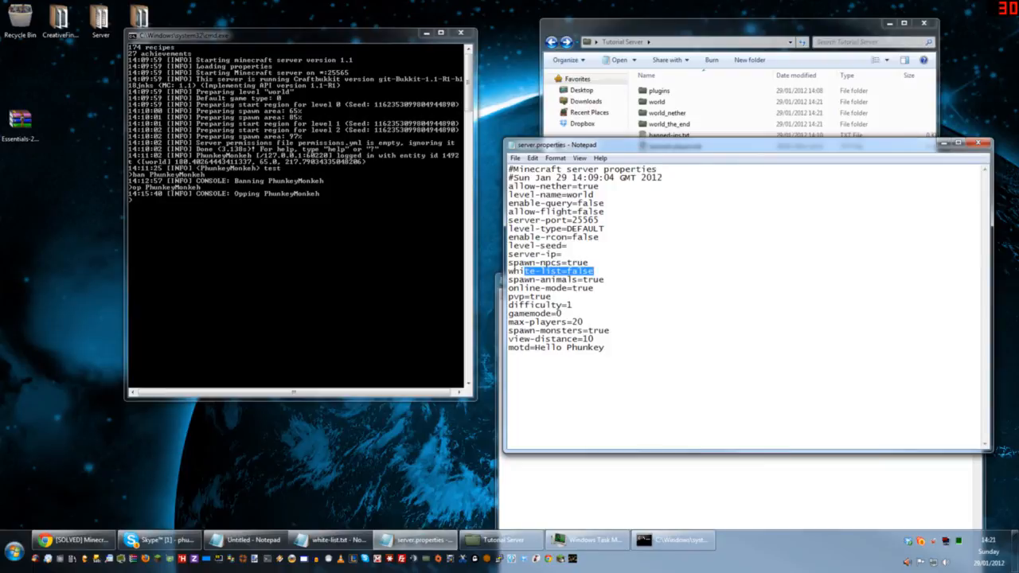
left_click_drag(594, 271, 541, 271)
left_click(978, 144)
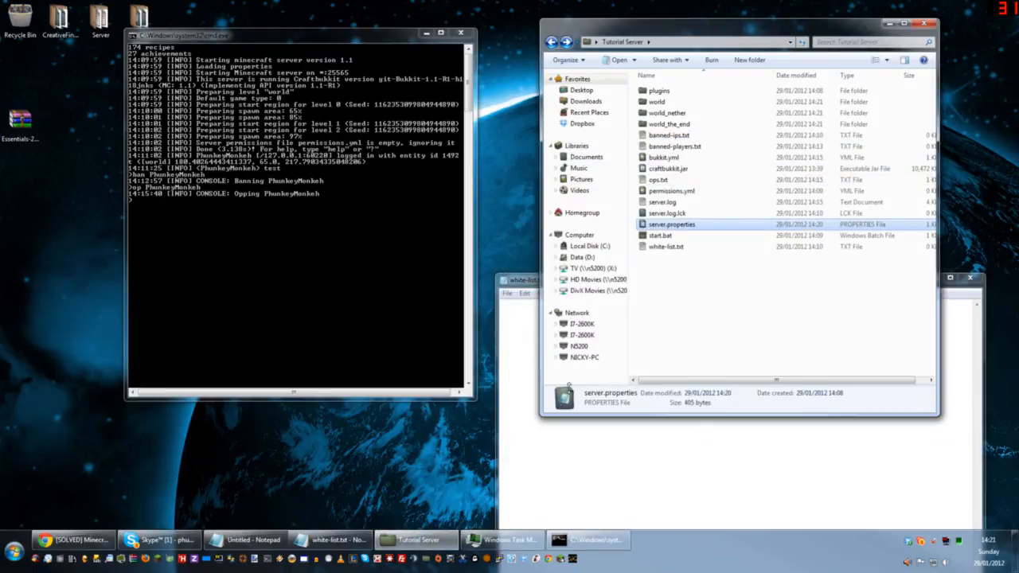
left_click(521, 398)
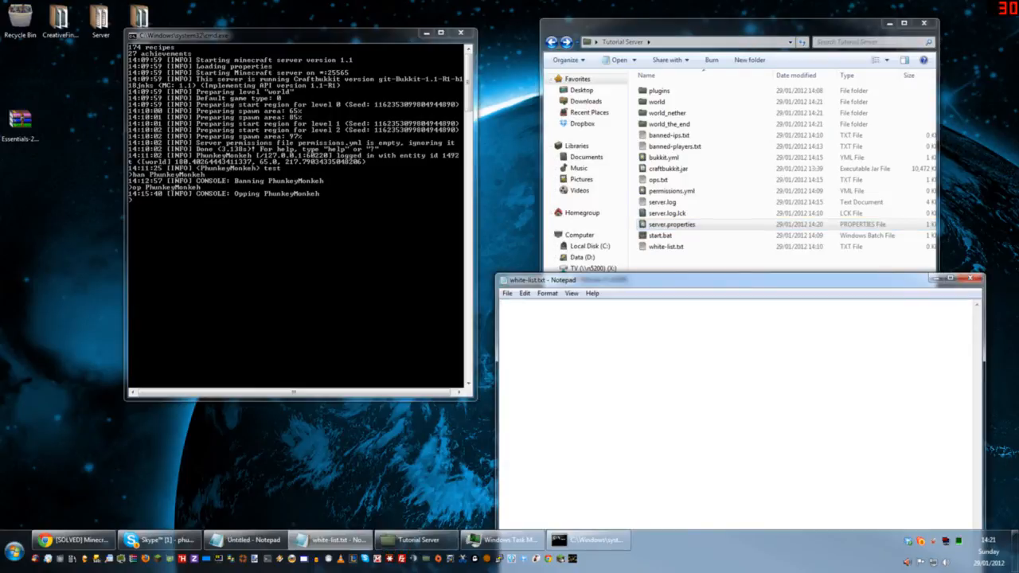
Step: Turn on white-listing with the whitelist on command in the server console
left_click(279, 273)
type("whitelist on")
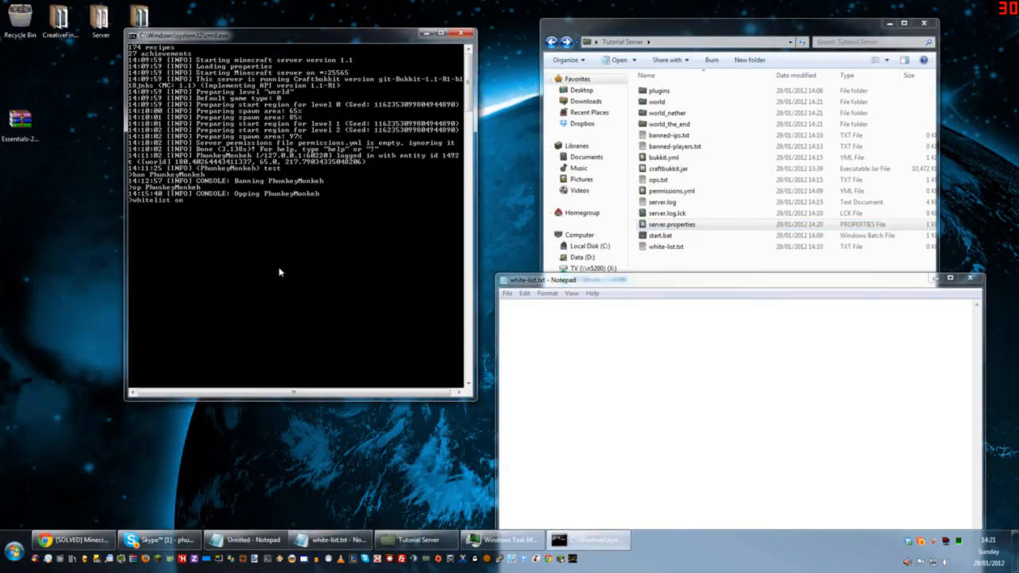
key("Return")
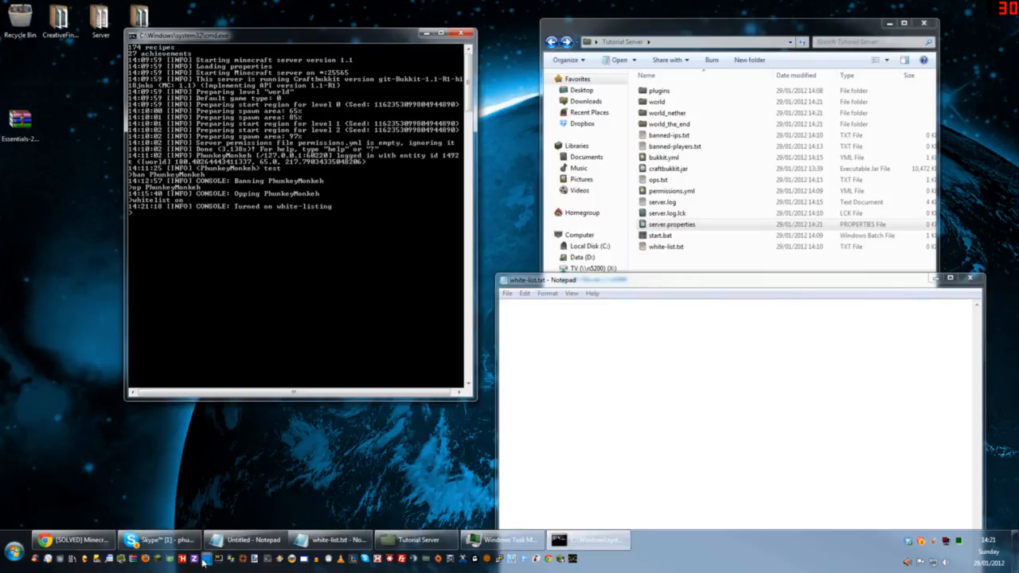
Step: Launch Minecraft, log in and connect directly to the multiplayer server at localhost
left_click(159, 558)
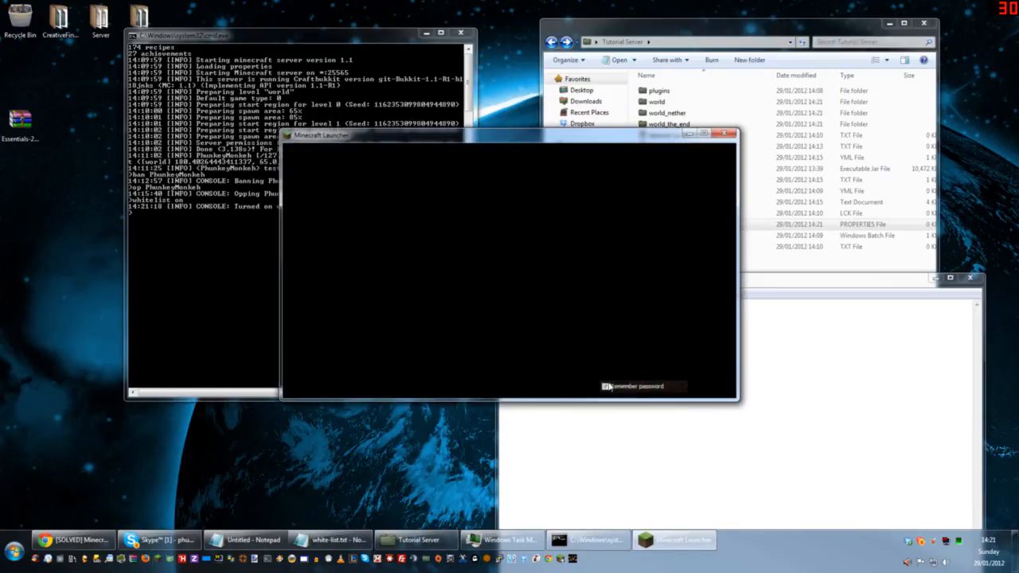
left_click(710, 373)
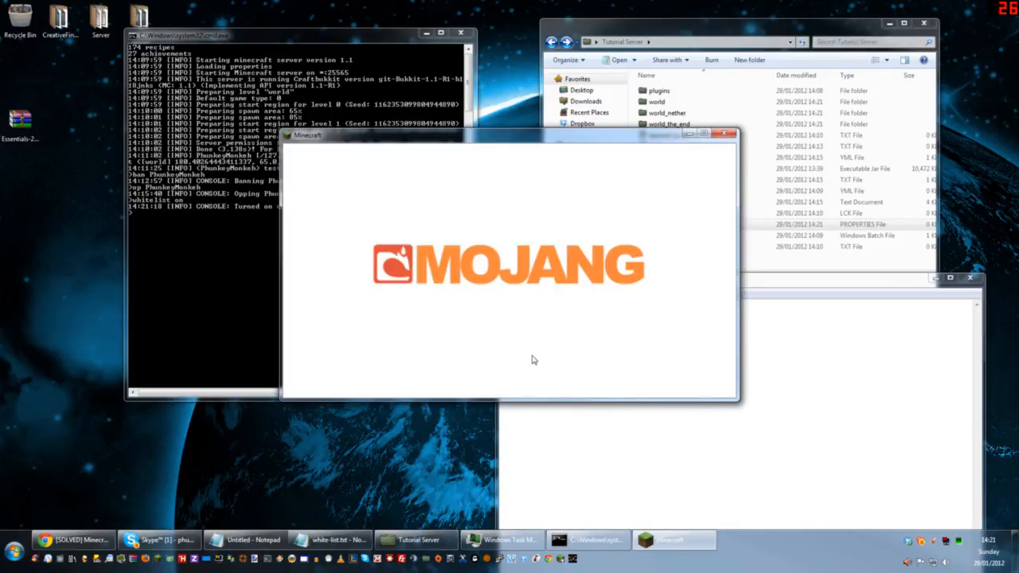
left_click(508, 294)
left_click(485, 350)
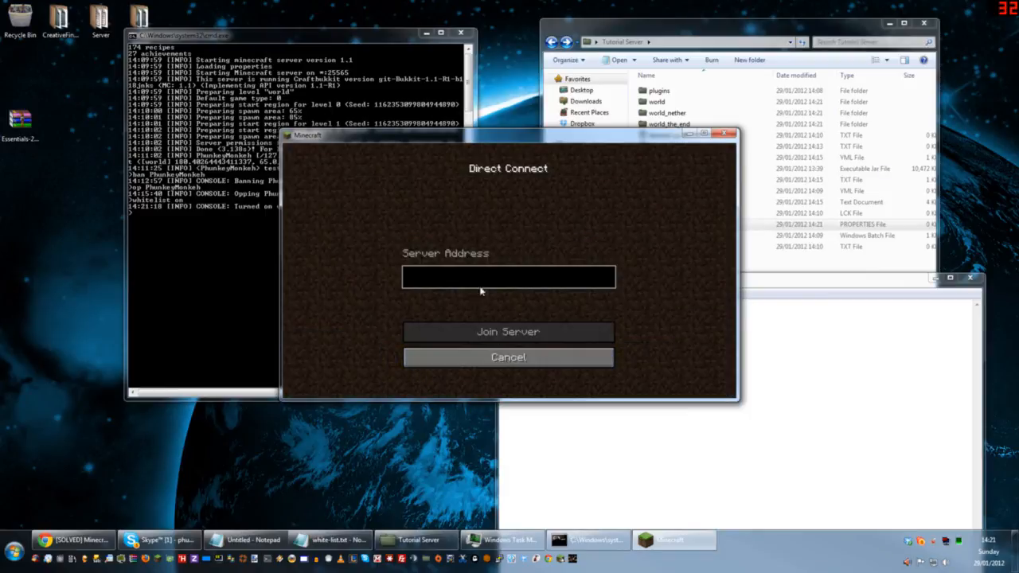
type("localhost")
key("Return")
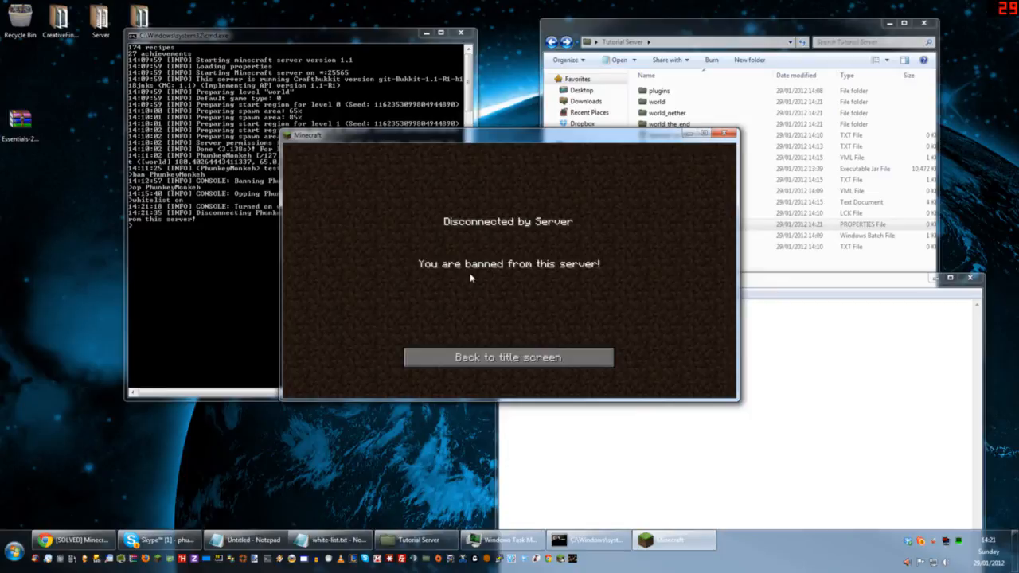
Step: Try to lift the player's ban in the server console, entering an unban command followed by a ban command for the player's username
left_click(230, 294)
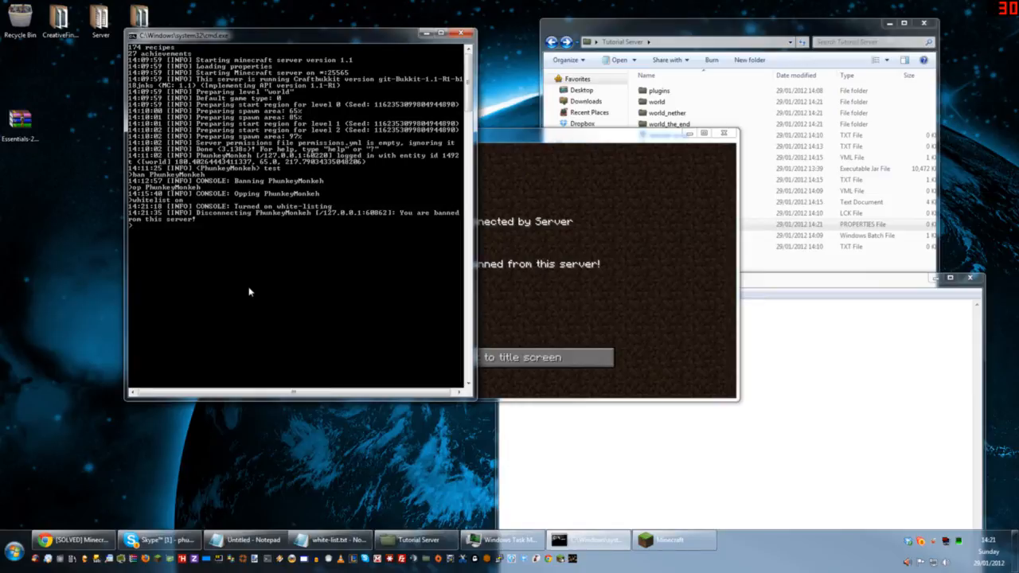
type("unban PuhnkeyMonkeh")
key("Return")
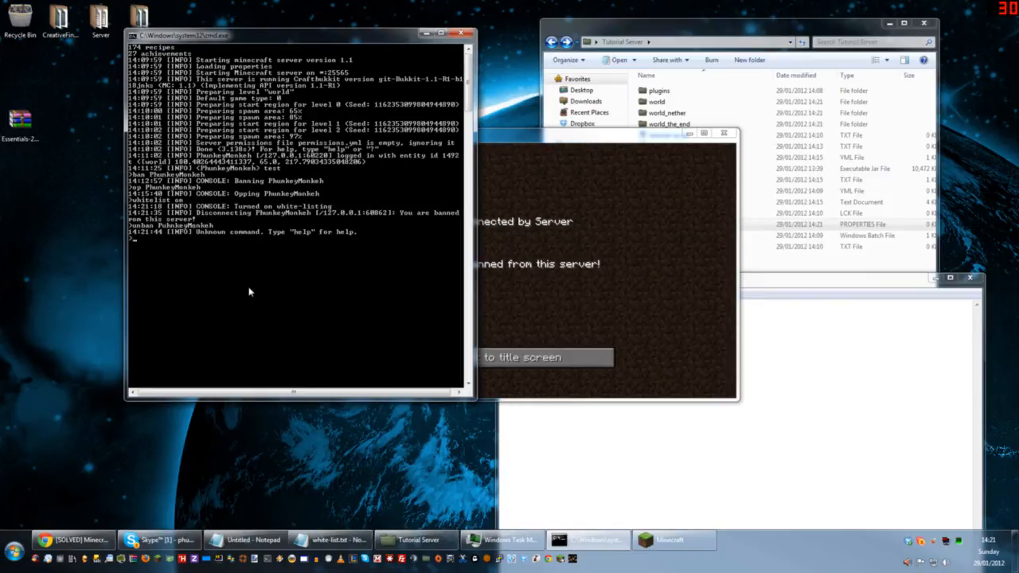
type("ban PhunkeyMonkeh")
key("Return")
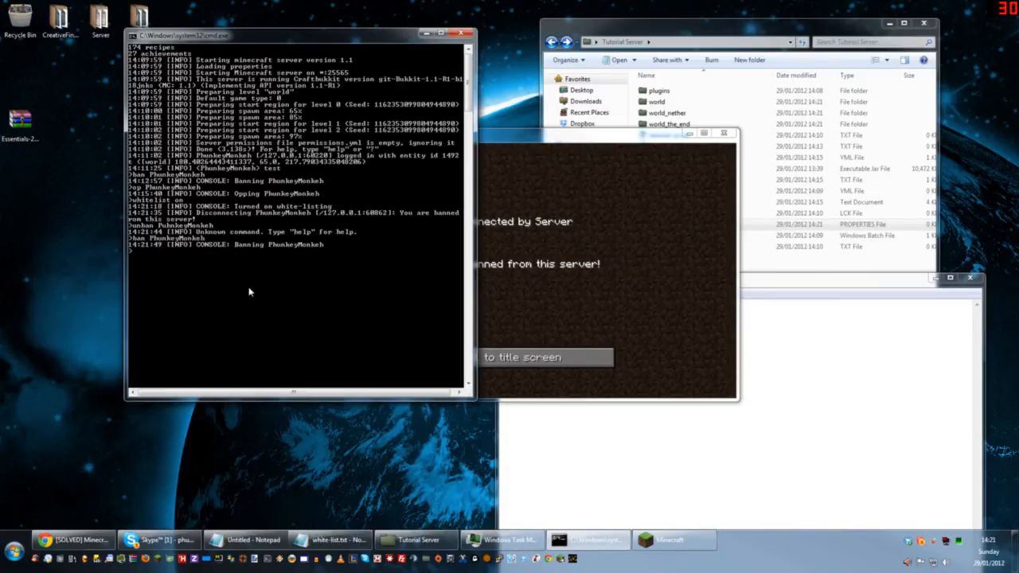
Step: Shut down the server console and restart the server with start.bat from the Tutorial Server folder
left_click(620, 289)
left_click(242, 278)
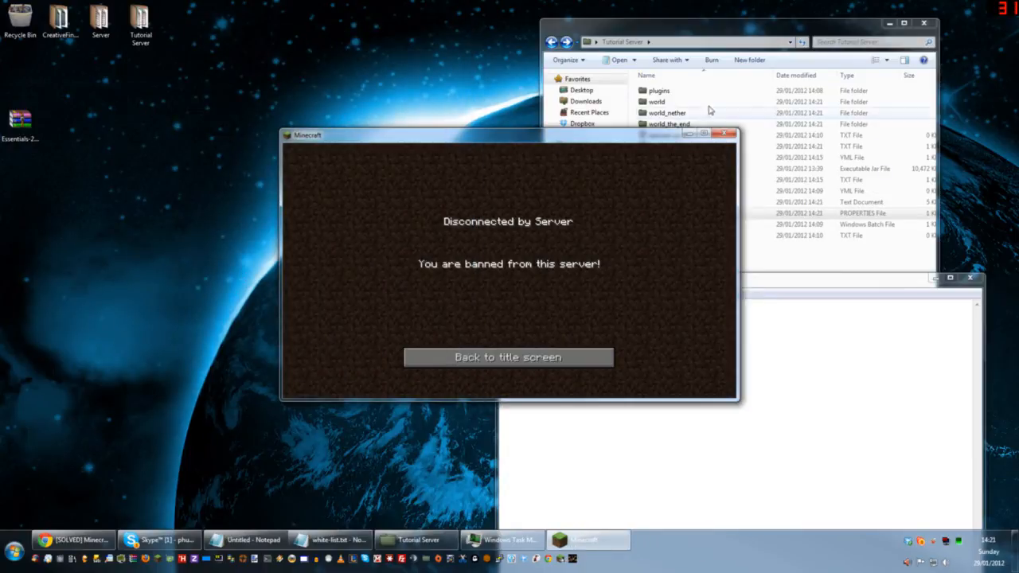
left_click(707, 29)
double_click(675, 224)
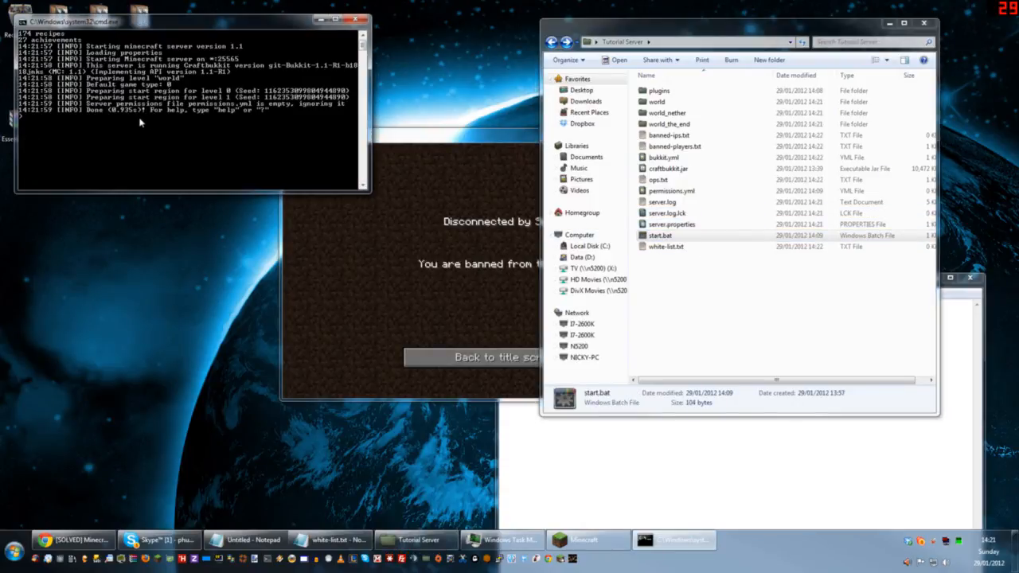
Step: Return Minecraft to its title screen and try to join the server at localhost again
left_click(404, 323)
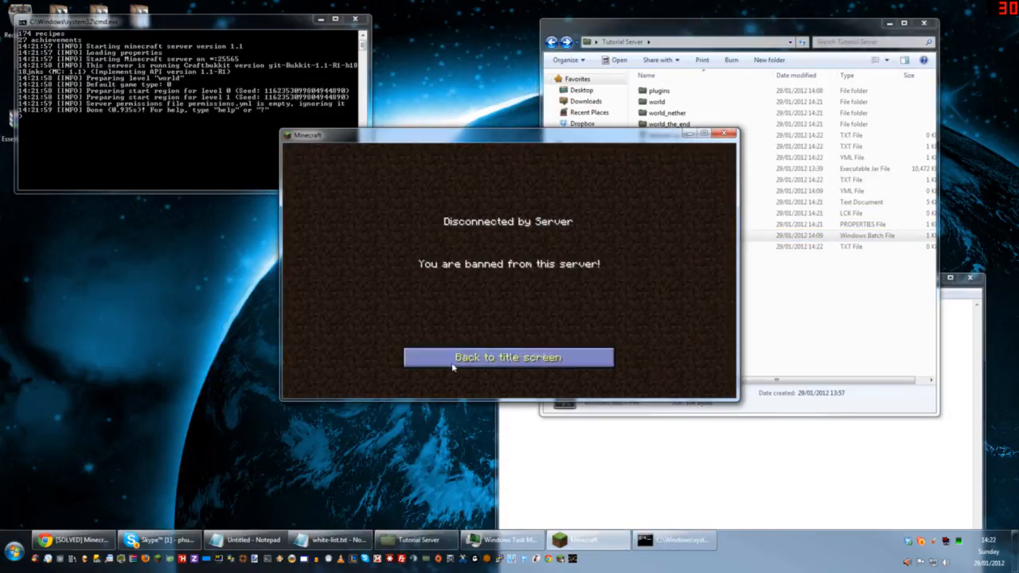
left_click(489, 357)
left_click(489, 293)
left_click(482, 348)
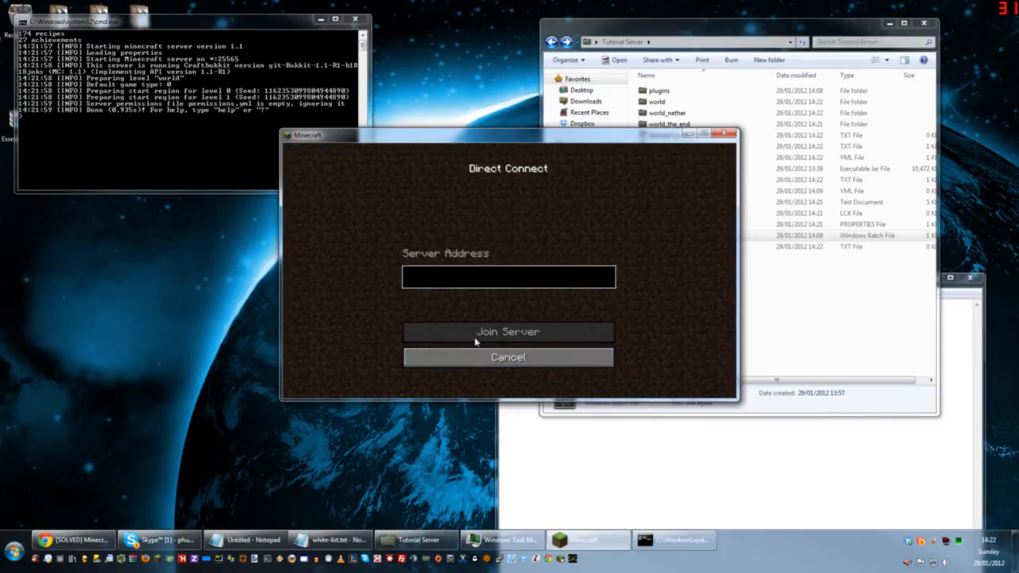
type("localhost")
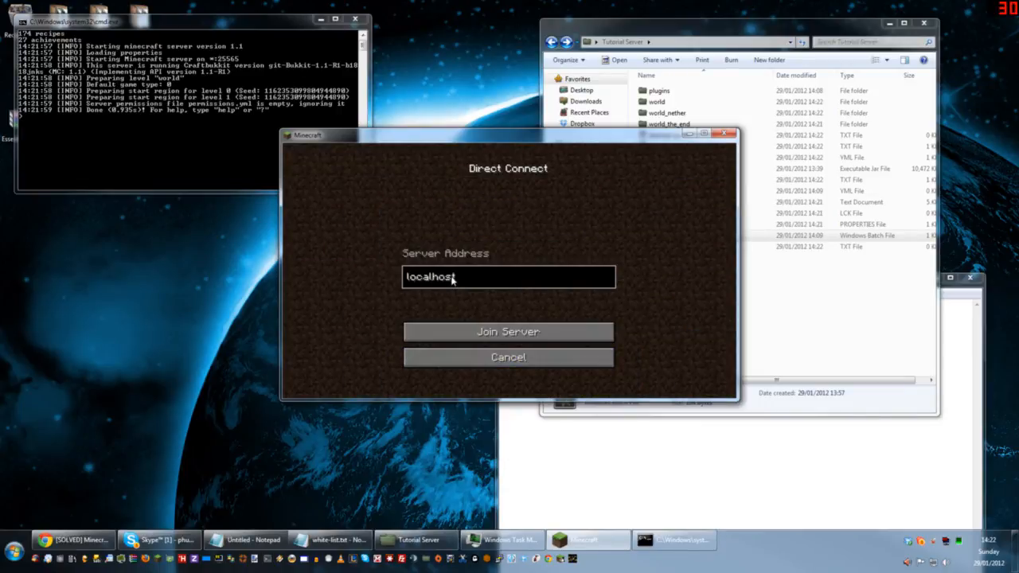
key("Return")
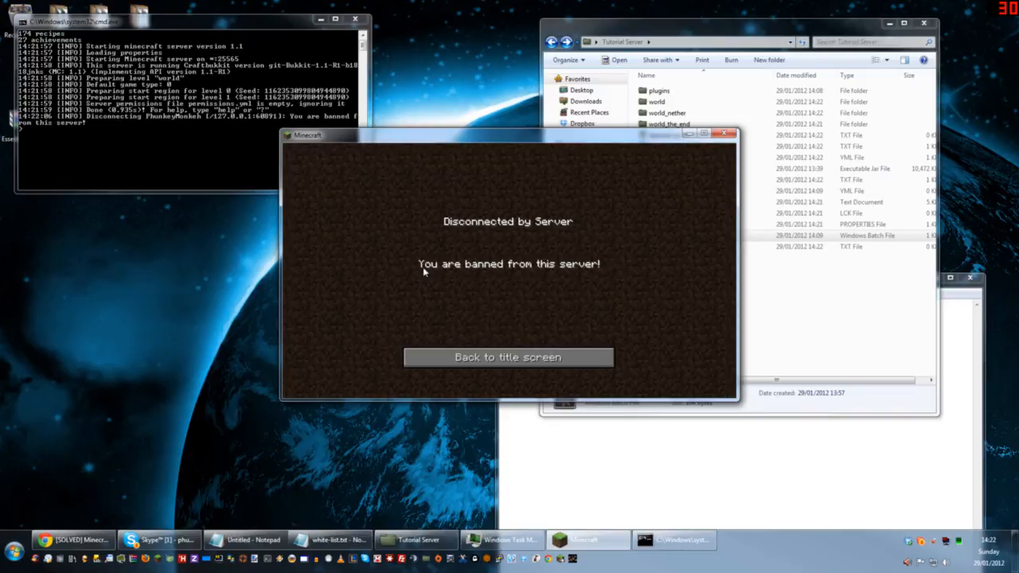
Step: Shut down the running server with the stop command in its console
left_click(751, 30)
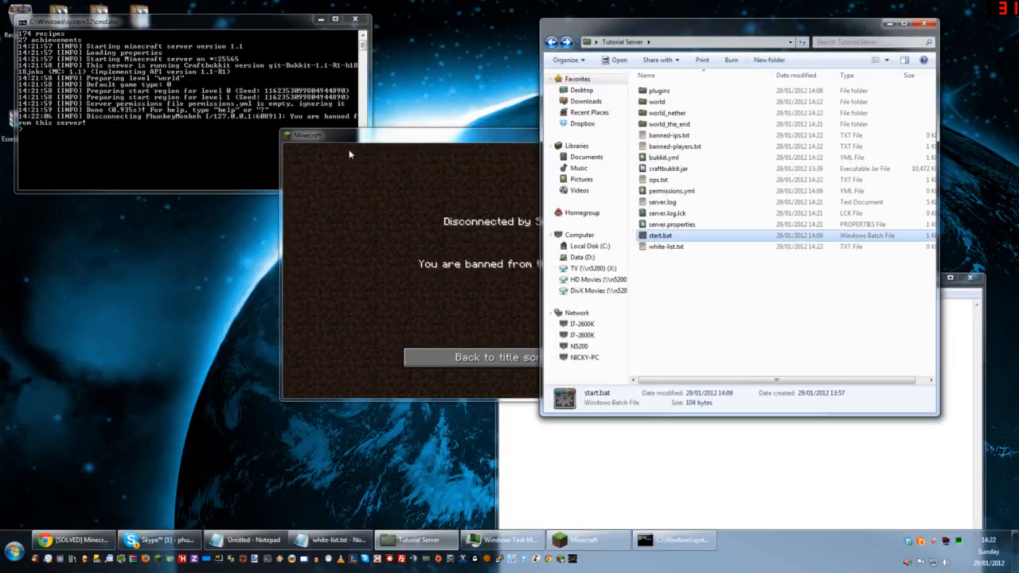
left_click(194, 116)
key("Return")
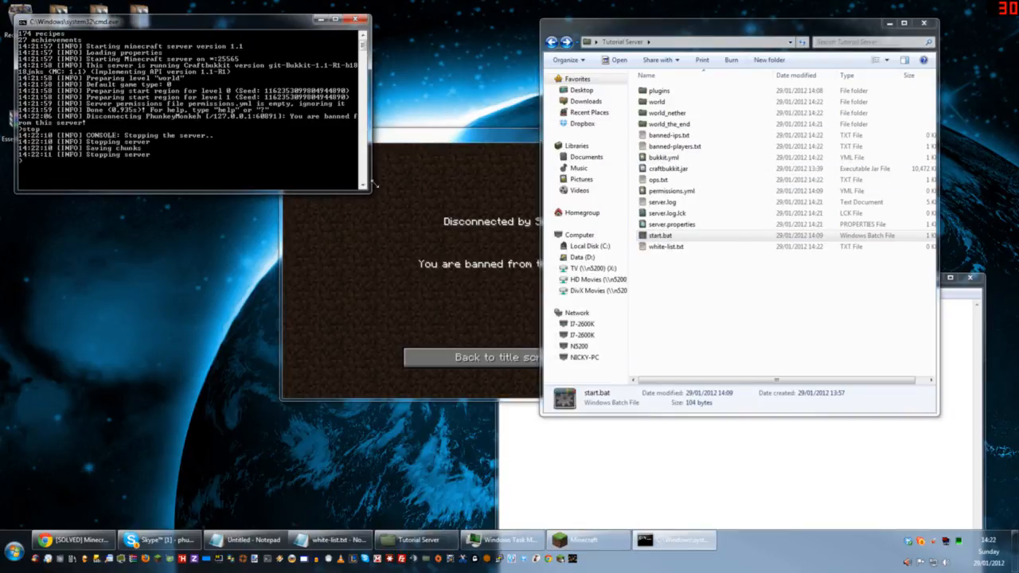
Step: Delete all entries in banned-players.txt, save the file and close it
left_click(668, 136)
left_click(673, 147)
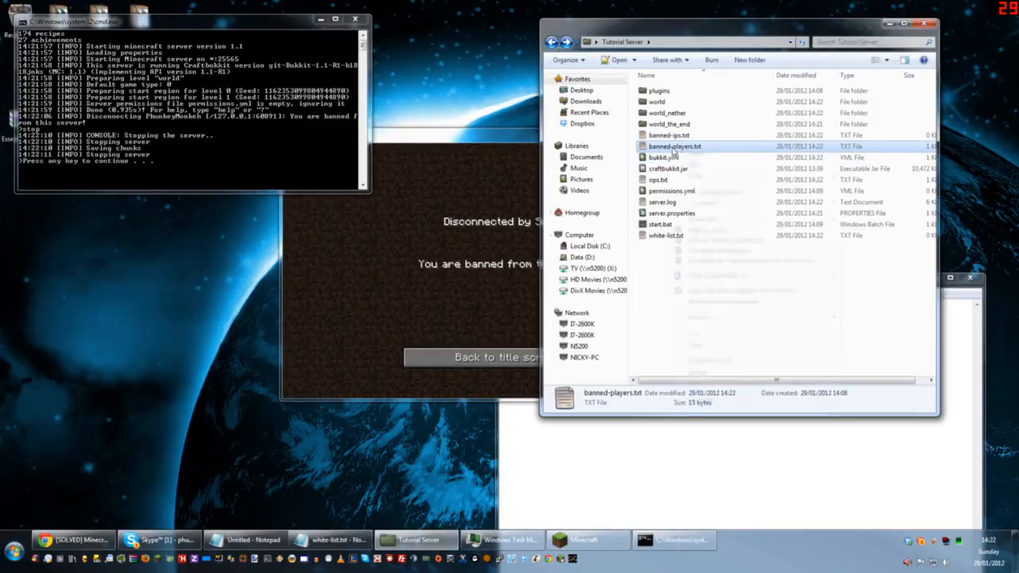
right_click(672, 146)
left_click(696, 165)
key("ctrl+a")
key("Delete")
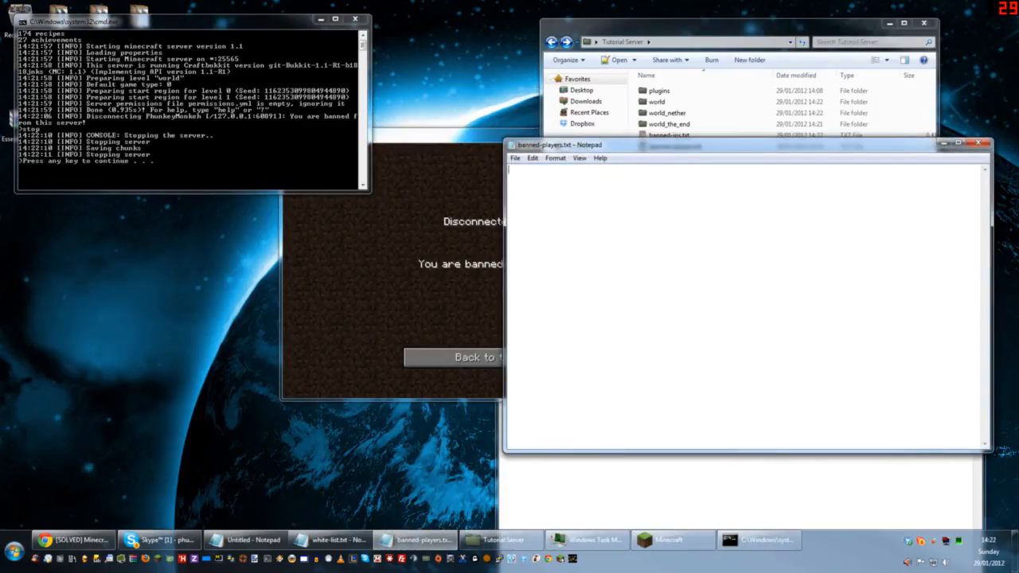
left_click(977, 143)
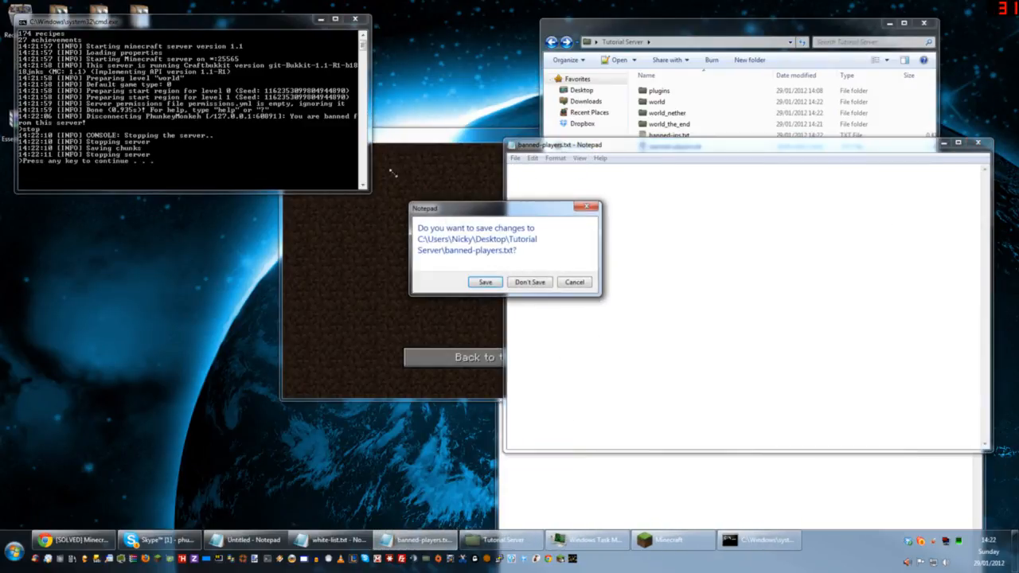
left_click(484, 282)
Step: Restart the server with start.bat and connect to localhost from Minecraft's direct connection screen
double_click(659, 224)
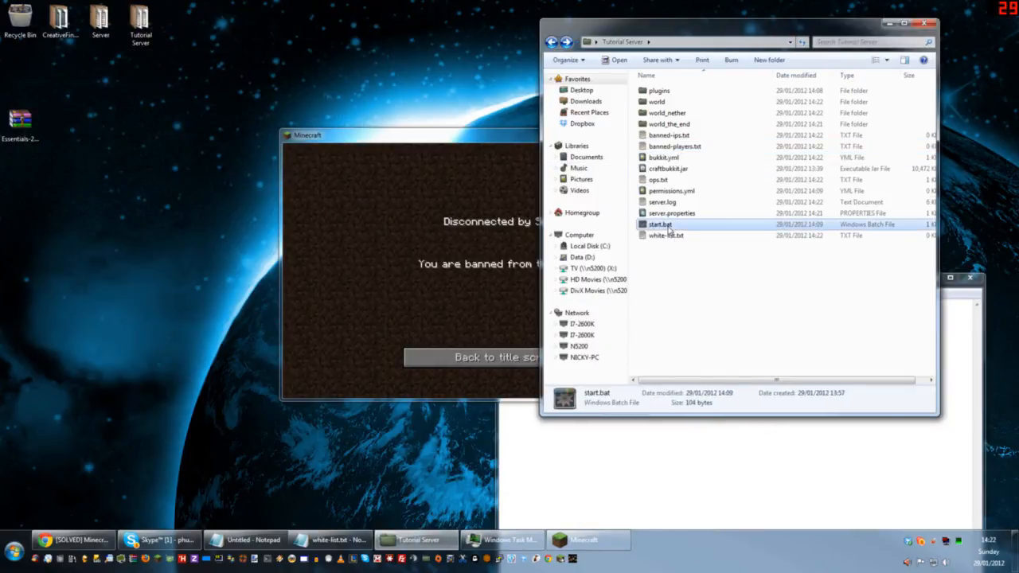
left_click(518, 371)
left_click(513, 359)
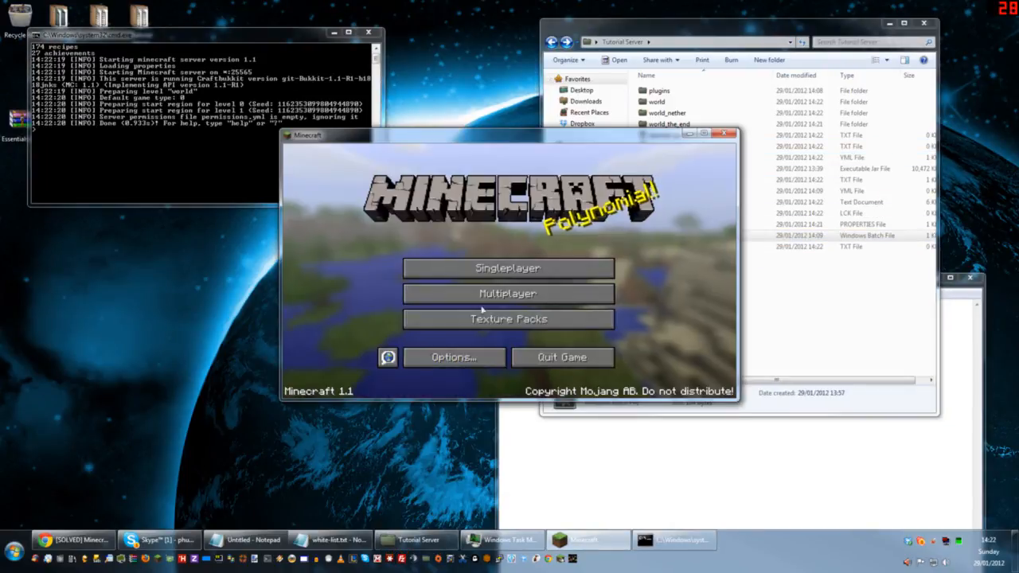
left_click(507, 294)
left_click(499, 356)
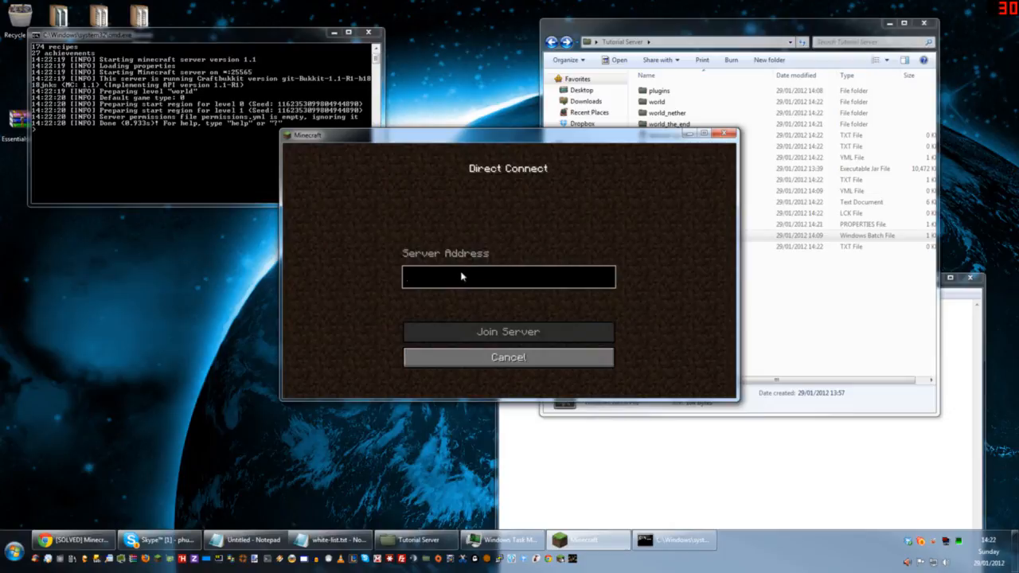
type("localhost")
key("Return")
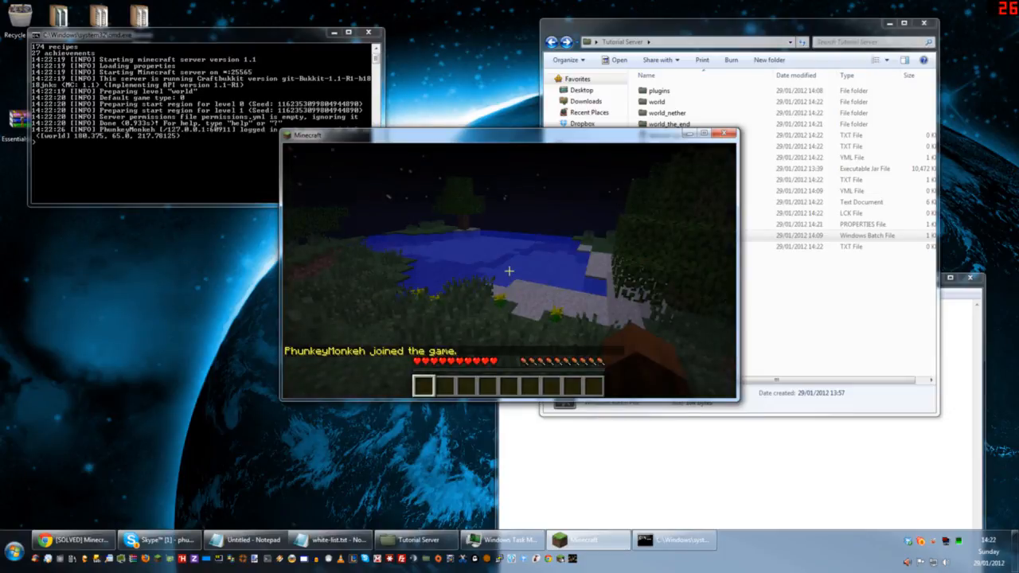
Step: Pause the game, close the white-list.txt window and return to the Tutorial Server folder
key("Escape")
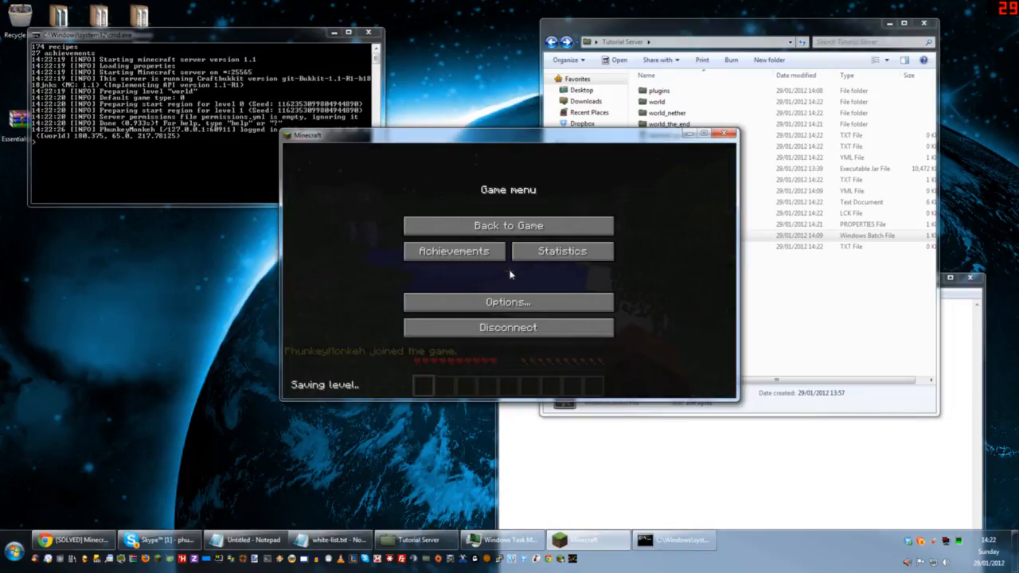
key("alt+Tab")
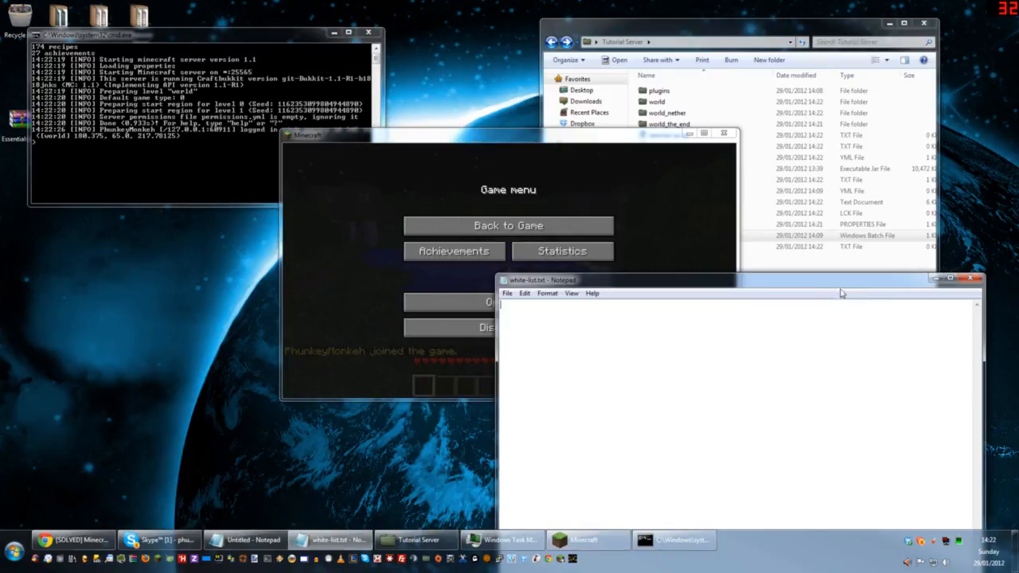
left_click(969, 277)
left_click(797, 252)
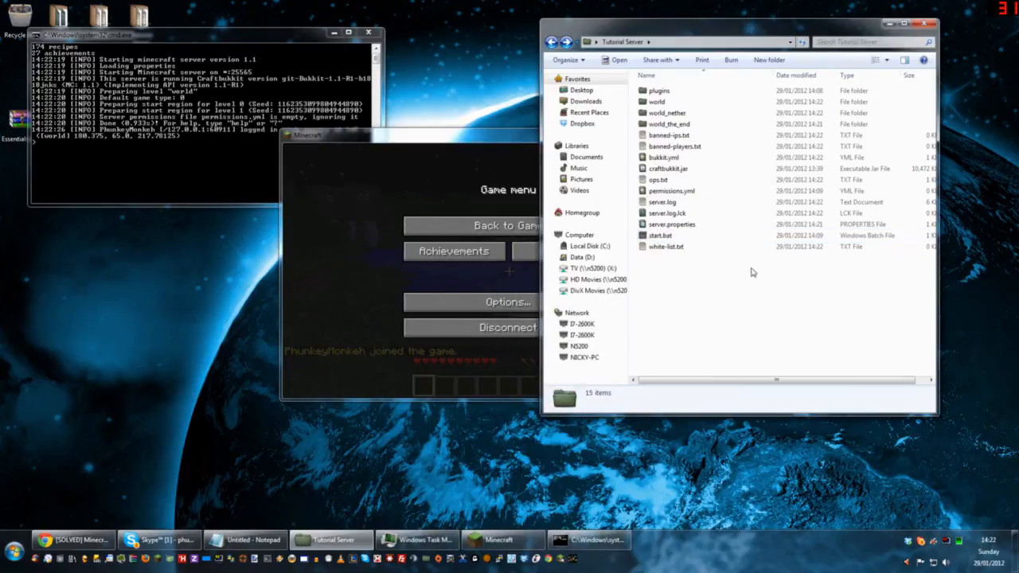
Step: Open server.properties and ops.txt to check the white-list setting and the listed operators, and close ops.txt
double_click(677, 225)
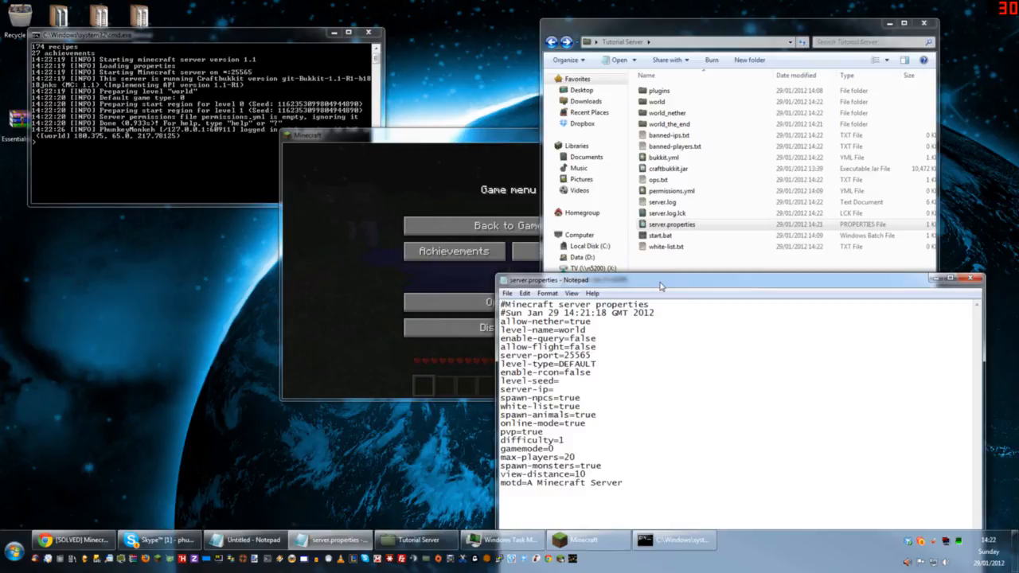
double_click(658, 179)
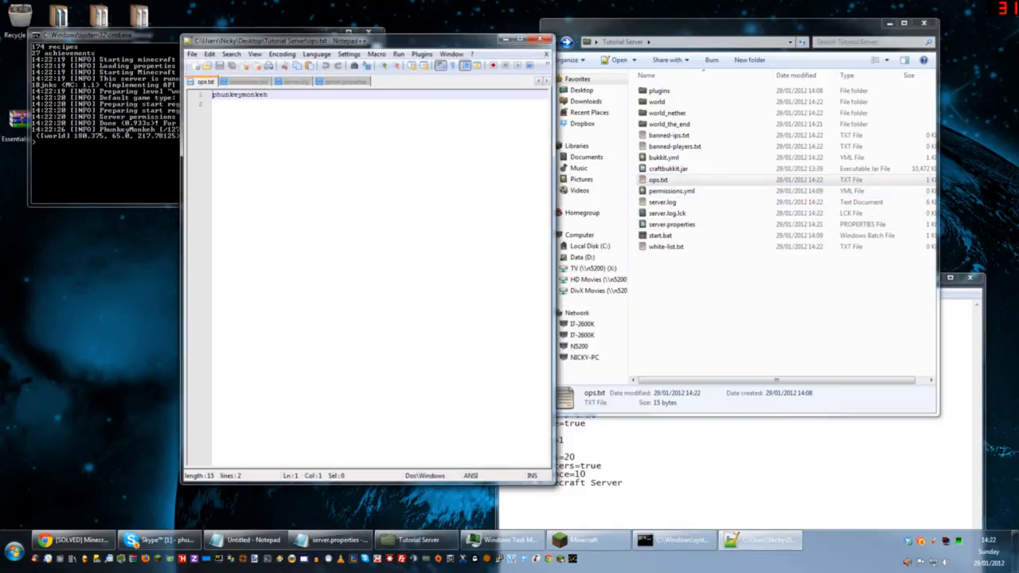
left_click(546, 38)
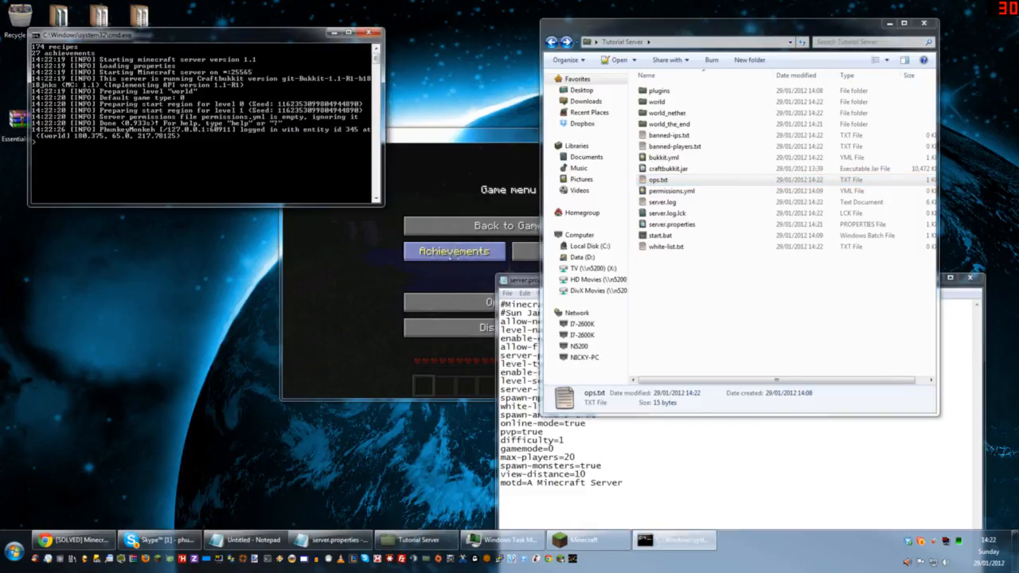
Step: Disconnect the game from the server and remove the player's operator status with the deop command in the console
left_click(445, 288)
left_click(471, 329)
left_click(143, 154)
type("de")
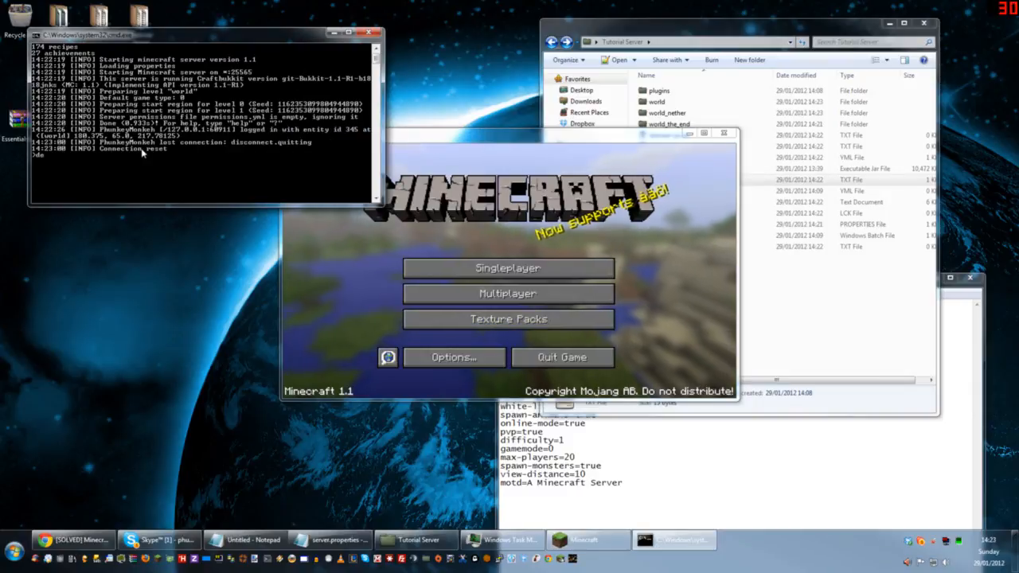
type("op phunkeymonkeh")
key("Return")
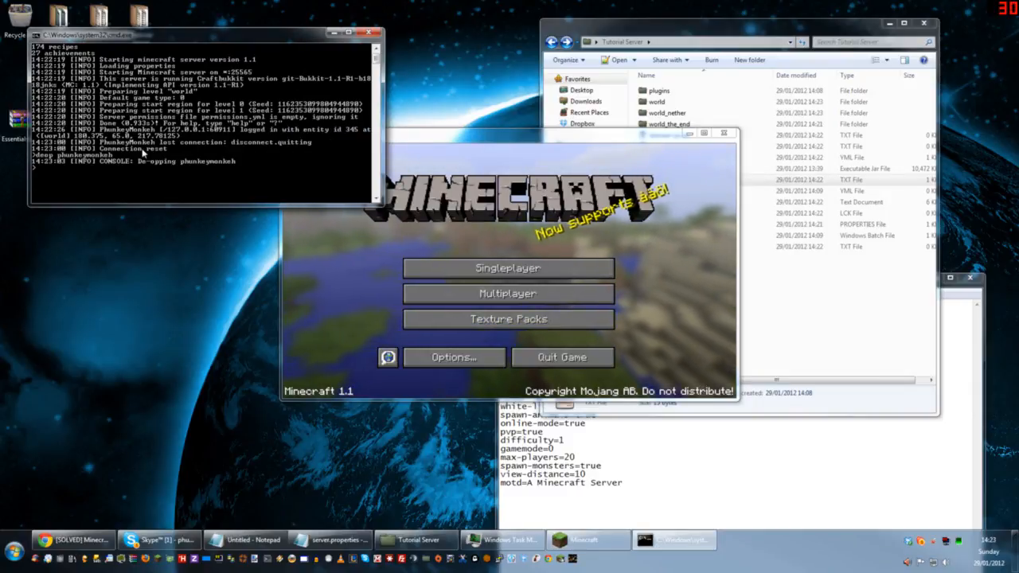
Step: Connect to localhost again to test the white-list without operator status, and return to the title screen
left_click(565, 293)
left_click(509, 354)
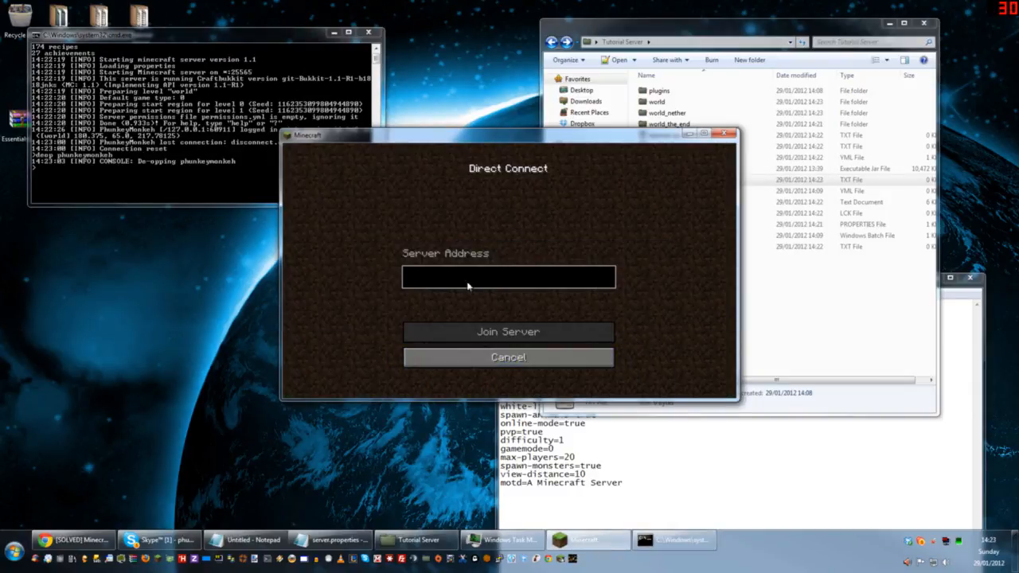
type("localhost")
key("Return")
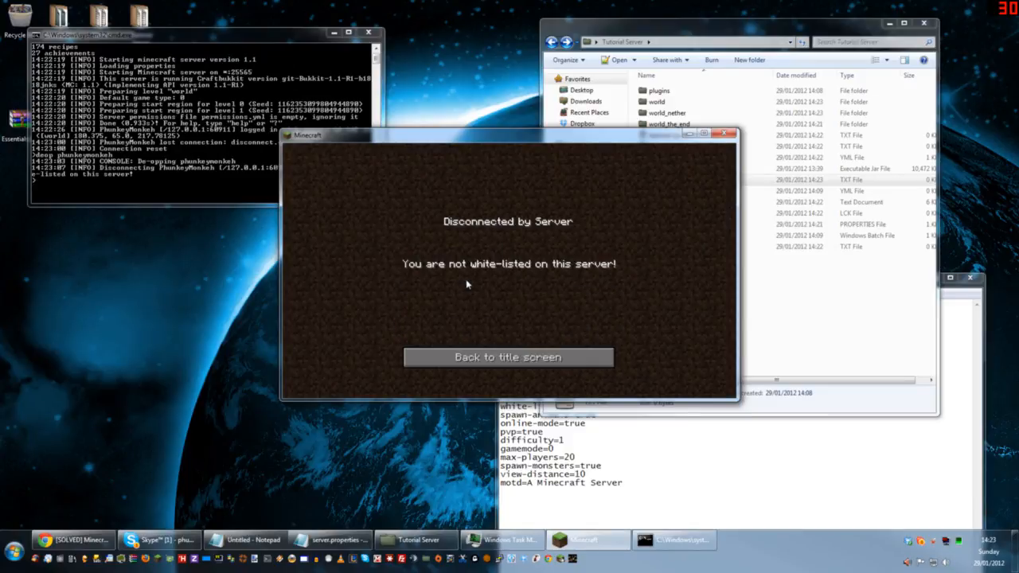
left_click(508, 357)
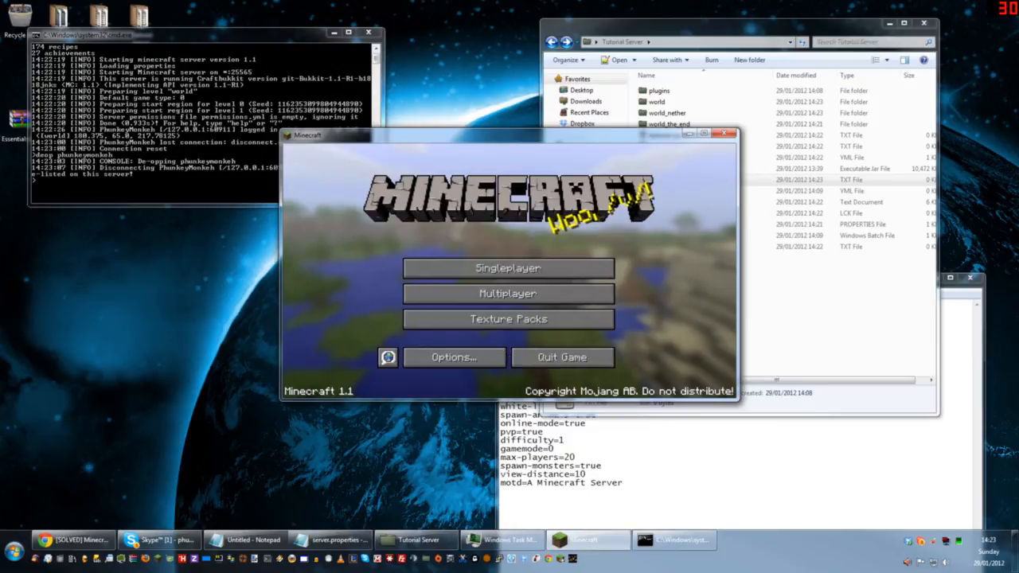
Step: Close the server.properties window and bring the Tutorial Server folder to the front
left_click(554, 448)
key("alt+F4")
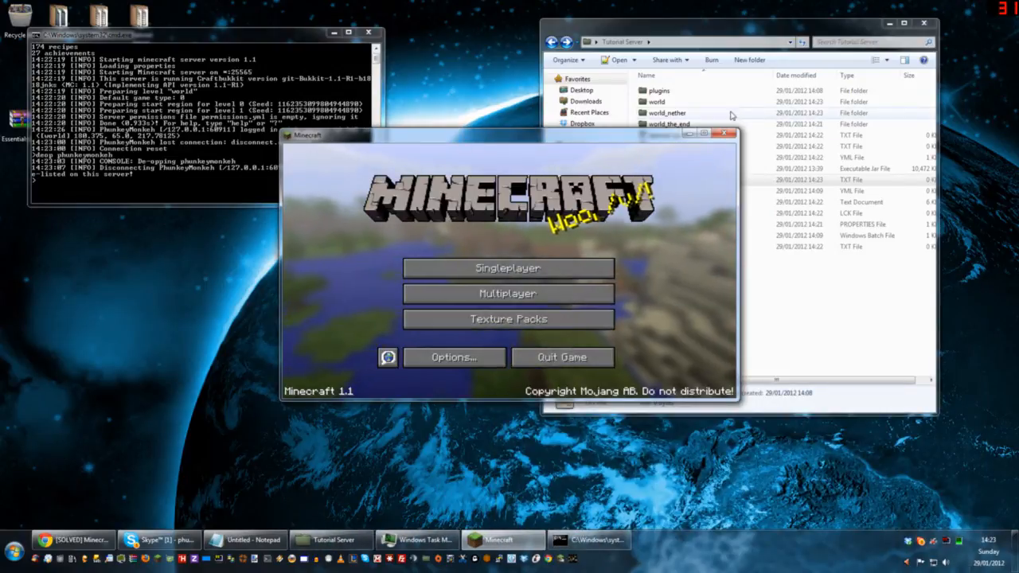
left_click(732, 32)
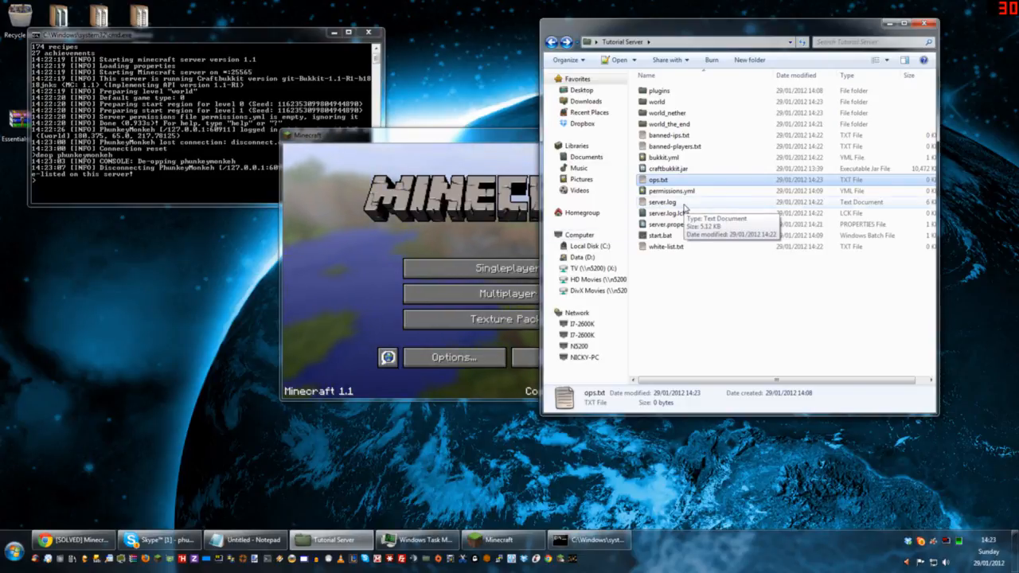
Step: Add the player's username to the white-list with the whitelist add command in the server console
left_click(94, 136)
type("wh")
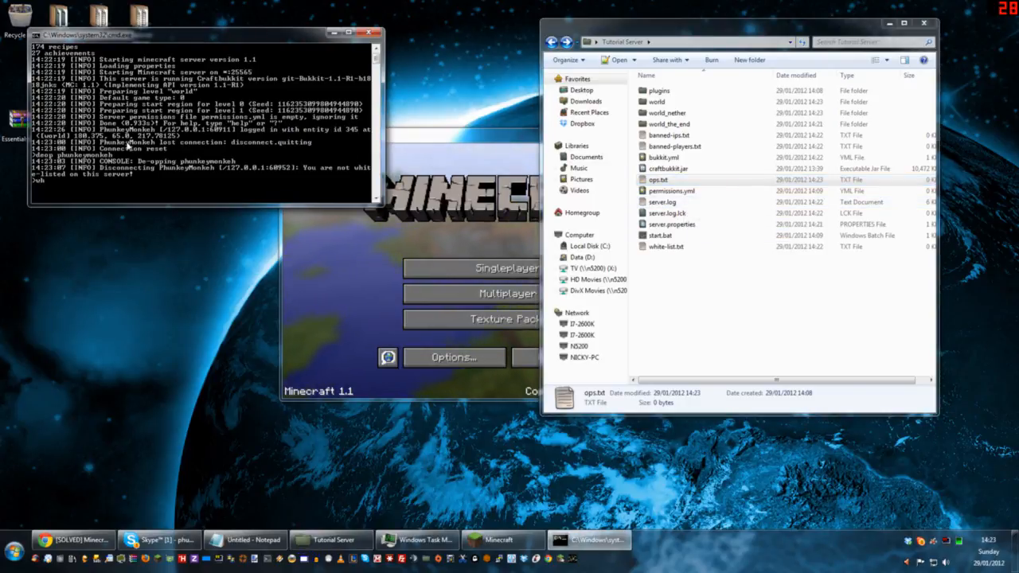
type("itelist add")
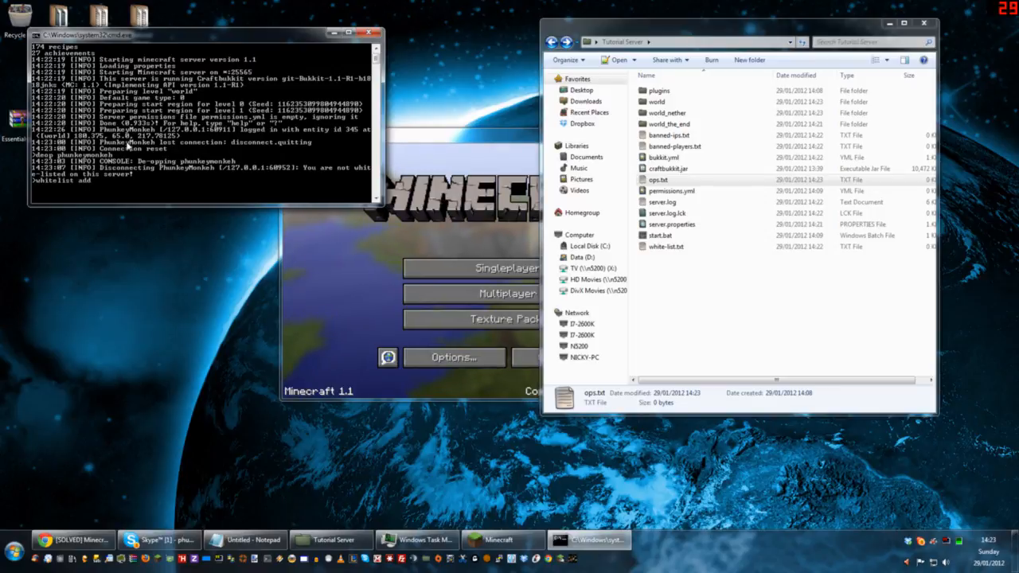
type(" PhunkeyMonkeh")
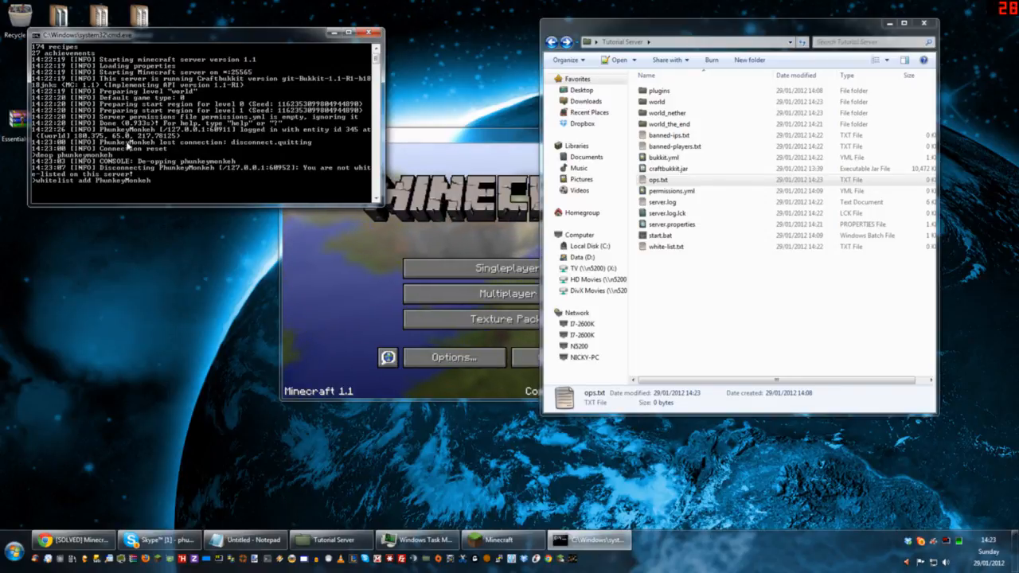
key("Return")
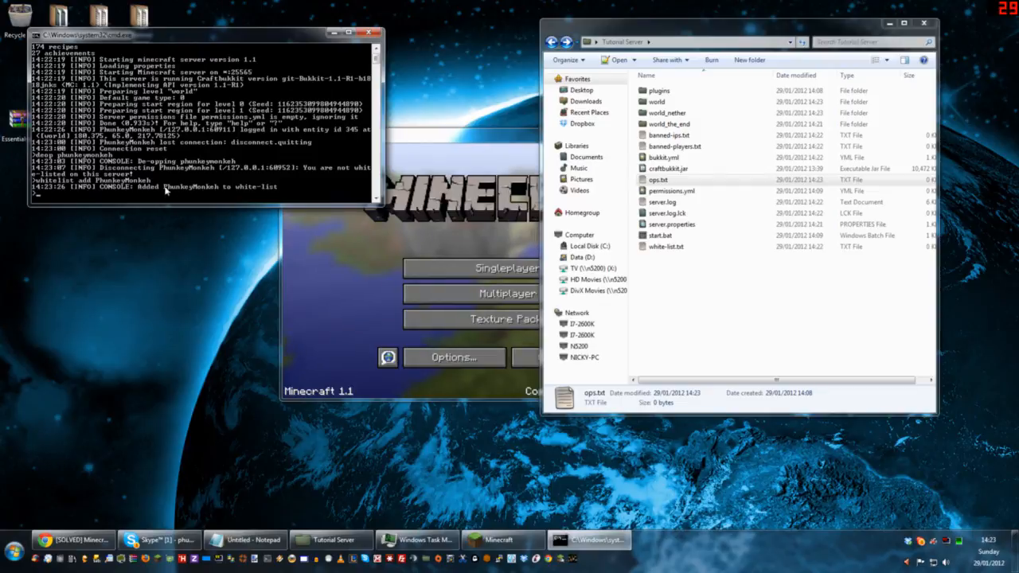
Step: Connect the game directly to localhost to test joining as a white-listed player
left_click(511, 303)
left_click(510, 302)
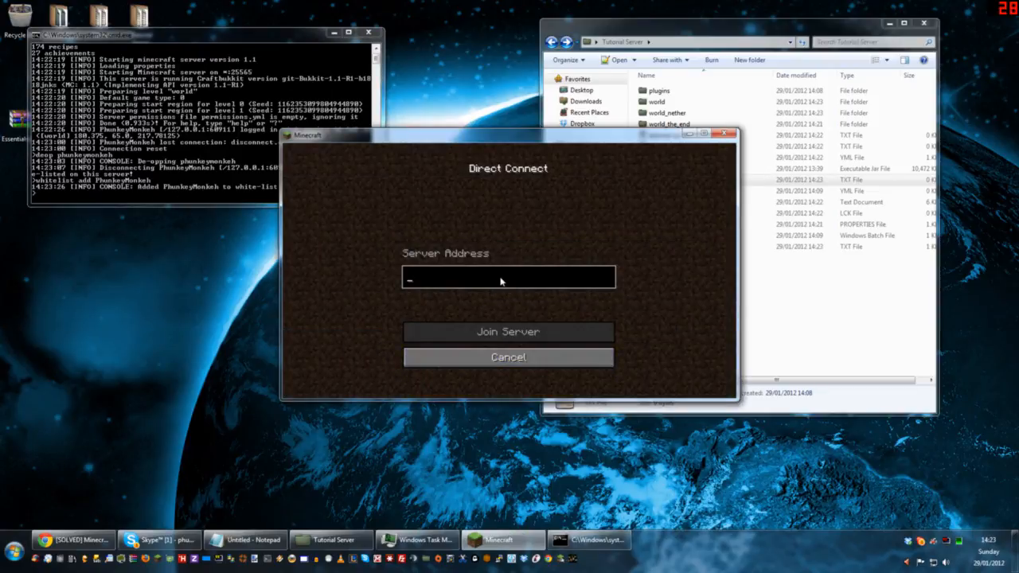
type("localhost")
key("Return")
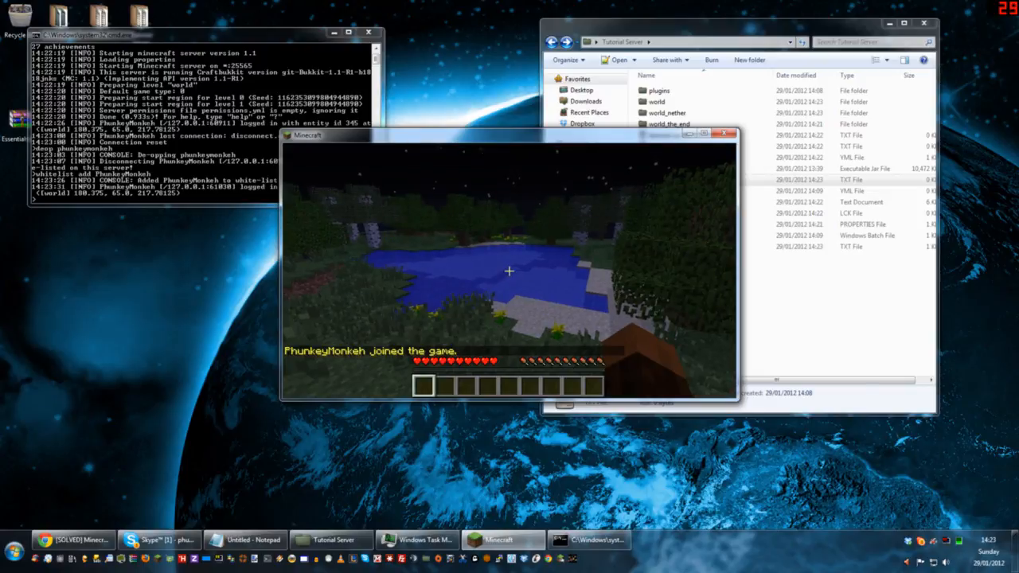
Step: Disconnect from the server and quit Minecraft, and move the console window closer to the Tutorial Server folder window
key("Escape")
left_click(507, 328)
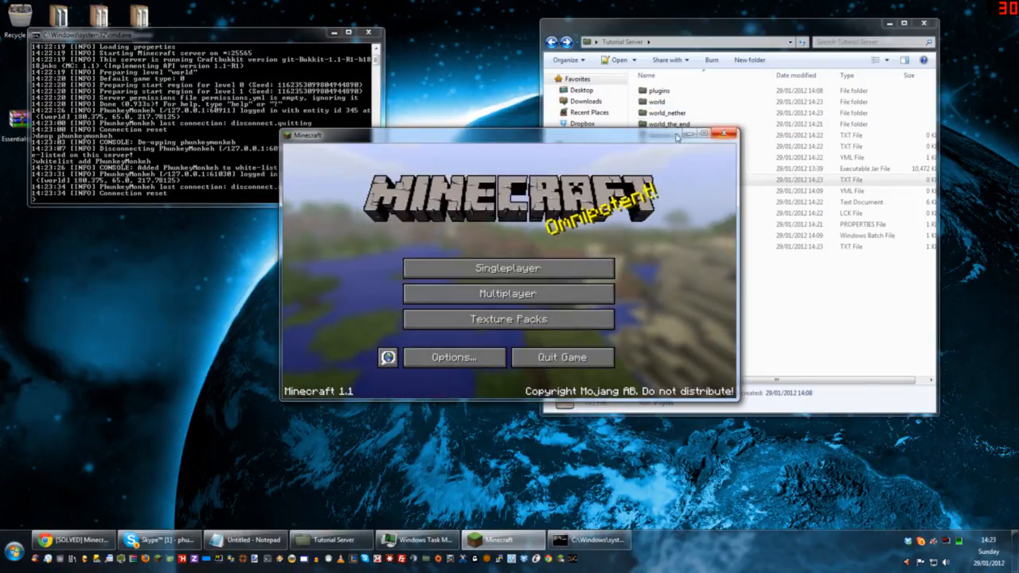
left_click(596, 355)
left_click_drag(218, 35, 356, 28)
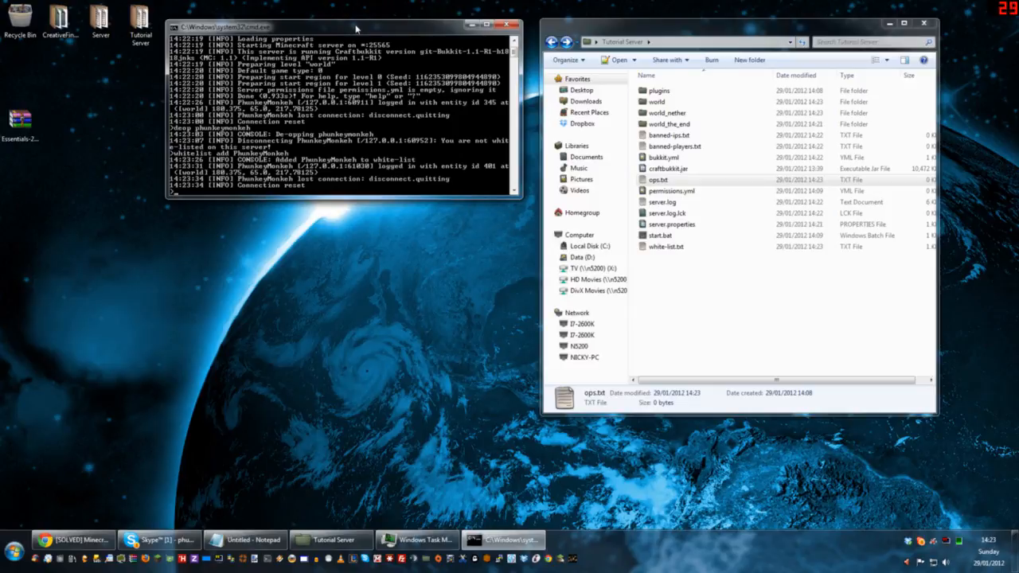